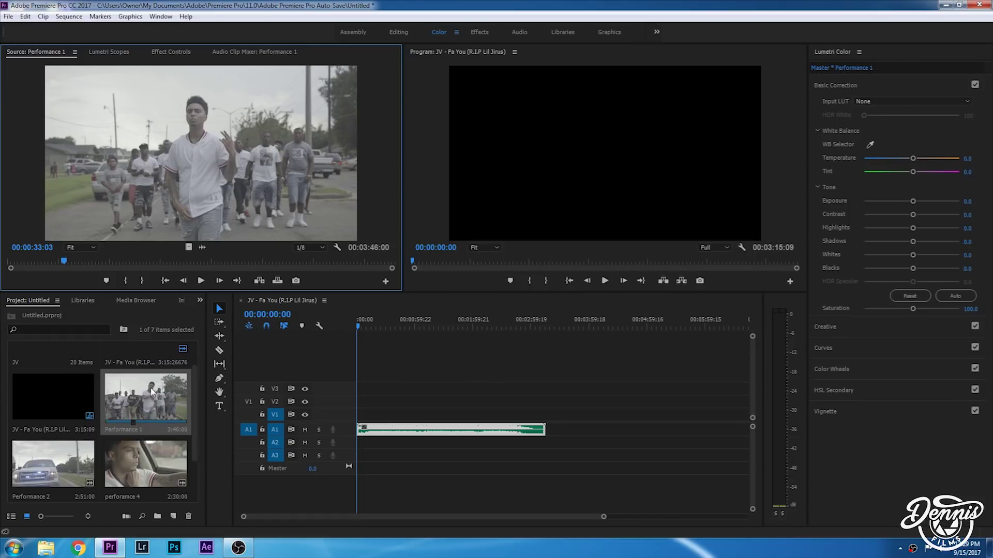
Start renaming Performance 1, cue its source footage to about 00:00:07:14, and deselect the song clip
scroll(150, 388, down, 1)
scroll(151, 392, up, 1)
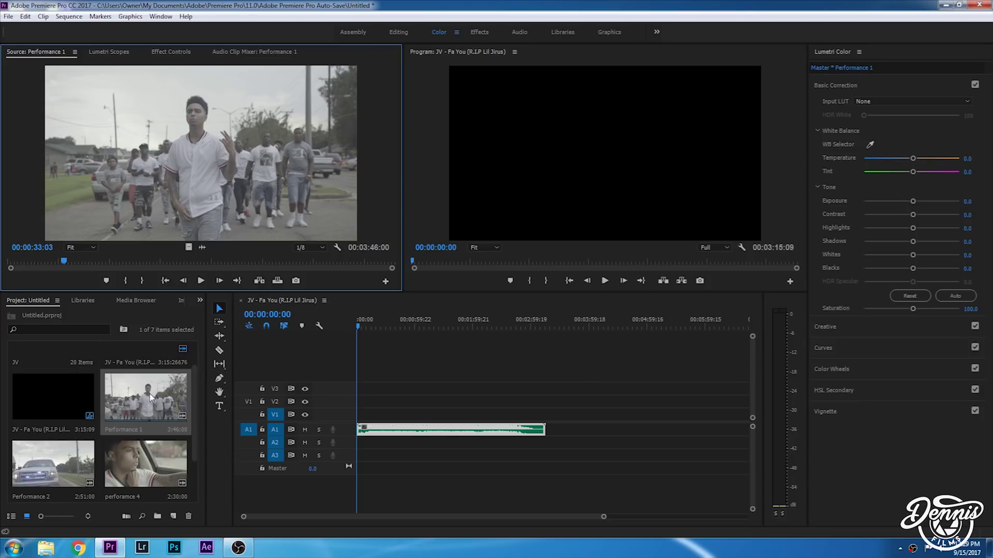
scroll(149, 396, down, 1)
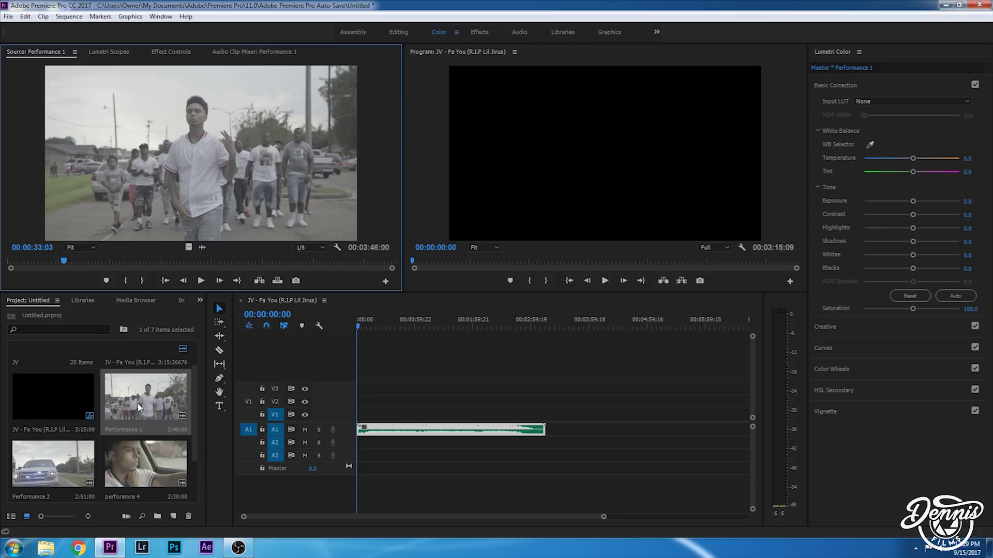
scroll(137, 403, up, 1)
right_click(163, 398)
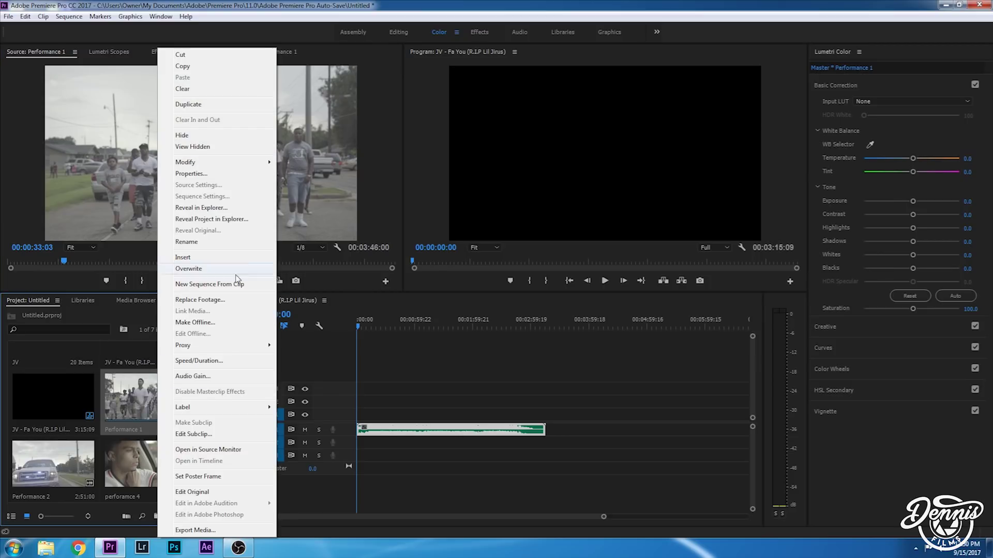
click(239, 247)
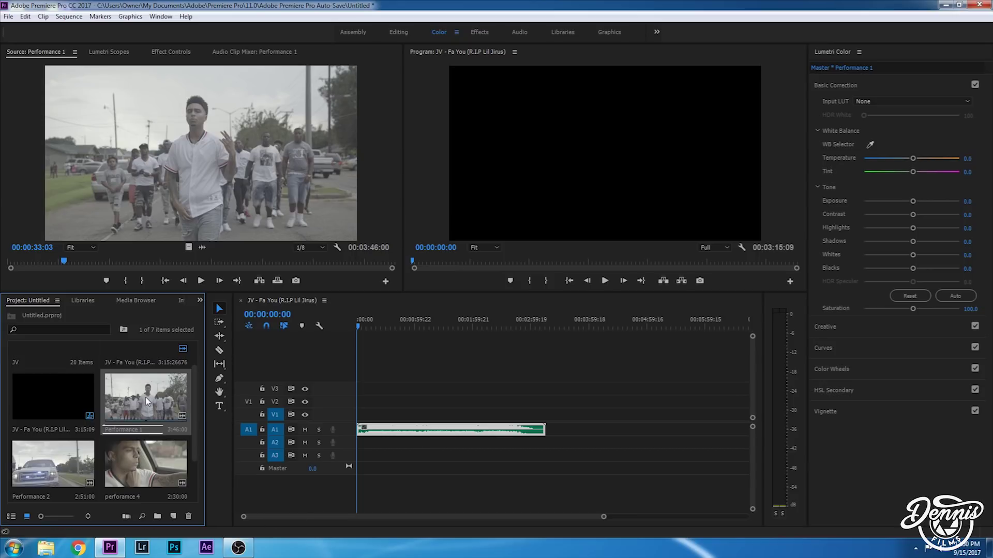
click(20, 263)
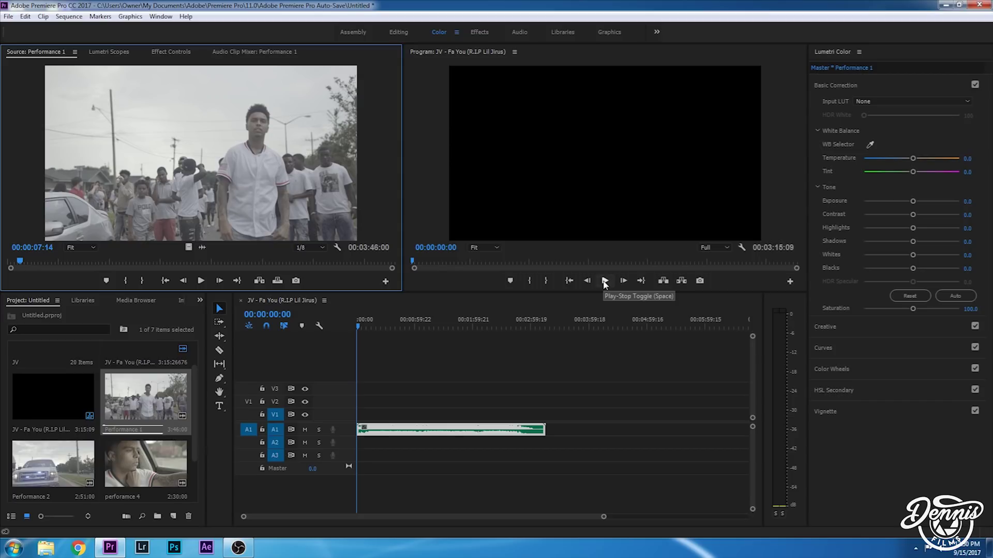
click(539, 366)
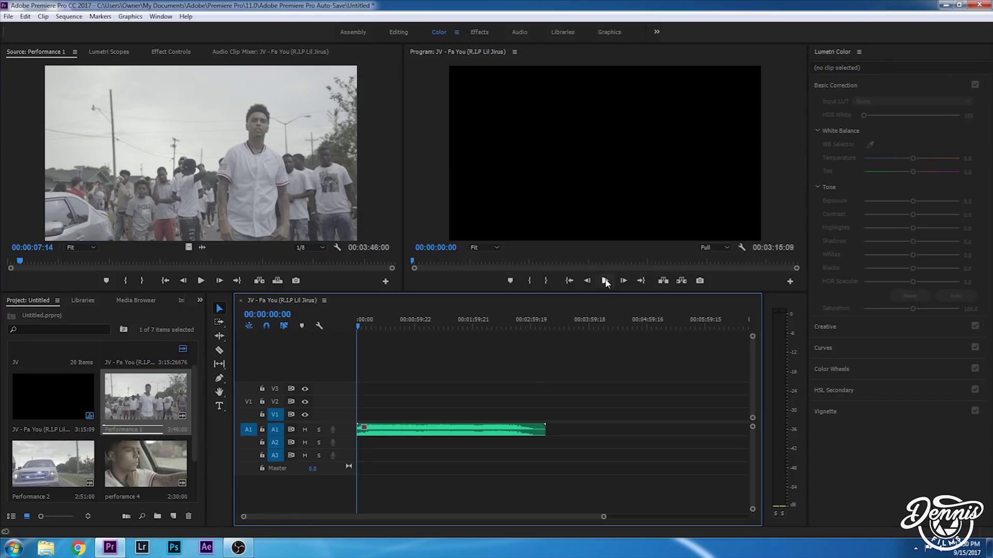
Play the song with system volume raised to 45, stopping at 00:00:13:00
click(605, 280)
drag(604, 516, 535, 517)
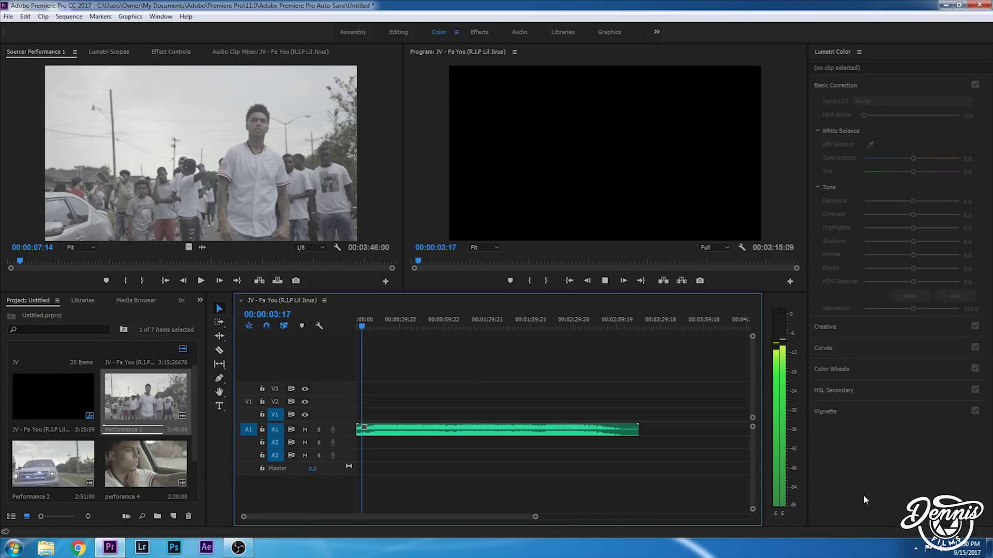
click(941, 551)
drag(941, 481, 942, 458)
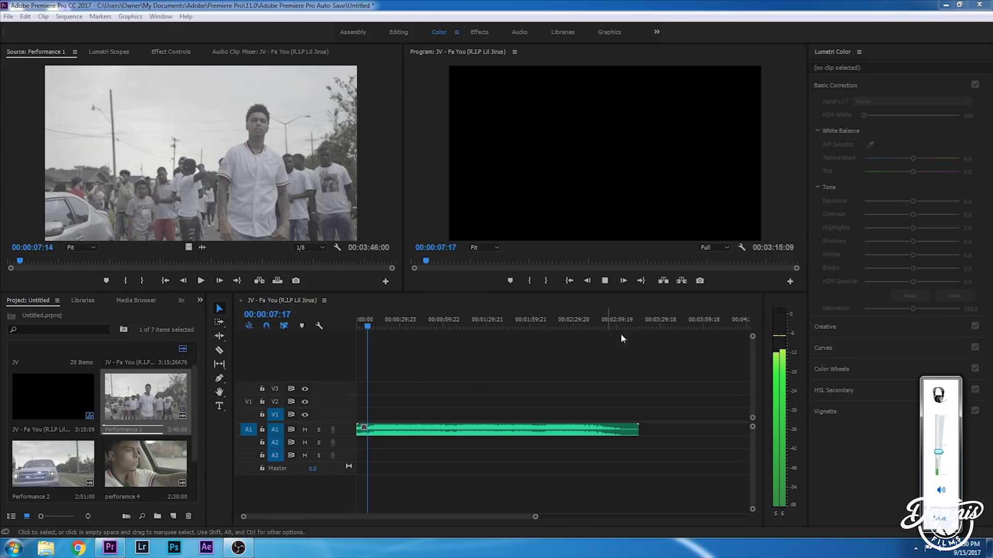
click(588, 290)
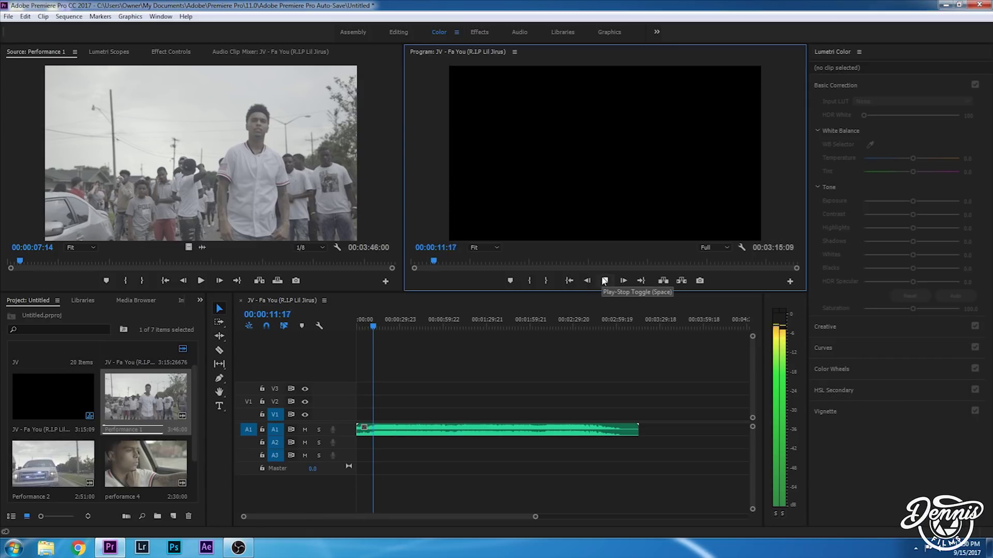
click(604, 281)
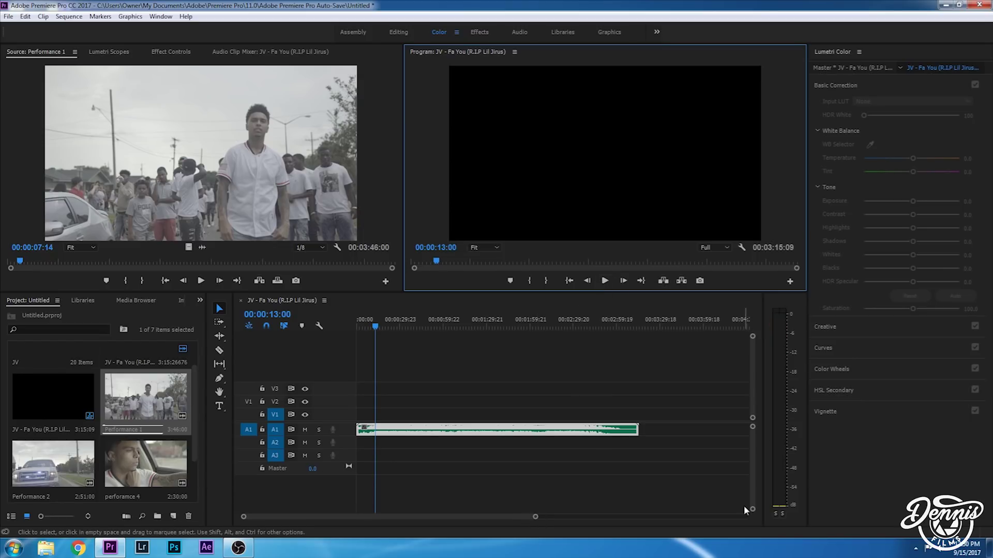
Enlarge the A1 waveform and park the playhead on the beat at 00:00:12:19
drag(752, 509, 731, 481)
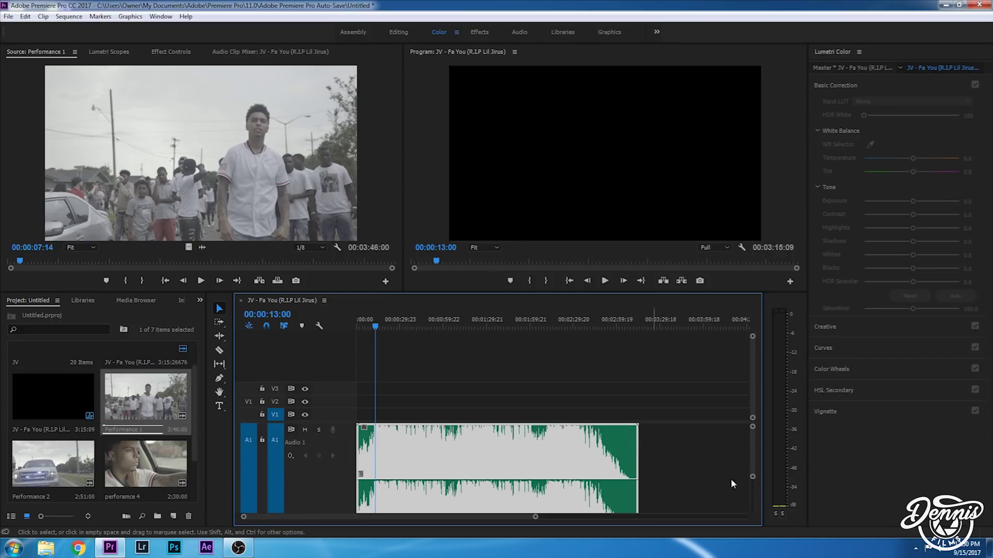
click(374, 328)
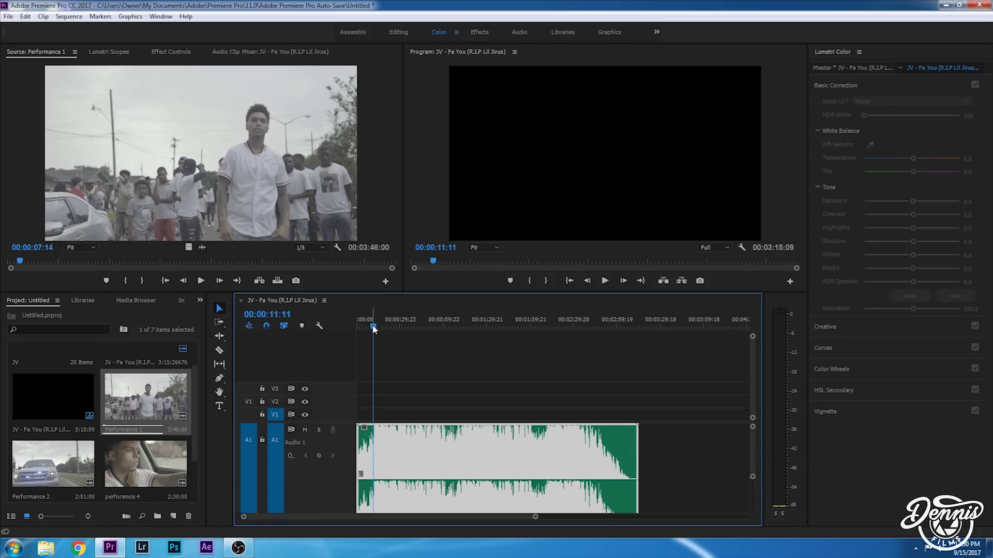
key(space)
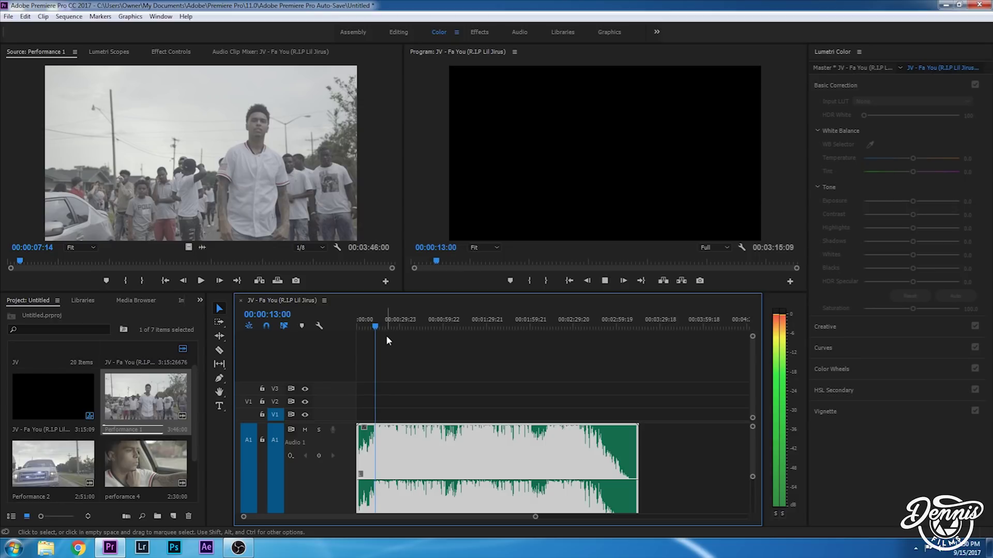
key(space)
key(Left)
key(Left)
key(Left)
key(Left)
key(Left)
key(Left)
key(Left)
key(Left)
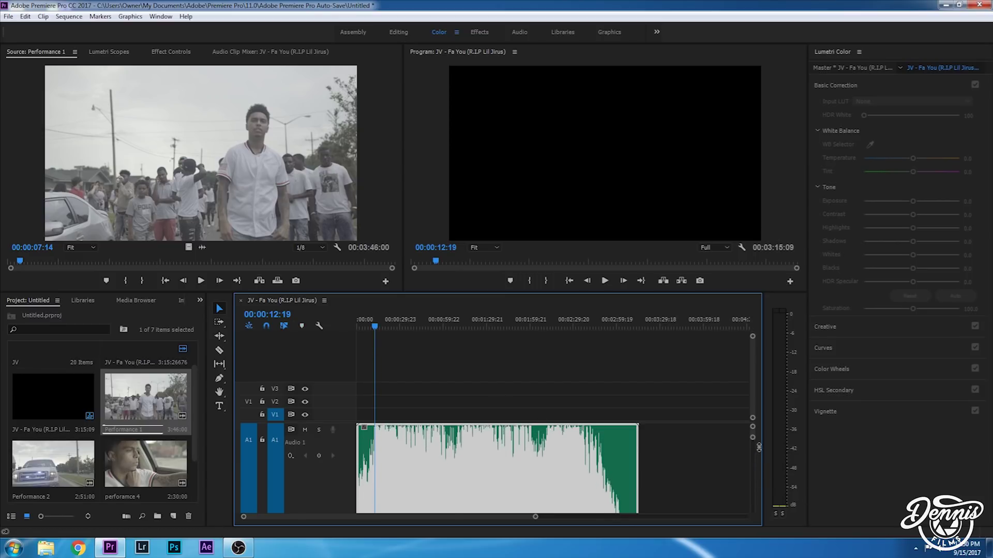
Play the Performance 1 source footage from about 14 seconds, stopping at 00:00:17:20
drag(752, 477, 753, 504)
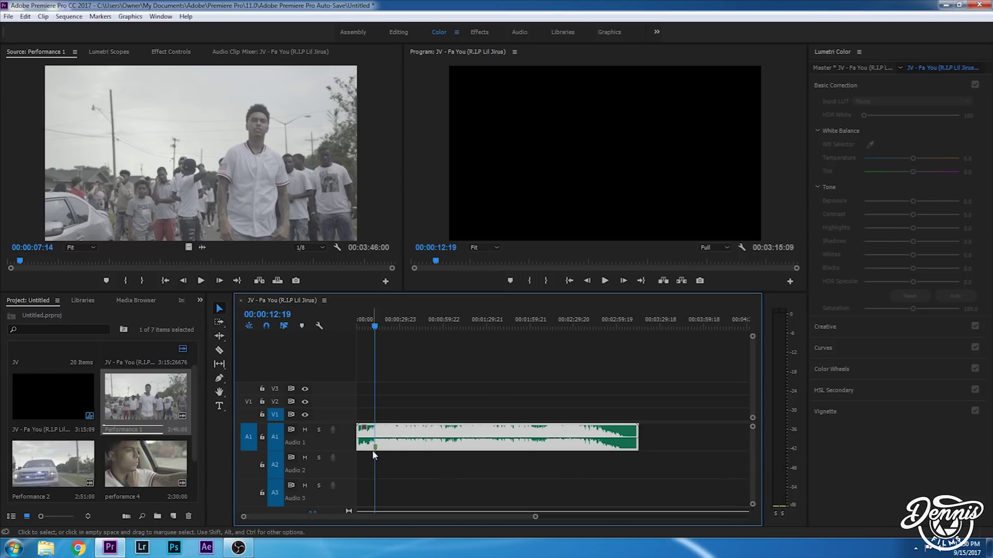
click(32, 262)
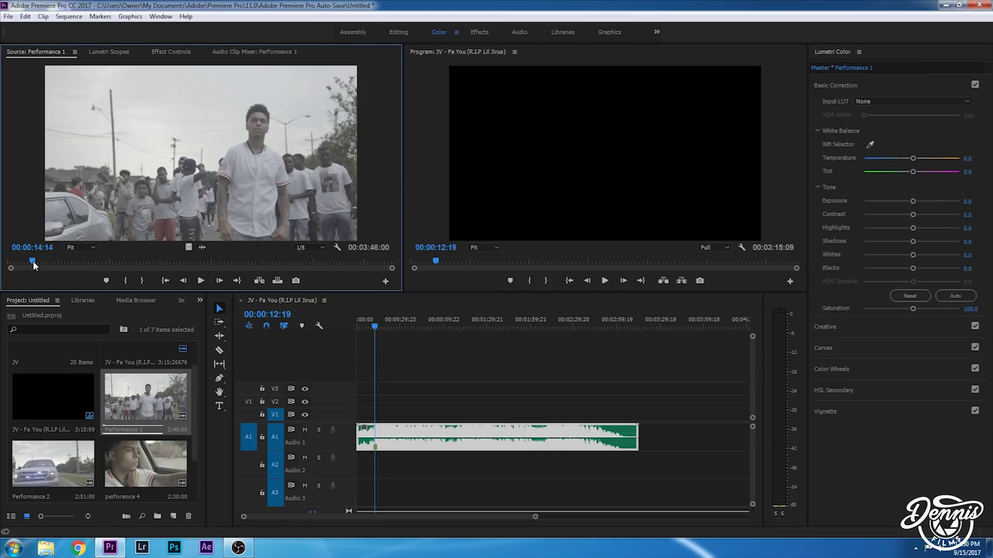
click(195, 284)
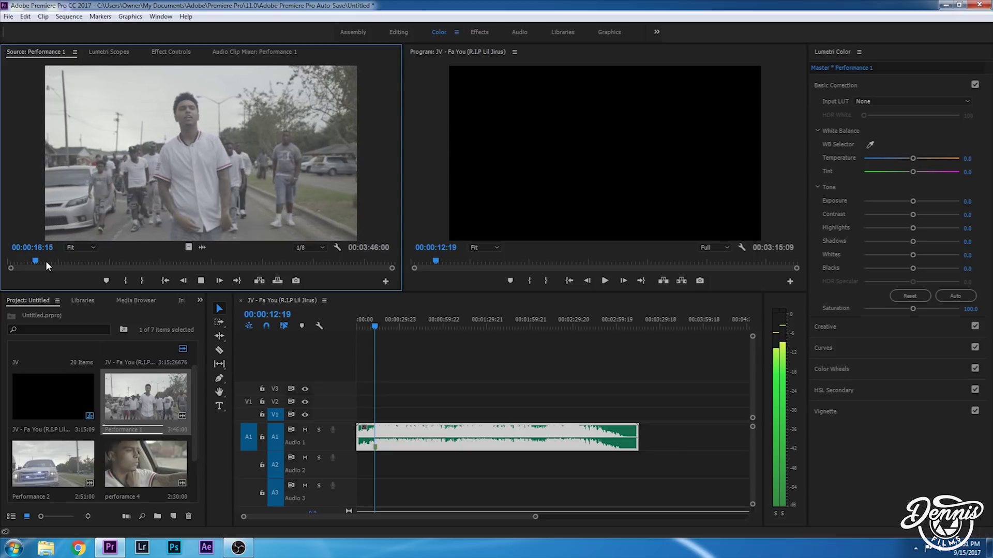
key(space)
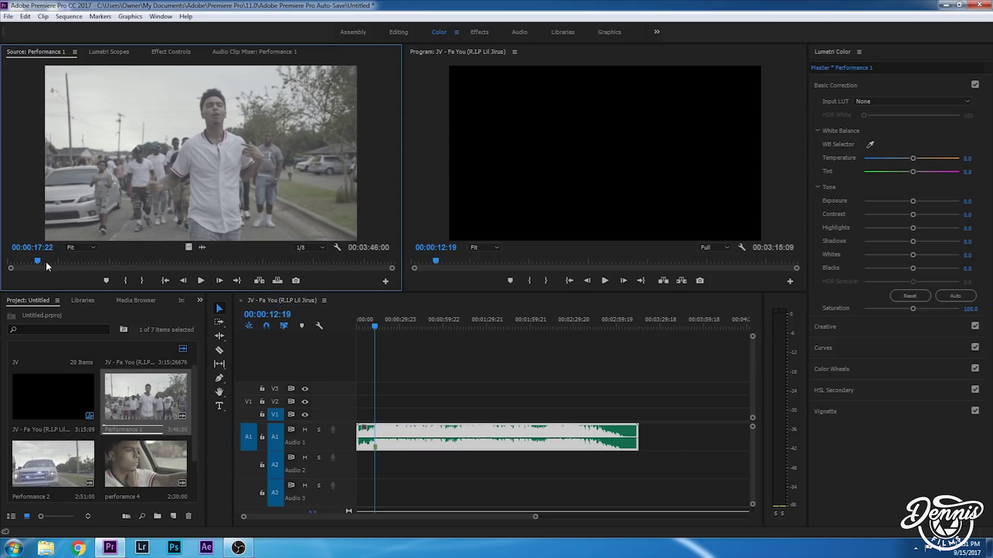
Mark the Performance 1 In point at 00:00:17:22 and drag the video toward the sequence
key(Right)
key(Right)
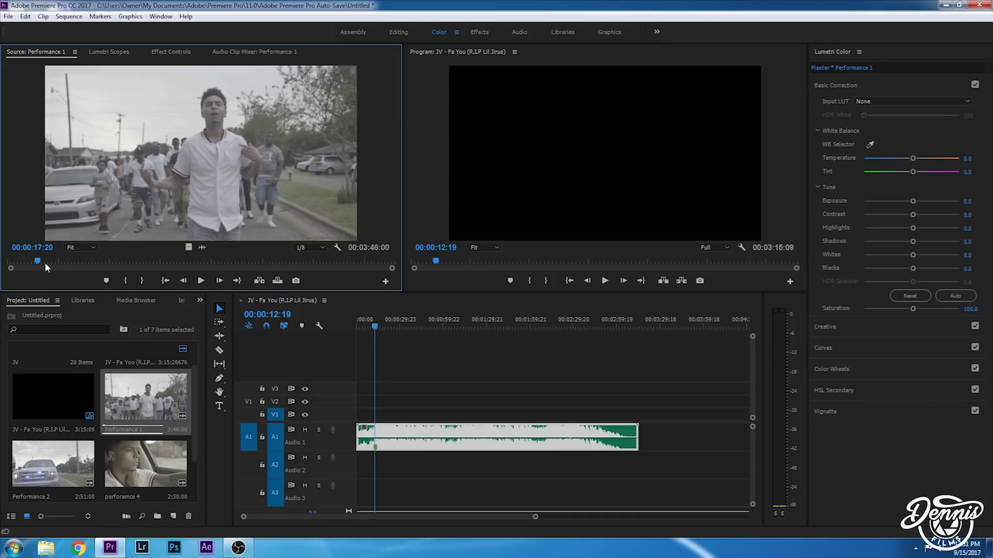
key(Left)
key(Left)
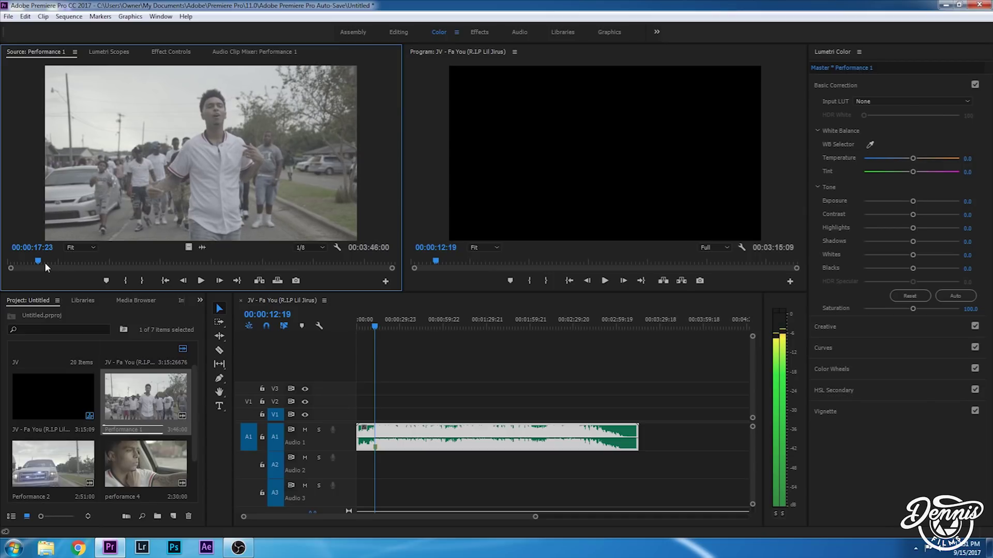
key(Right)
key(Right)
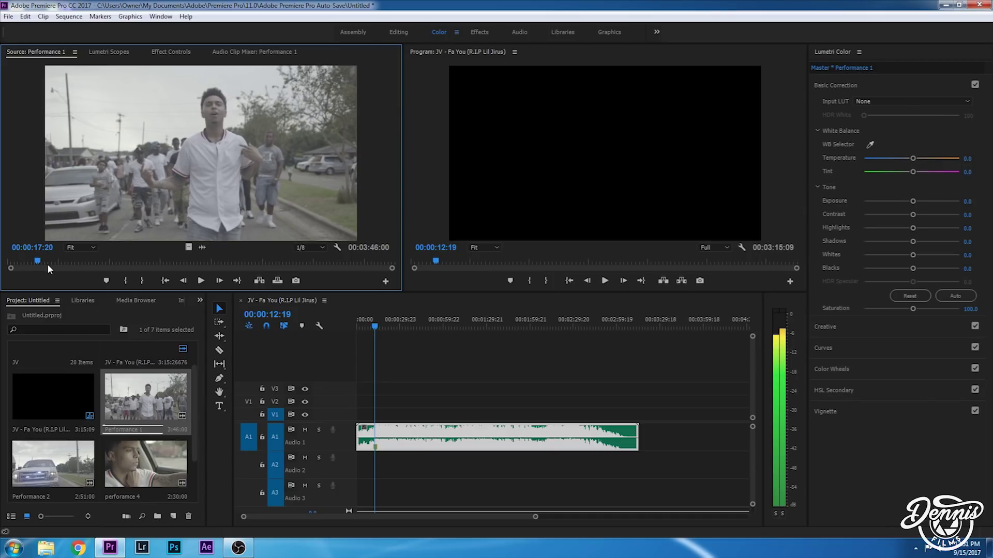
key(Left)
key(Left)
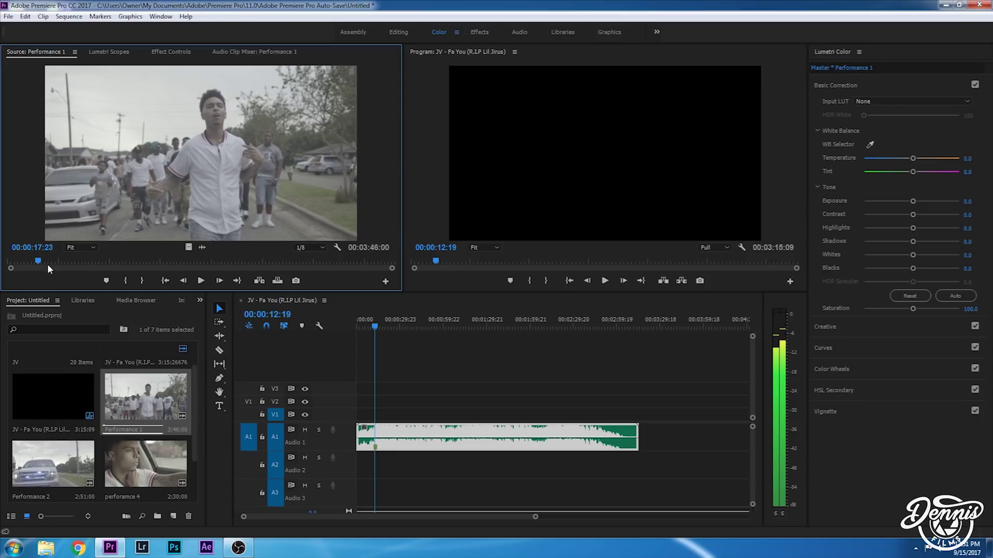
key(Right)
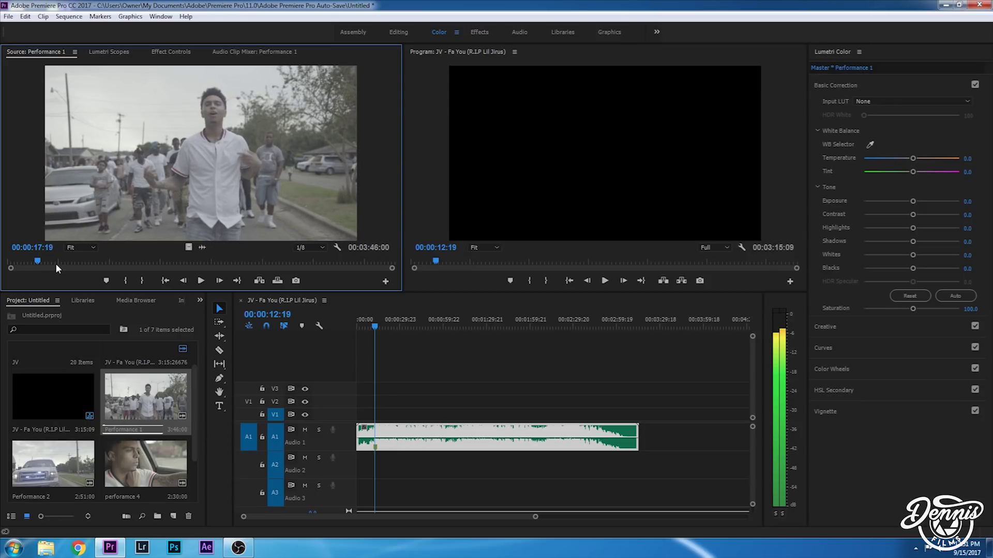
key(Right)
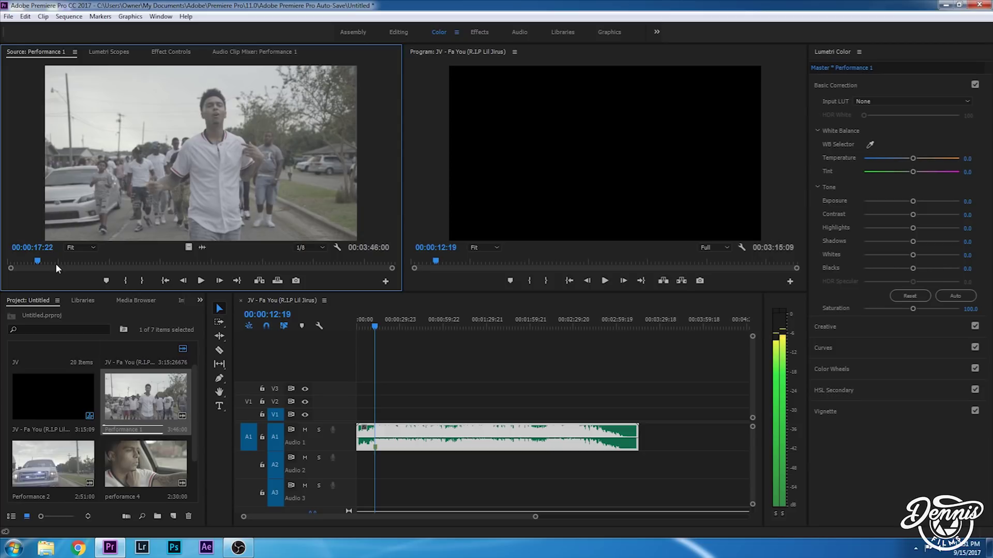
click(126, 281)
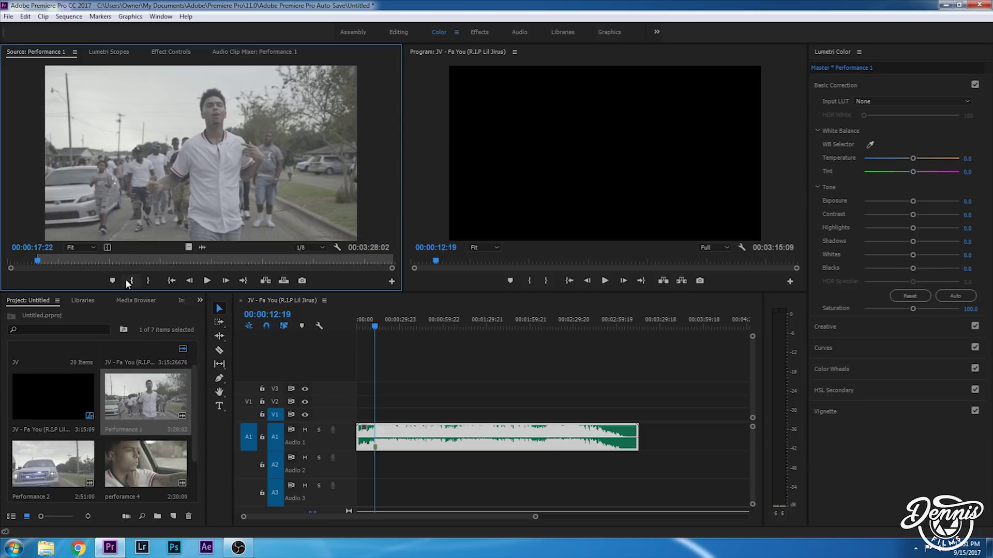
drag(196, 250, 378, 378)
Place Performance 1 on V1 at 00:00:12:19 and trim its end to the song's end at 00:03:15:10
drag(188, 247, 375, 414)
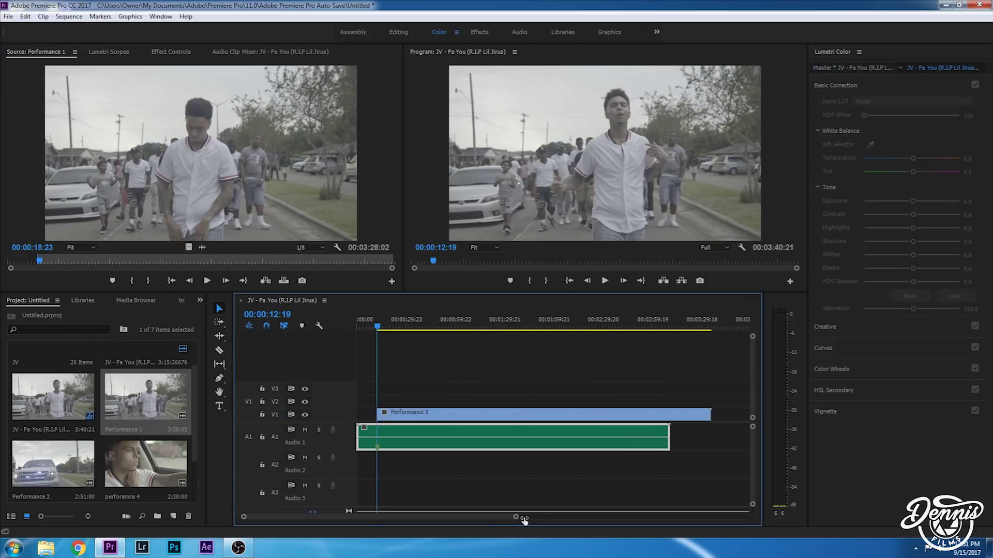
drag(535, 516, 467, 517)
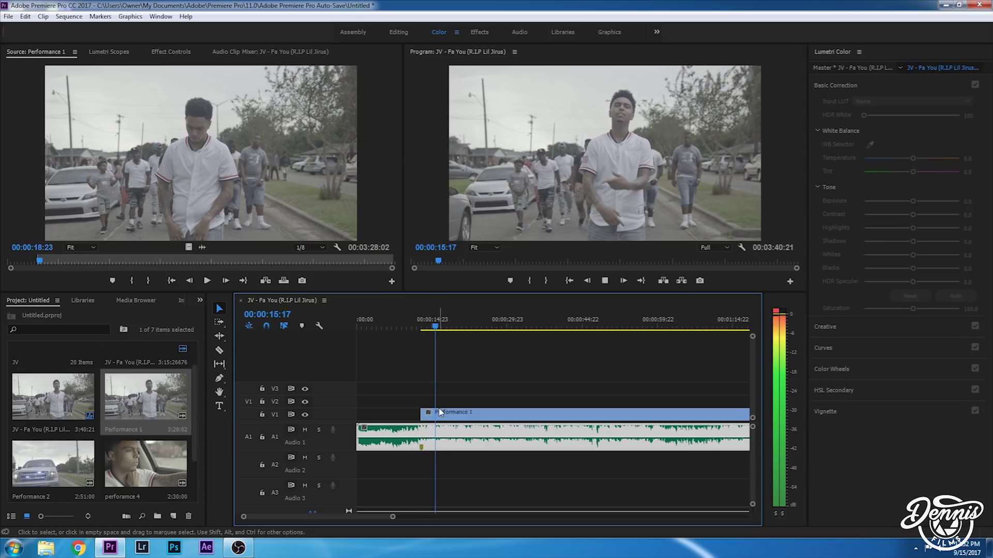
key(space)
drag(396, 519, 524, 517)
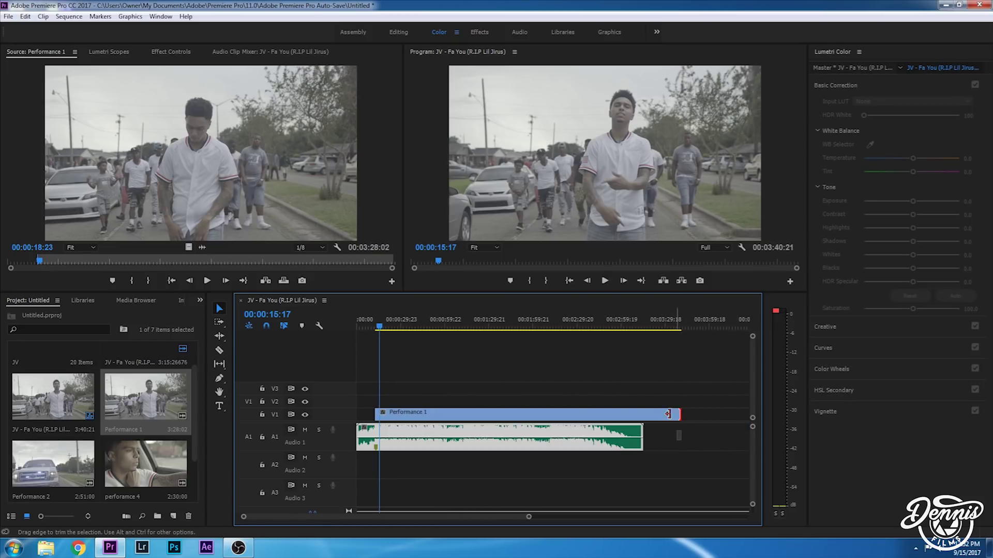
drag(672, 419, 644, 417)
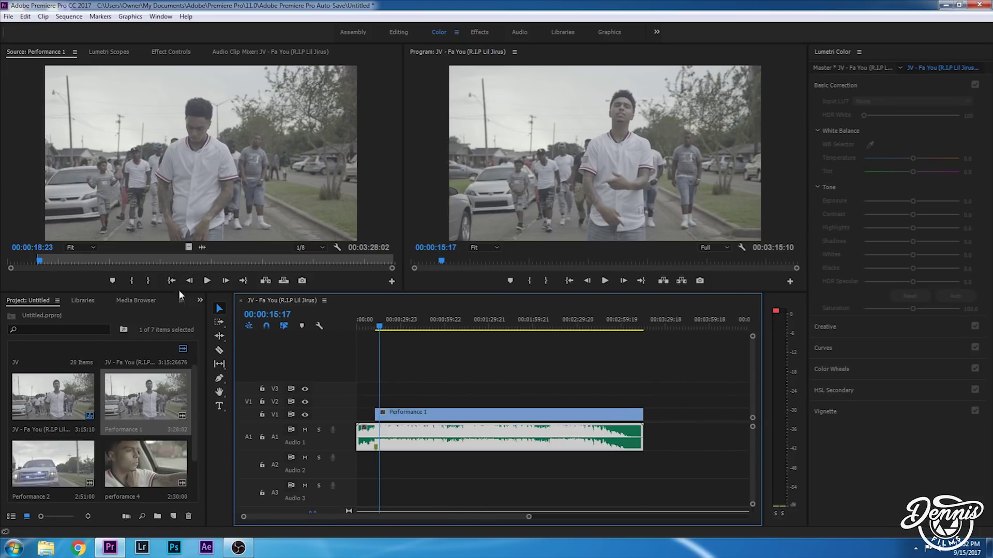
scroll(55, 454, down, 2)
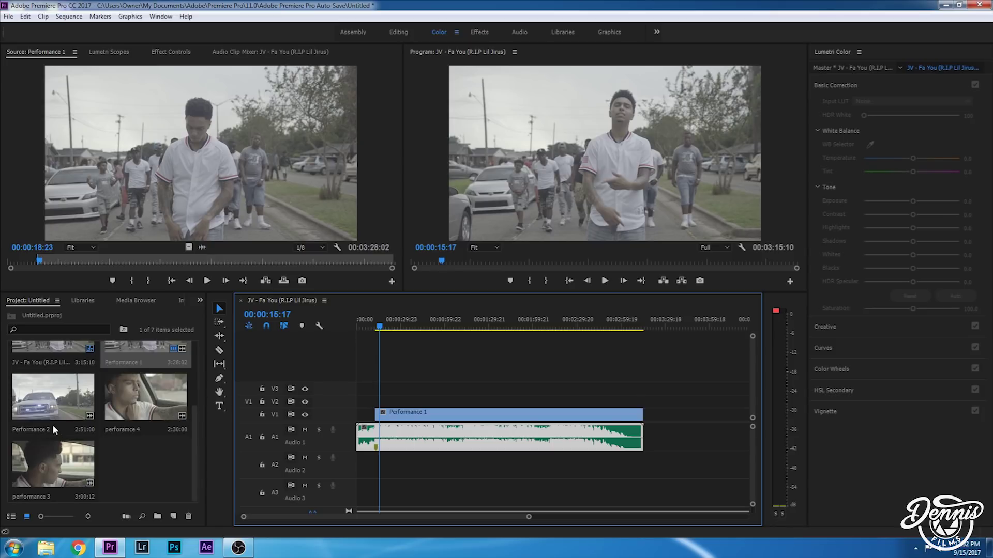
double_click(58, 408)
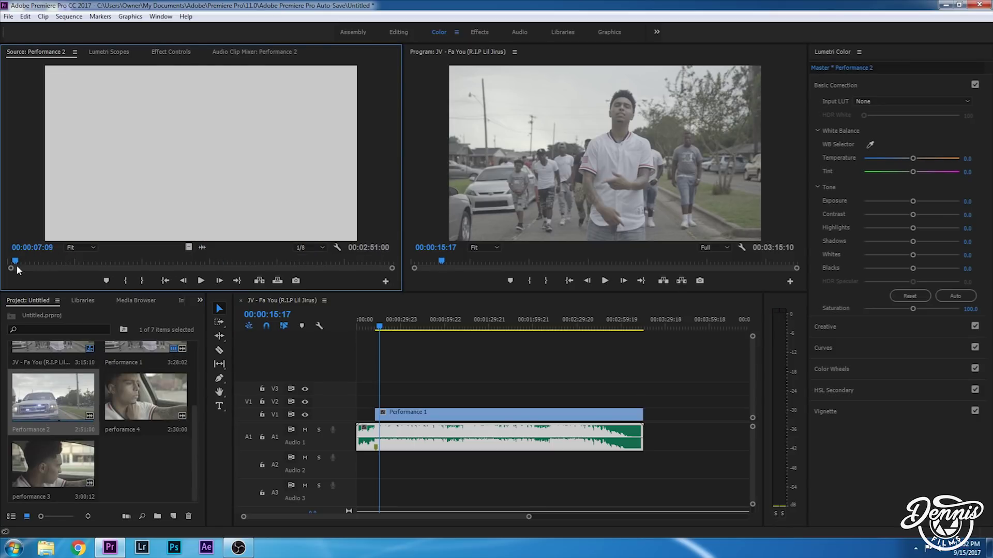
Preview the Performance 2 footage between about 6 and 15 seconds to pick a take
key(space)
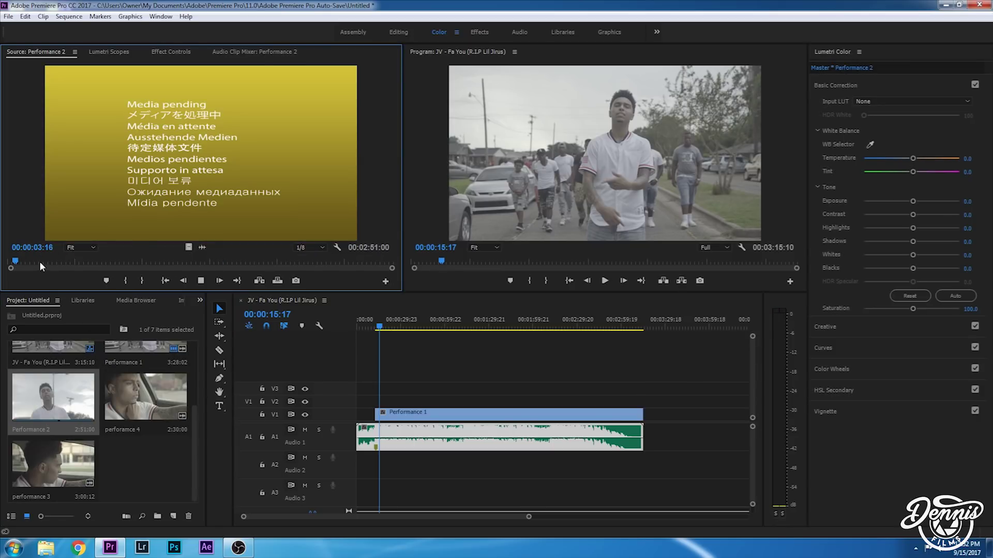
drag(39, 262, 43, 261)
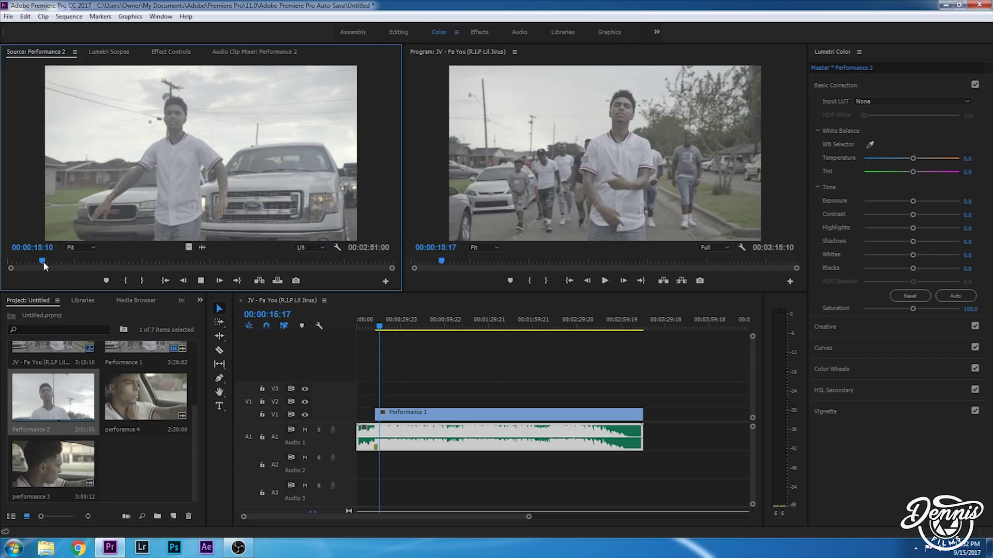
key(space)
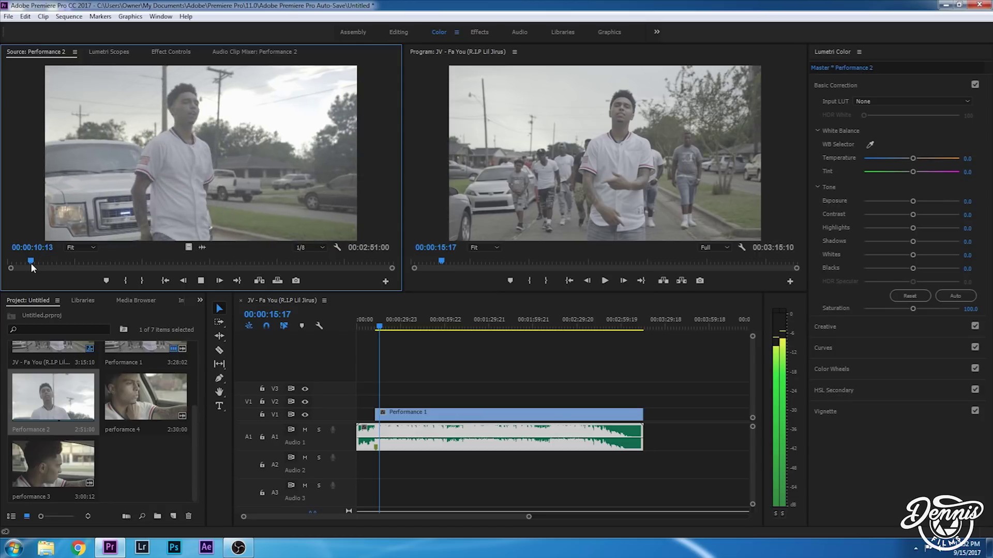
key(space)
click(24, 265)
key(space)
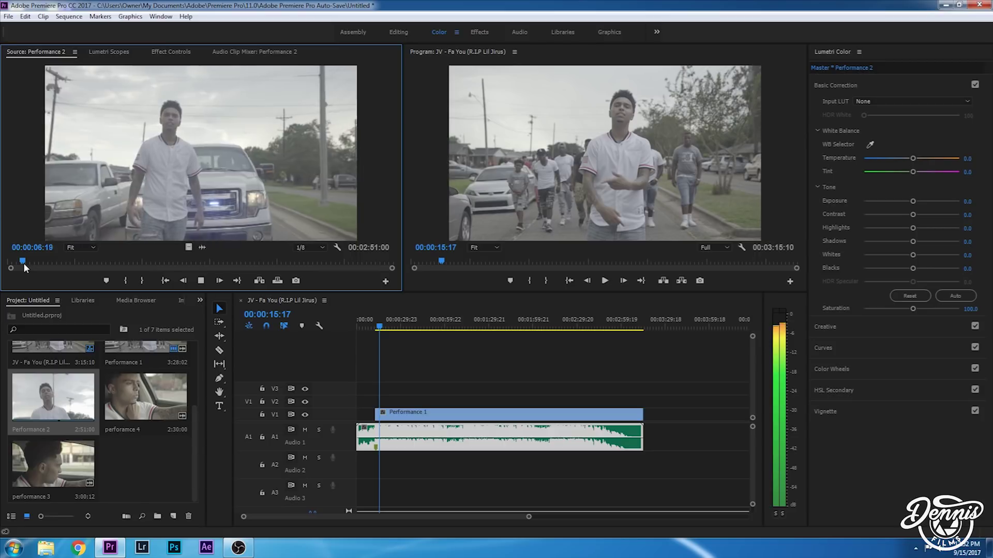
key(space)
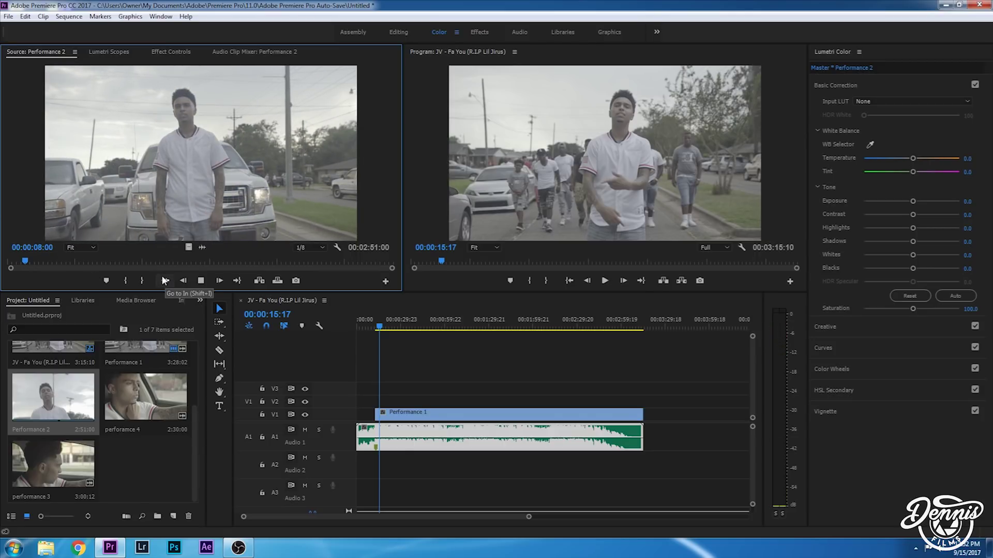
key(space)
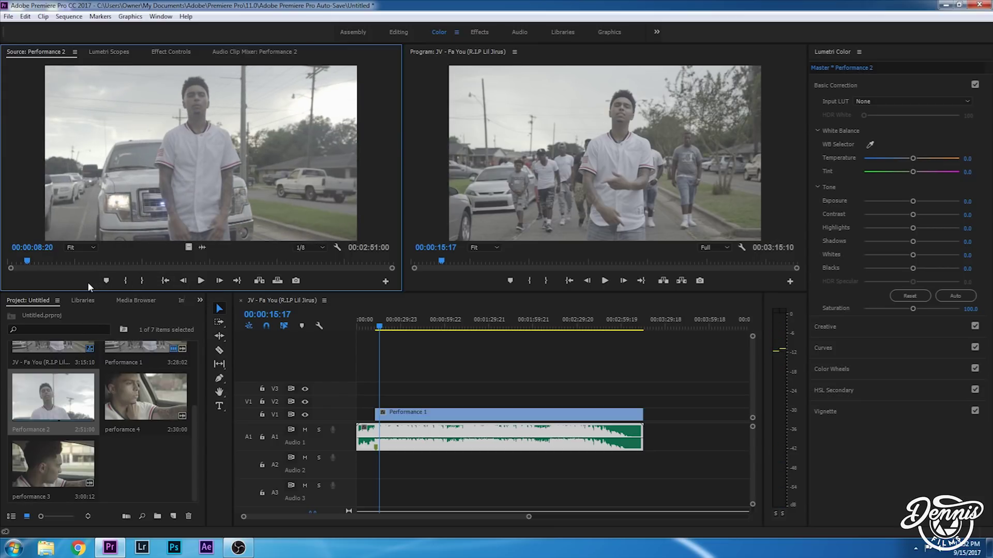
Fine-tune the frame and mark Performance 2's In point at 00:00:08:06
key(Left)
key(Left)
key(Left)
key(Left)
key(Left)
key(Left)
key(Left)
key(Left)
key(Left)
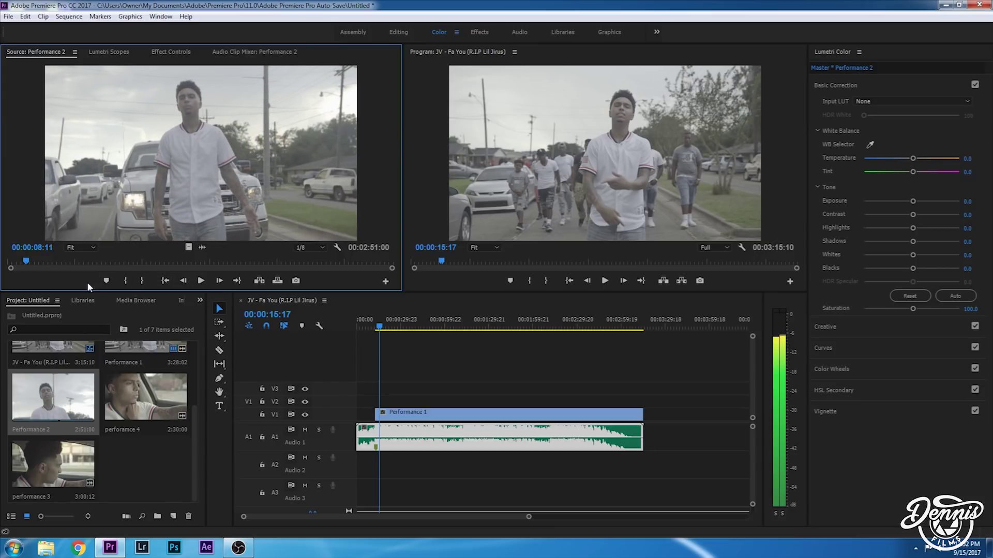
key(Left)
key(Left)
key(Left)
key(Left)
key(Left)
key(Left)
key(Left)
key(Left)
key(Left)
key(Left)
key(Left)
key(Left)
key(Left)
key(Left)
key(Left)
key(Left)
key(Left)
key(Left)
key(Left)
key(Left)
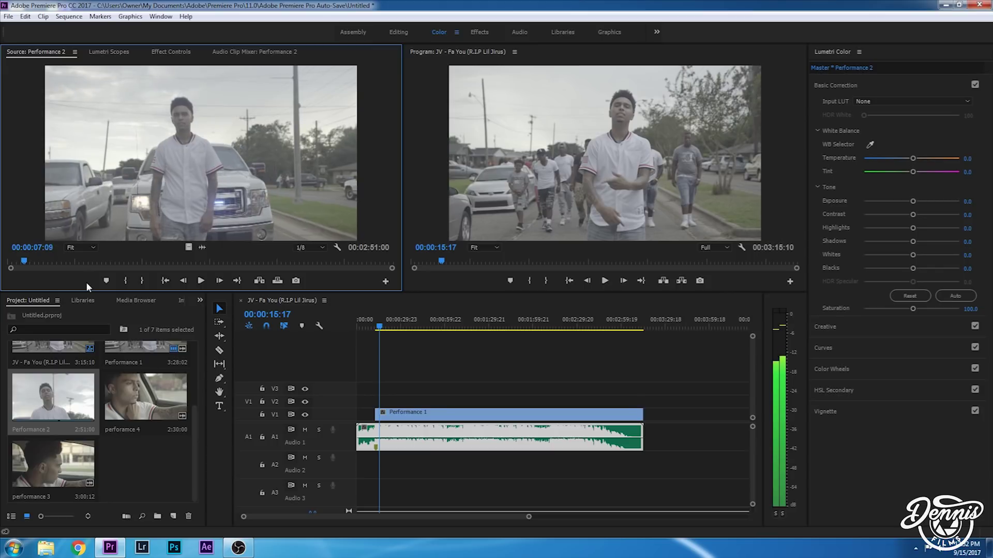
key(space)
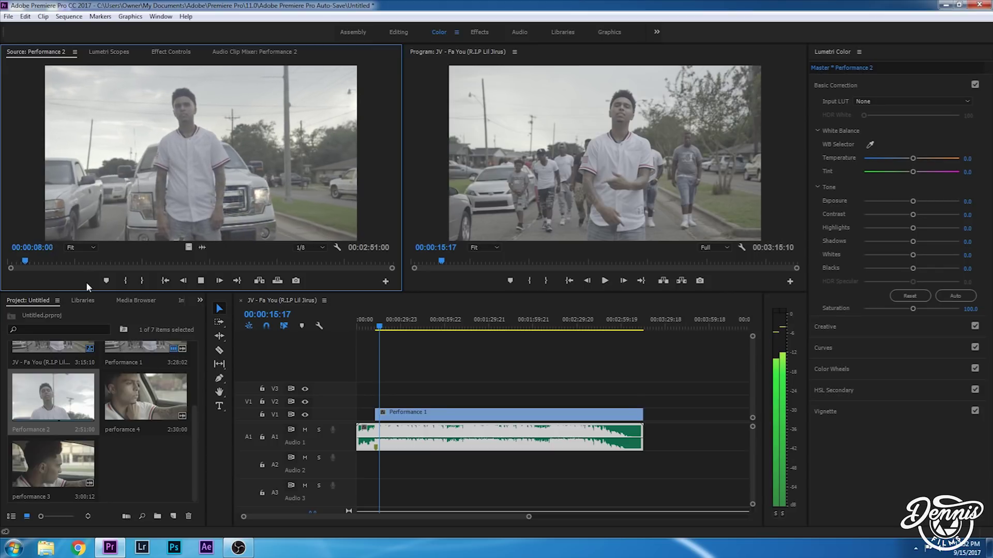
key(space)
key(Left)
key(Left)
key(Left)
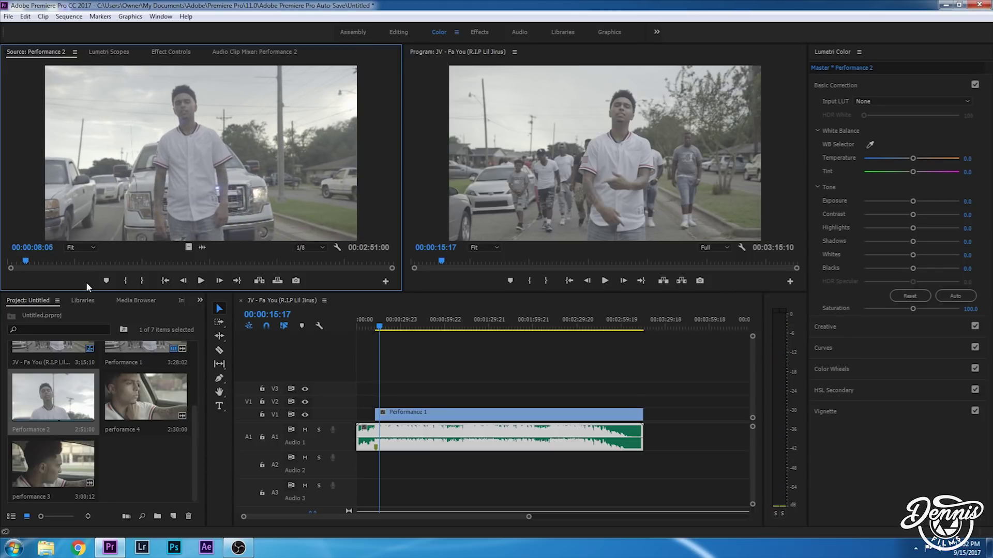
key(Right)
key(i)
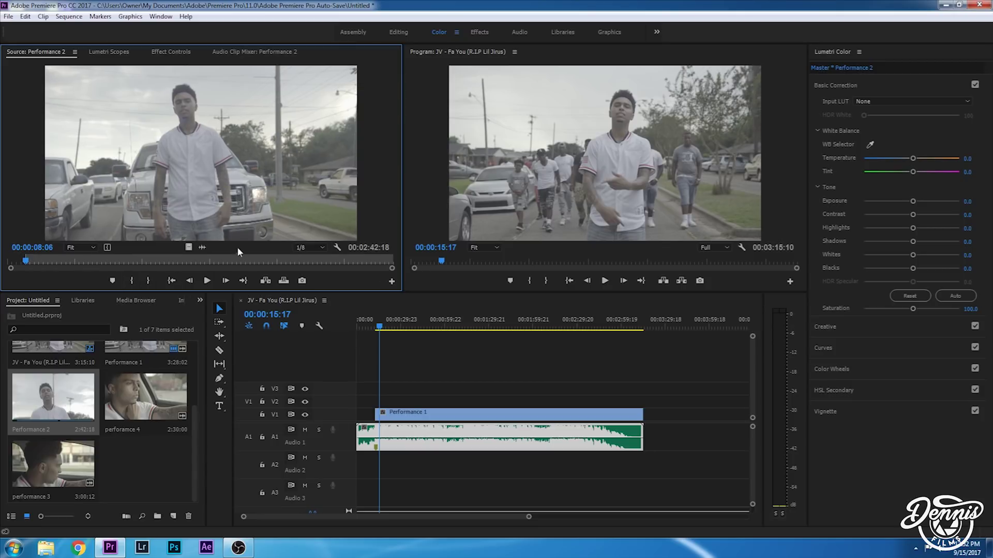
Place Performance 2's video on V2 at the playhead and play the sequence to check it
drag(193, 250, 401, 402)
key(space)
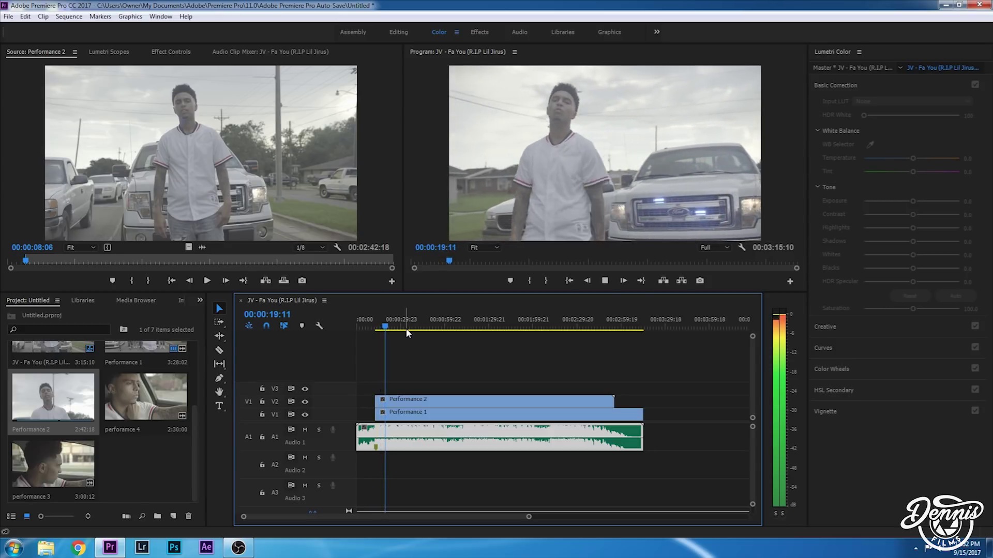
key(space)
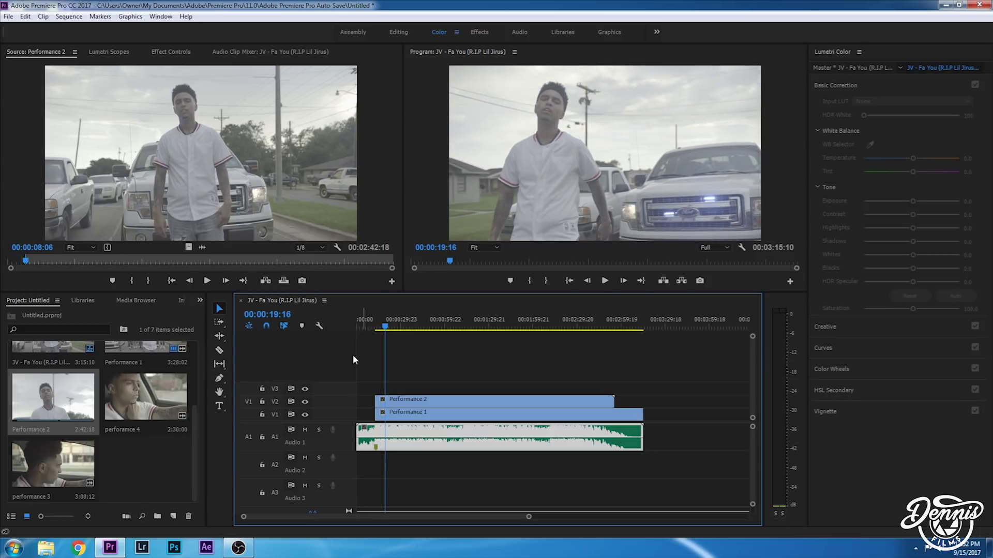
double_click(65, 476)
Preview performance 3 to 16:01 and set the Program monitor resolution to 1/8
click(33, 253)
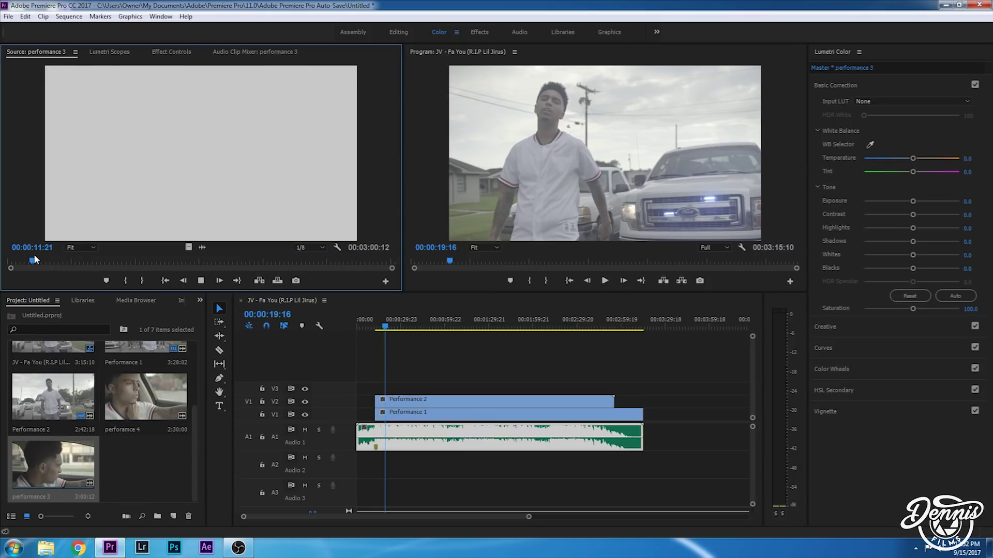
key(space)
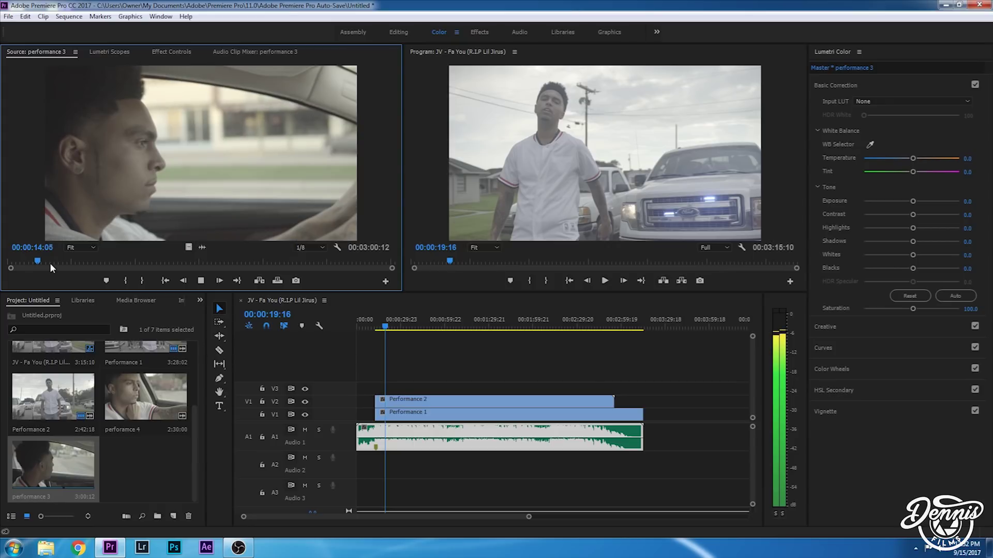
key(space)
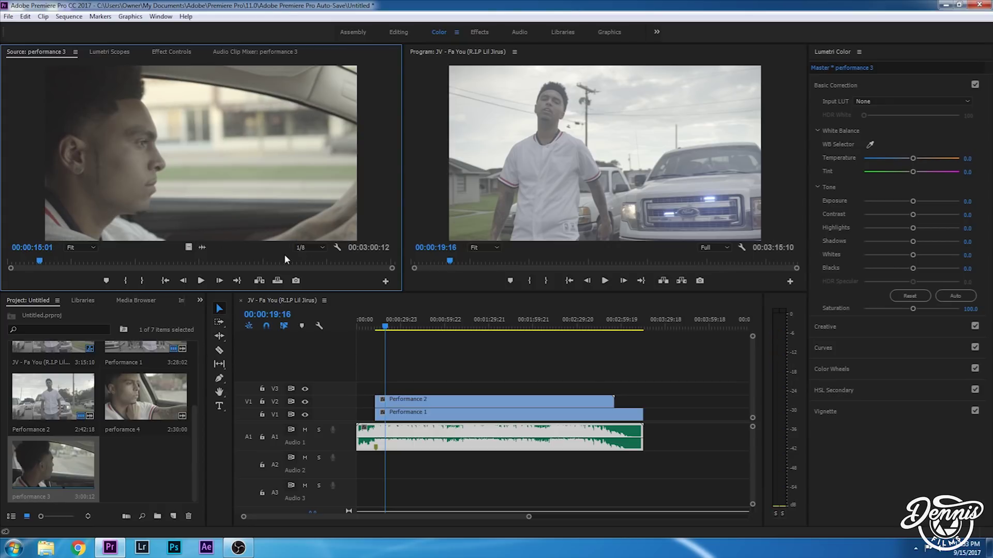
click(715, 248)
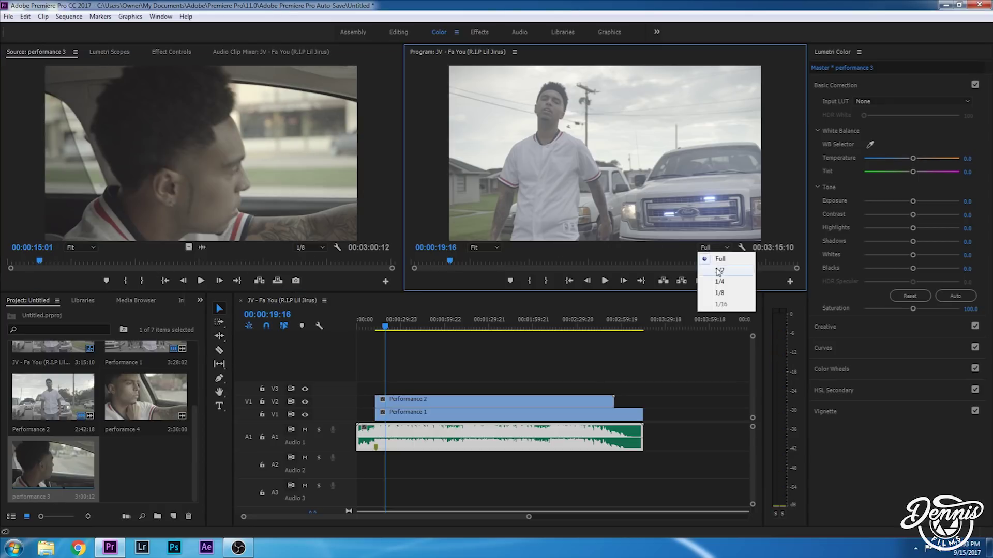
click(713, 293)
key(space)
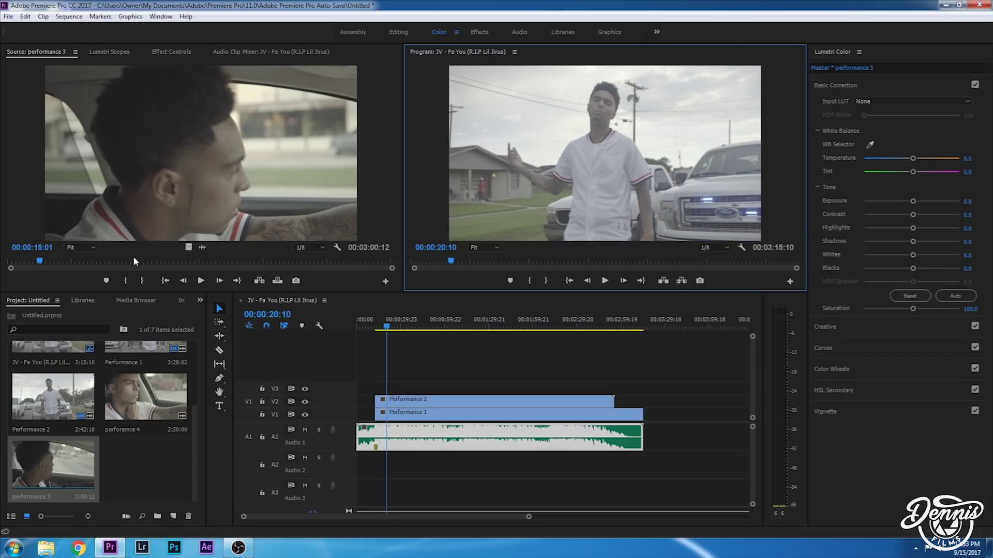
Mark performance 3's In at 00:00:20:00 and place its video on V3
click(201, 280)
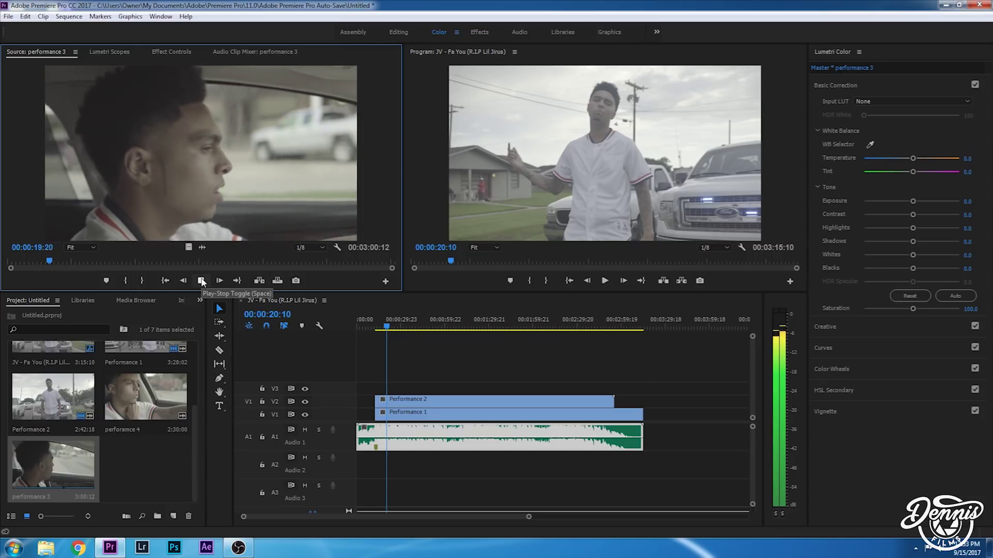
click(202, 280)
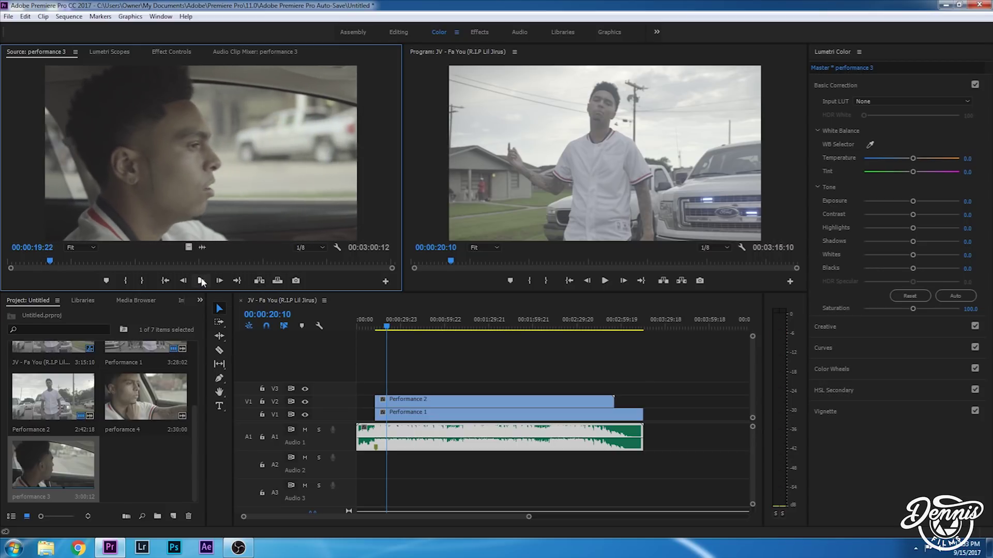
click(201, 281)
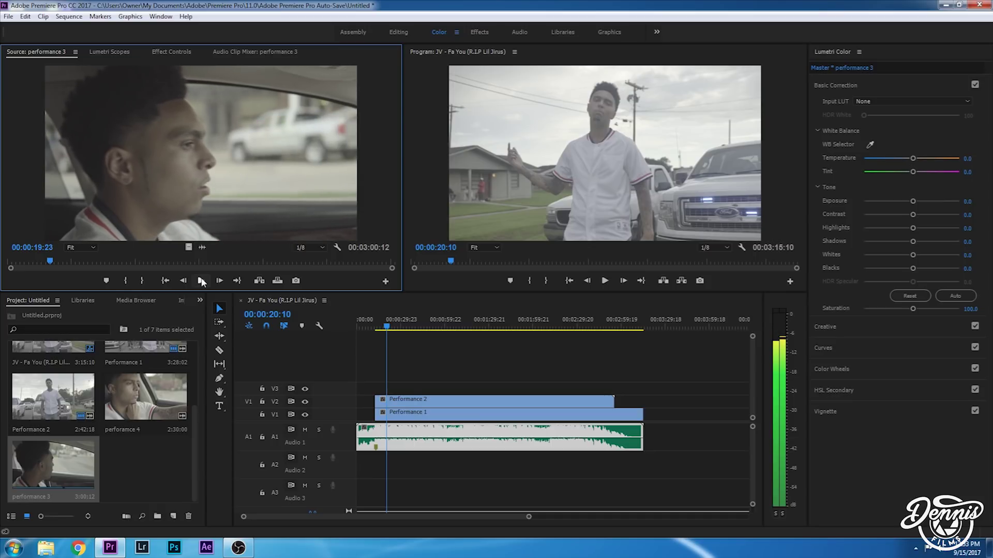
click(125, 281)
drag(188, 248, 455, 388)
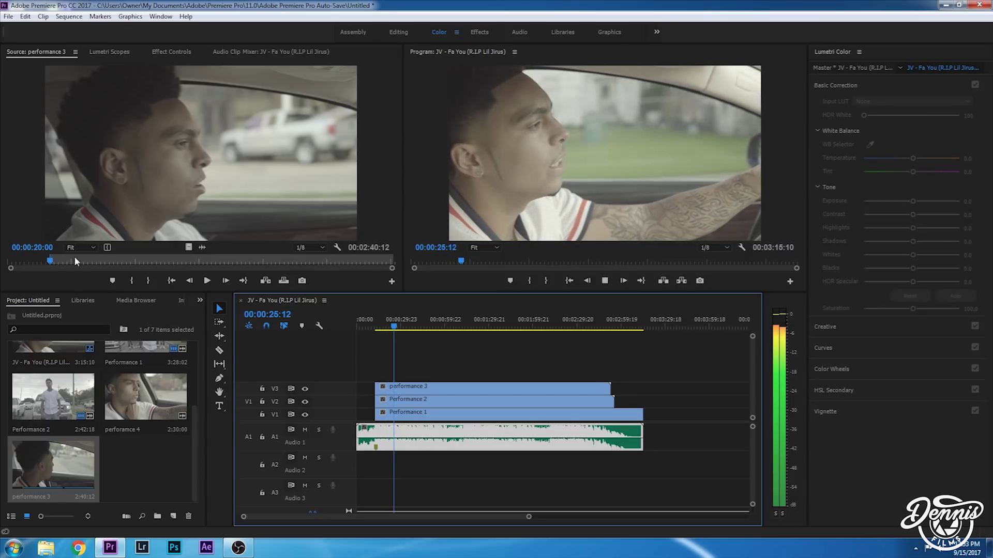
key(space)
Load perforance 4 and shuttle back and forth with J and L around 2 seconds in
double_click(141, 431)
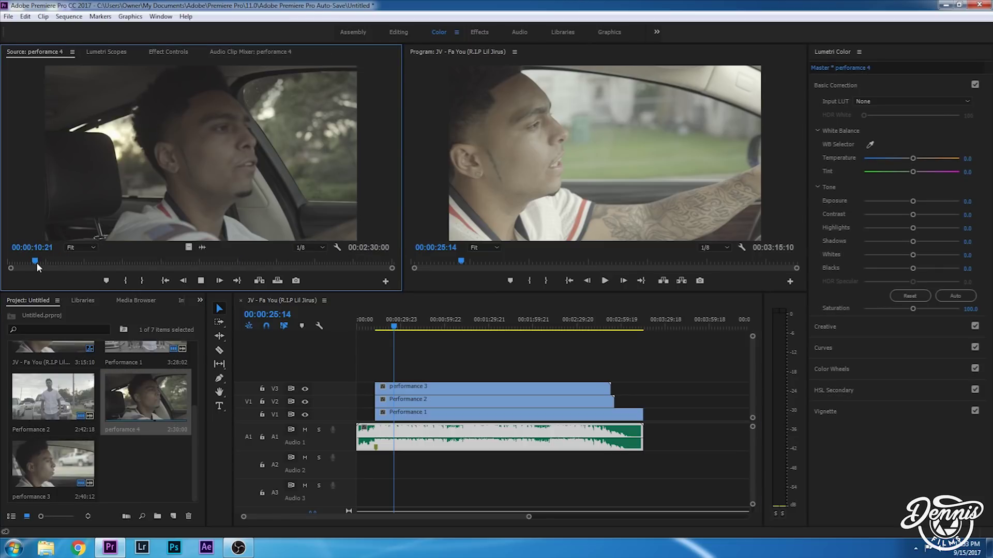
drag(36, 262, 14, 265)
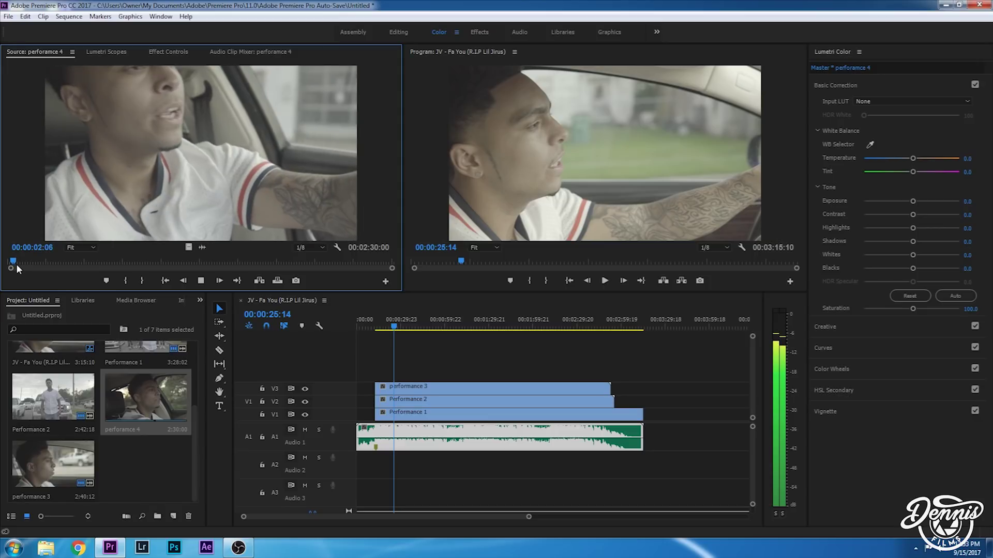
key(space)
key(j)
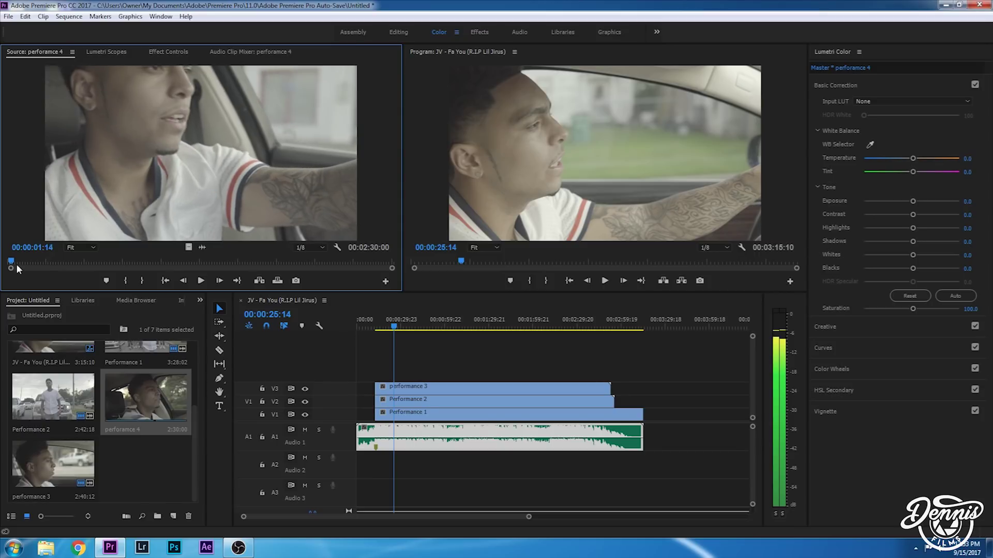
key(l)
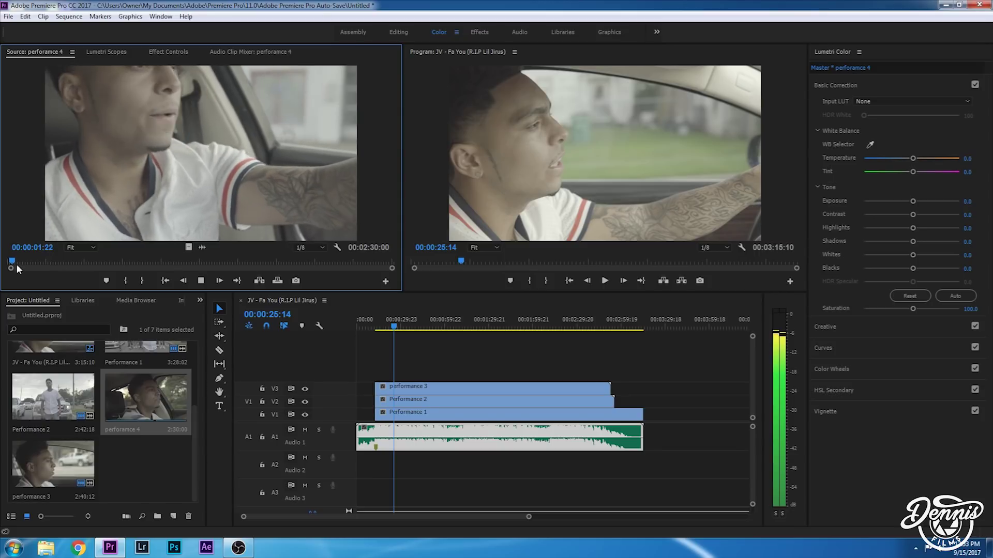
key(space)
key(j)
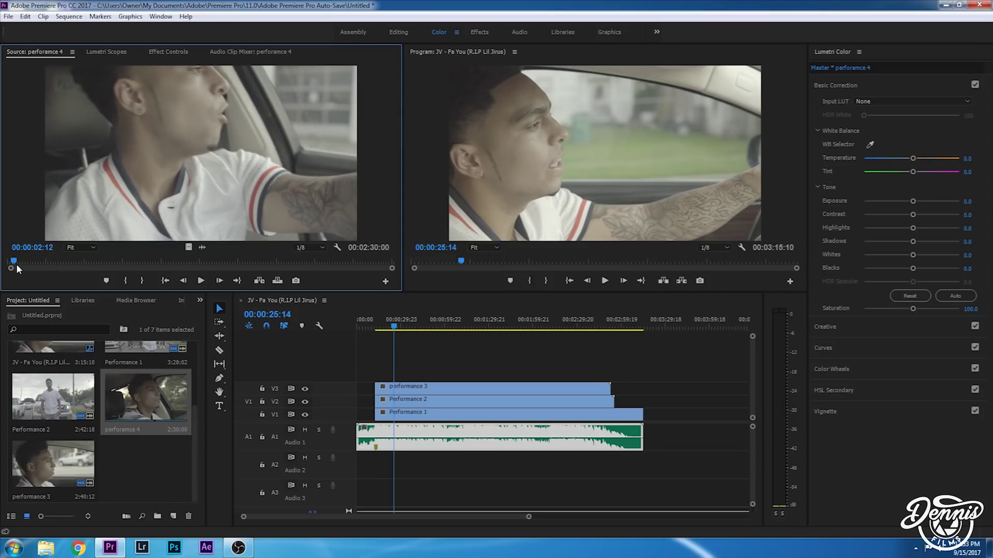
key(l)
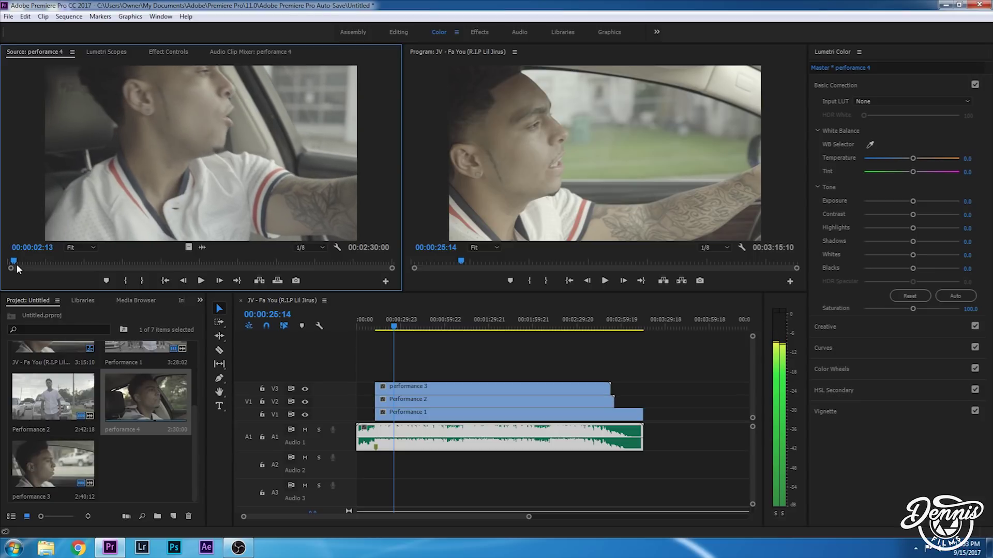
Mark perforance 4's In at 00:00:02:14 and drop it above V3 to create track V4
key(j)
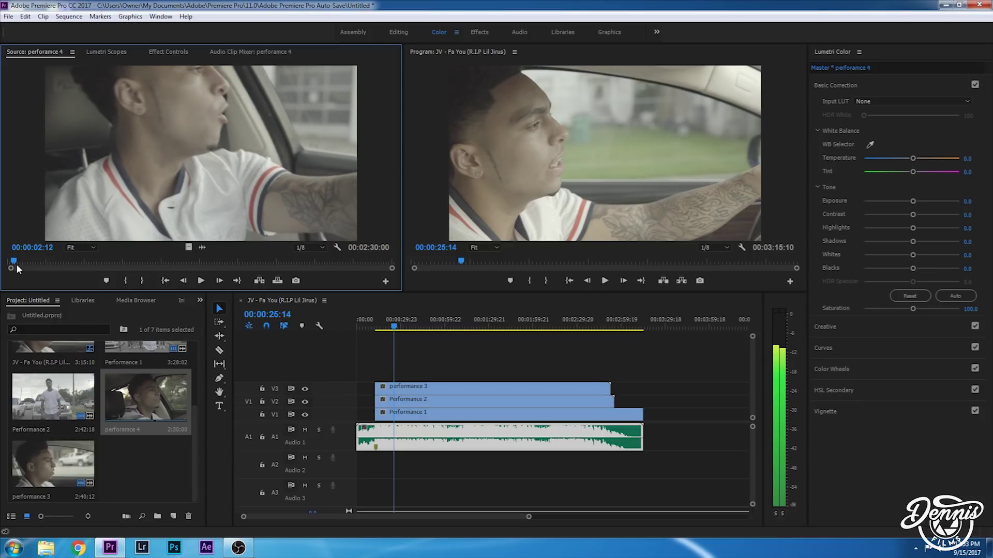
key(l)
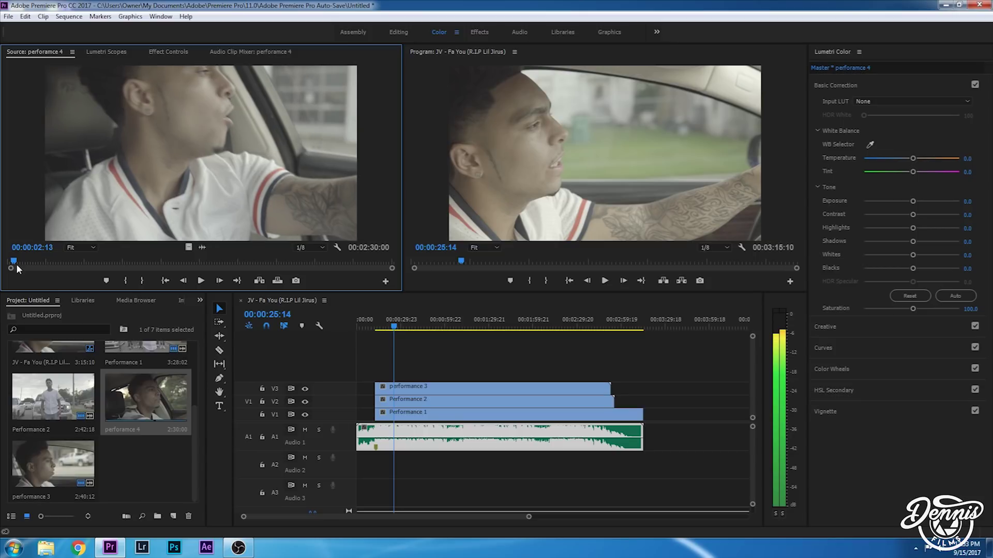
click(126, 281)
drag(202, 156, 378, 357)
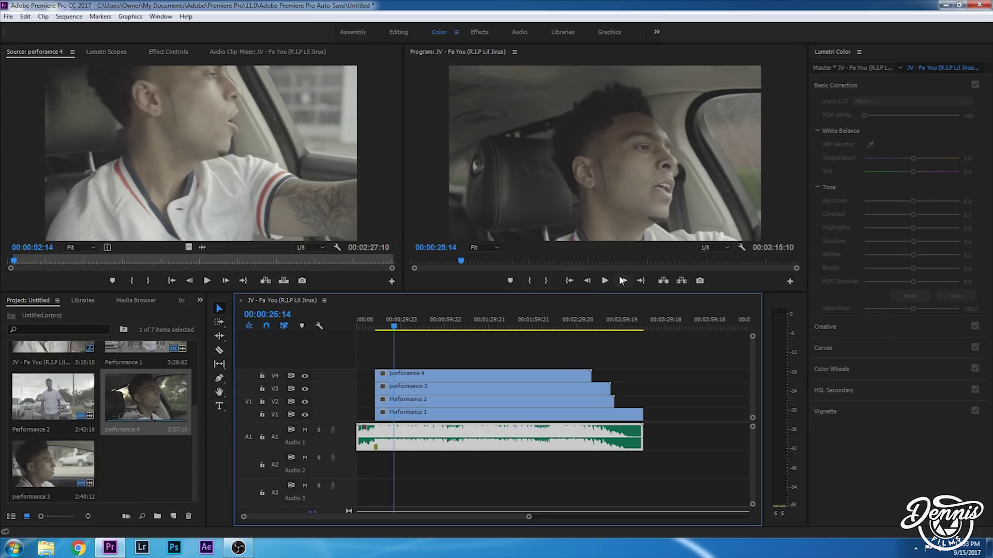
key(space)
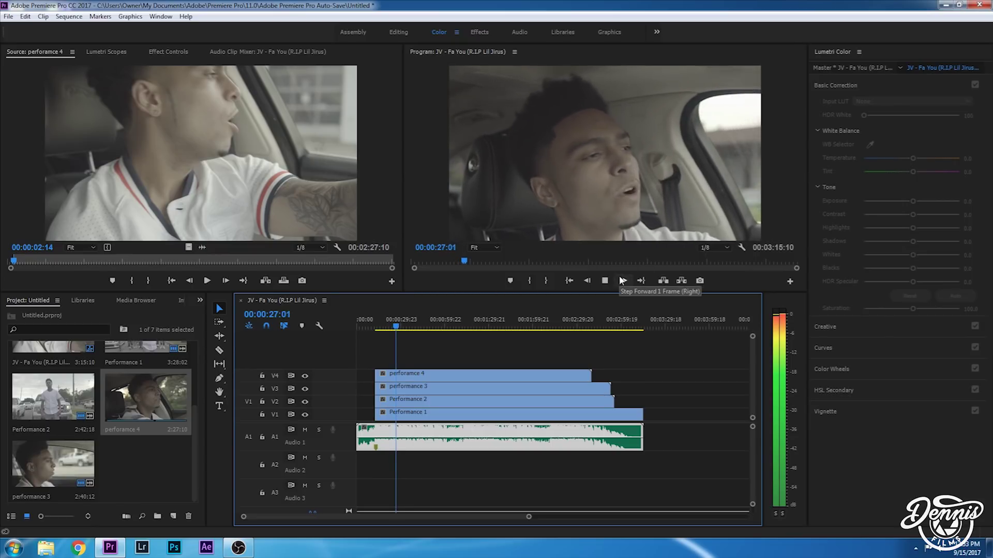
key(space)
drag(529, 517, 404, 517)
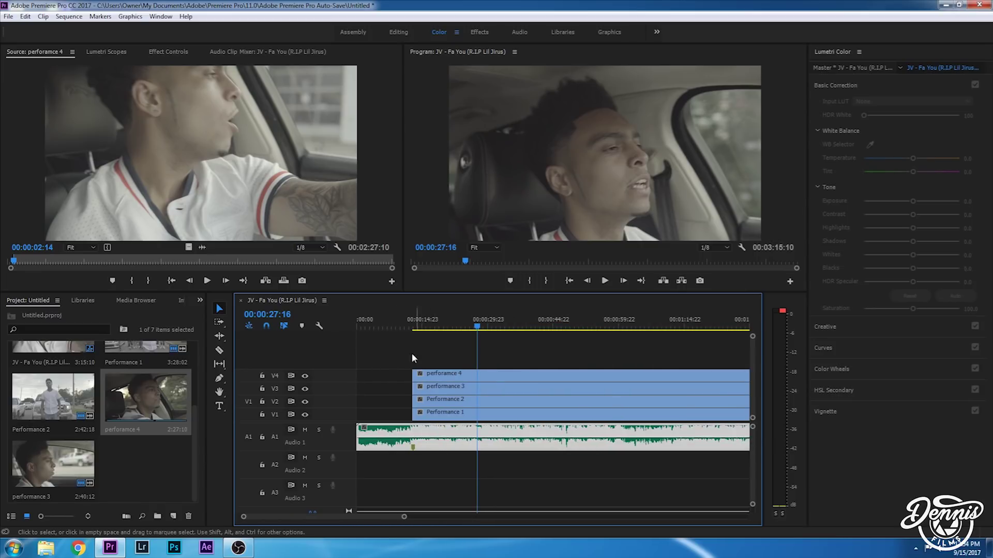
drag(406, 518, 350, 515)
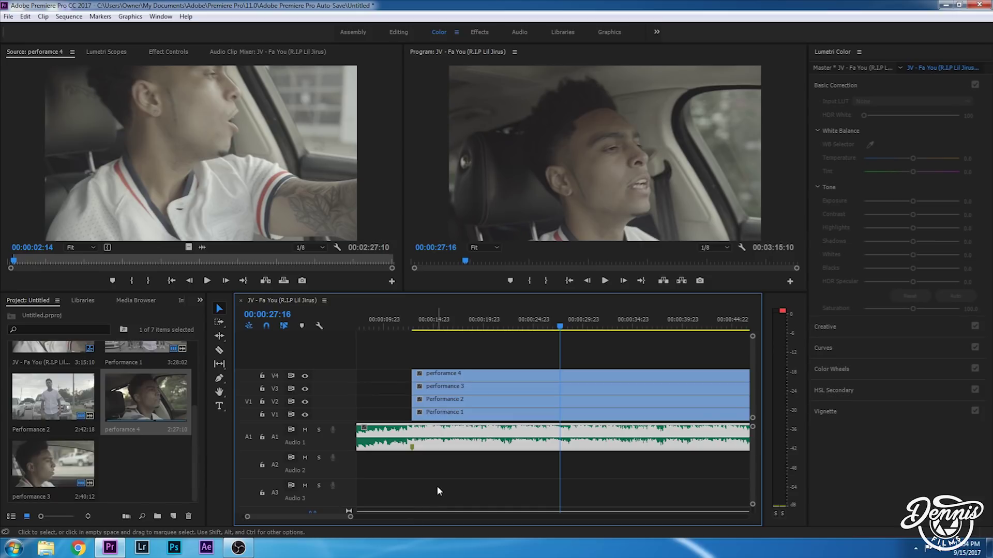
click(413, 320)
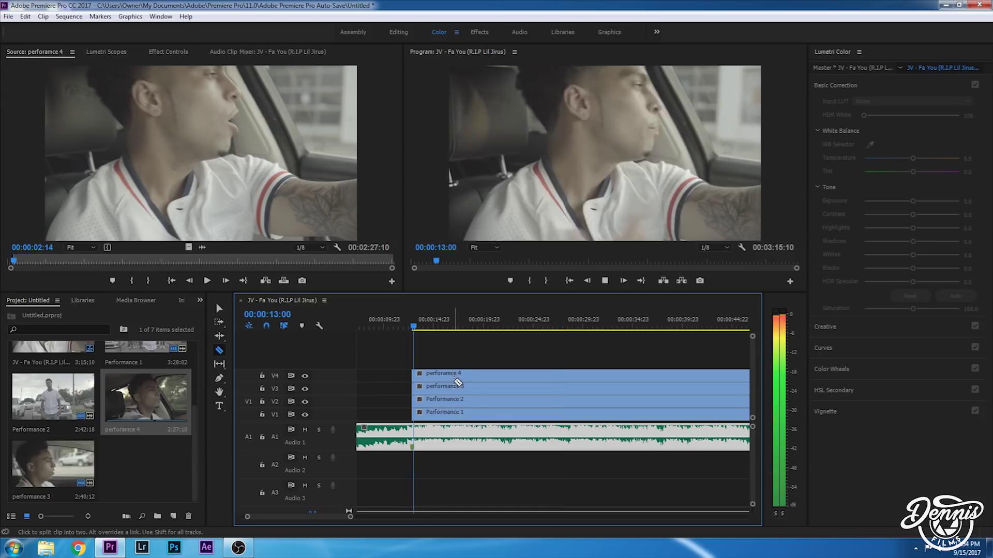
Turn off track output for V4, V3 and V2, then play Performance 1 alone from the clips' start
key(space)
click(414, 328)
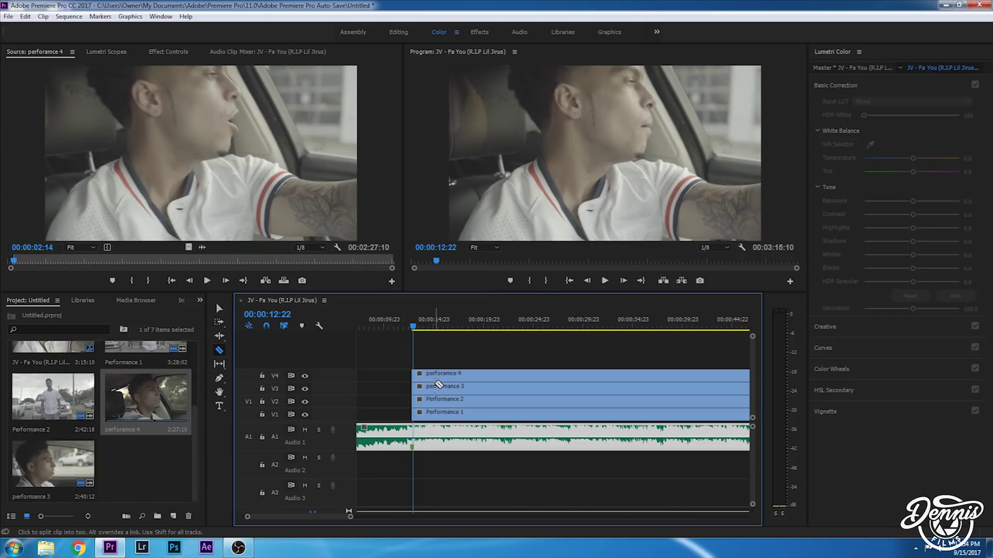
key(space)
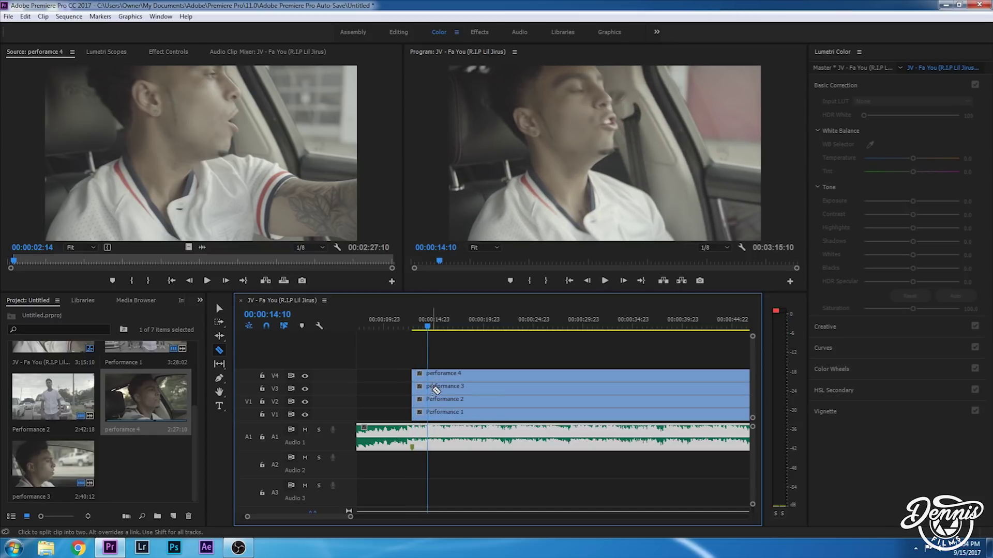
click(305, 376)
click(304, 389)
click(305, 402)
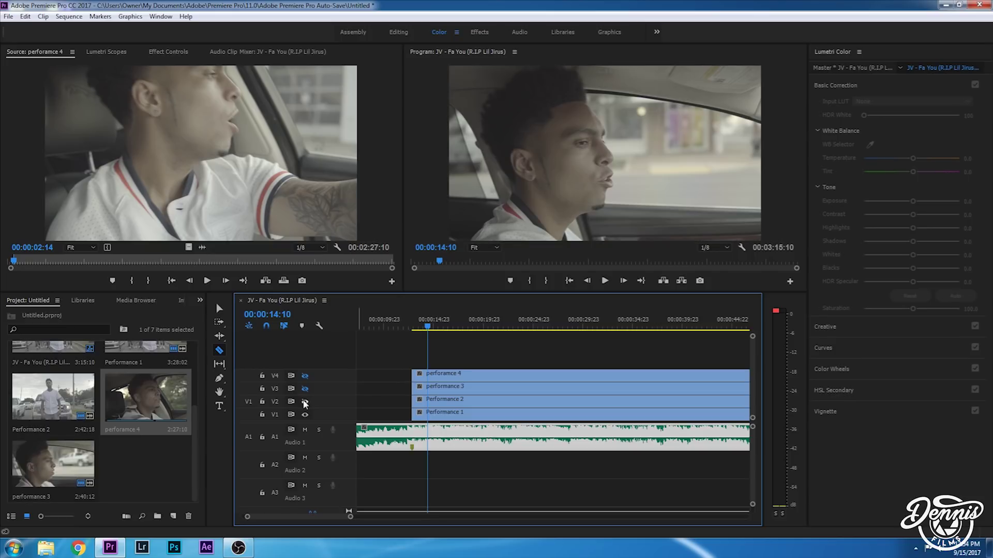
click(414, 327)
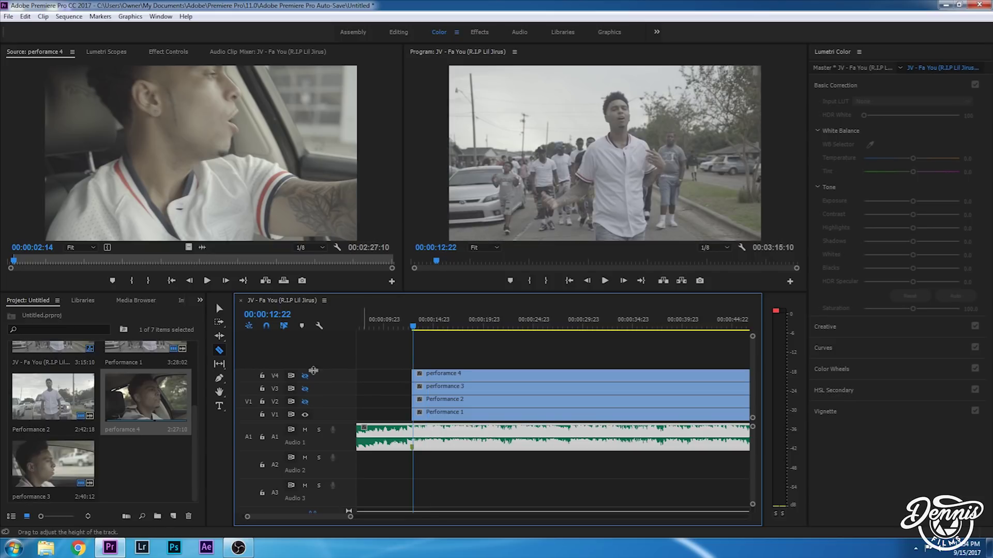
key(space)
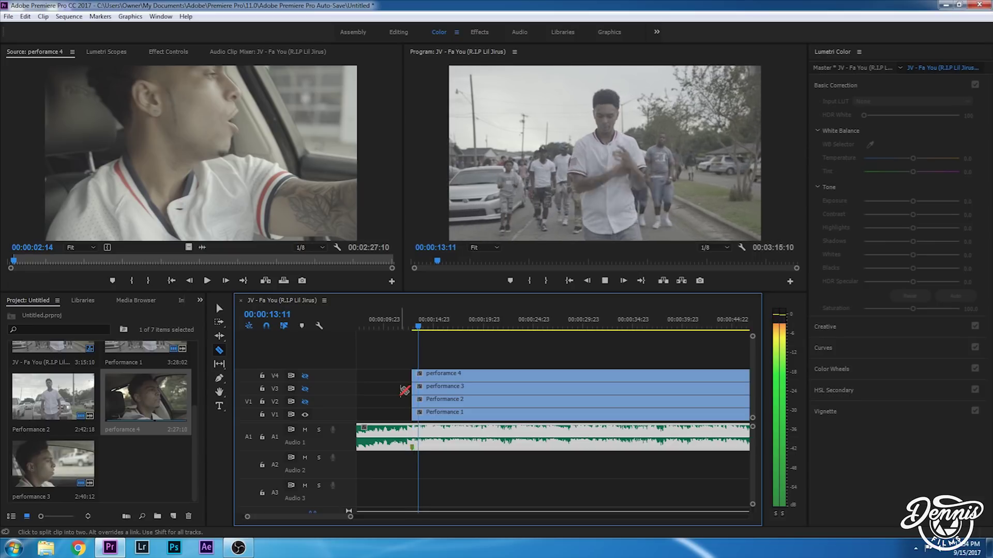
key(space)
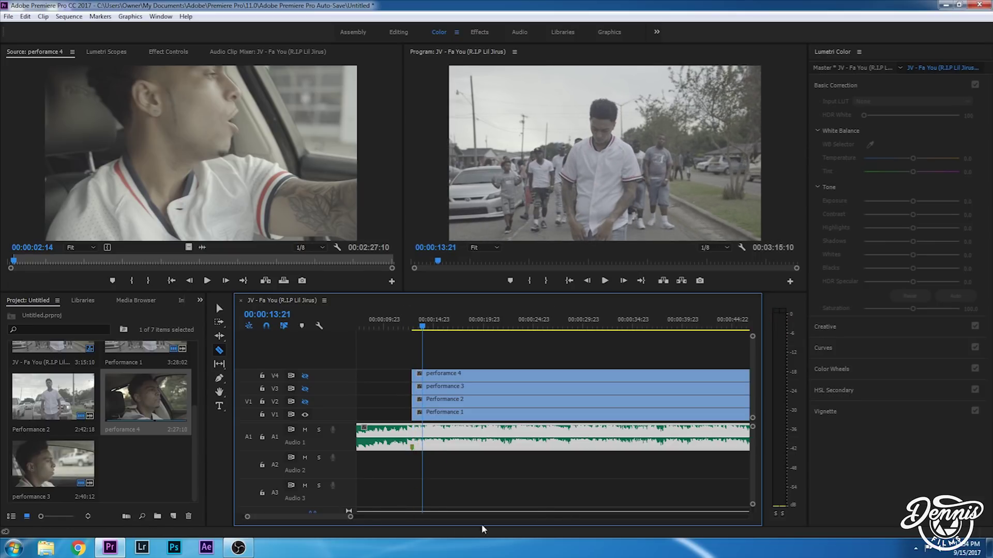
Razor all four performance tracks at the first beat after the clips' start
drag(349, 514, 288, 516)
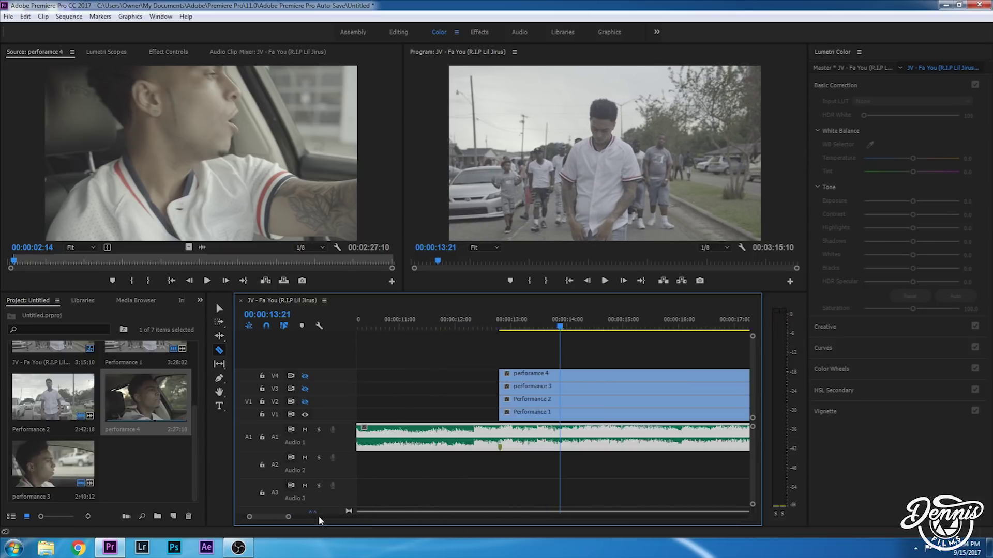
drag(753, 509, 753, 489)
click(500, 328)
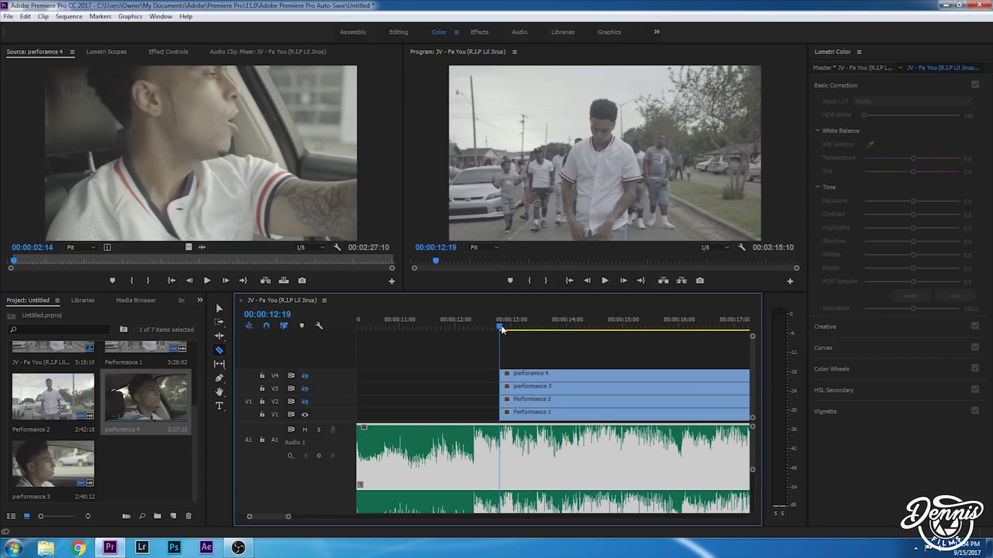
key(space)
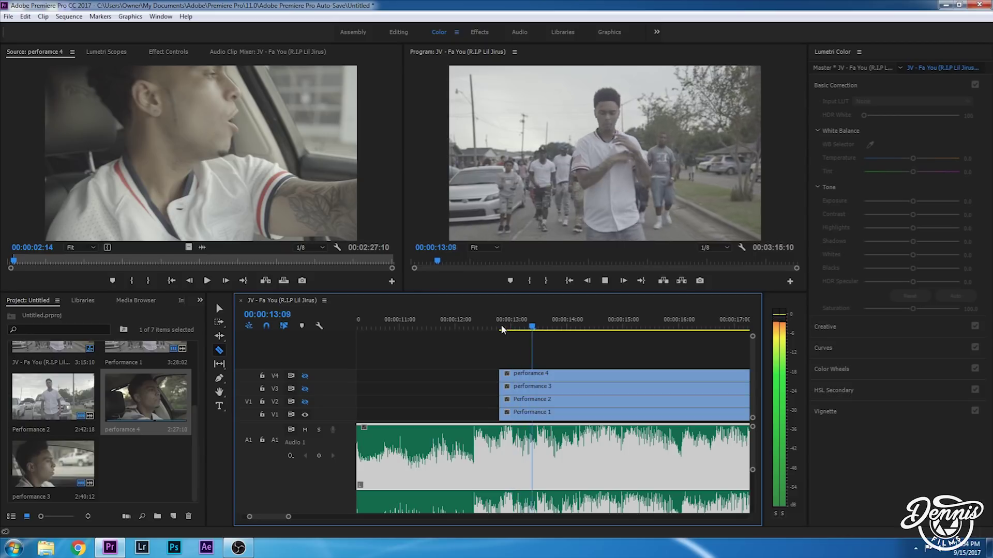
key(space)
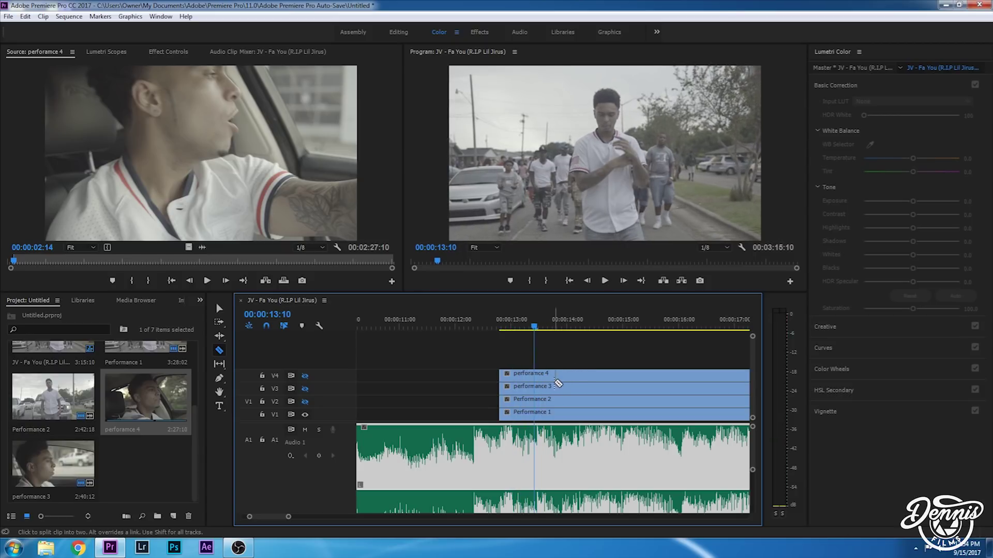
click(540, 375)
click(541, 387)
click(540, 400)
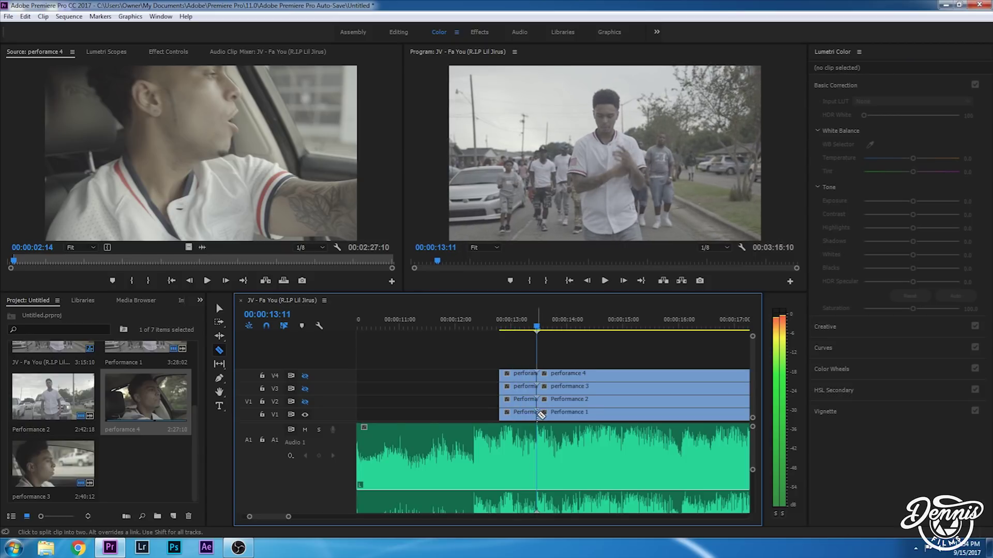
click(541, 415)
Cut the upper clips at the second beat, stepping back one frame to land on it
drag(288, 517, 311, 517)
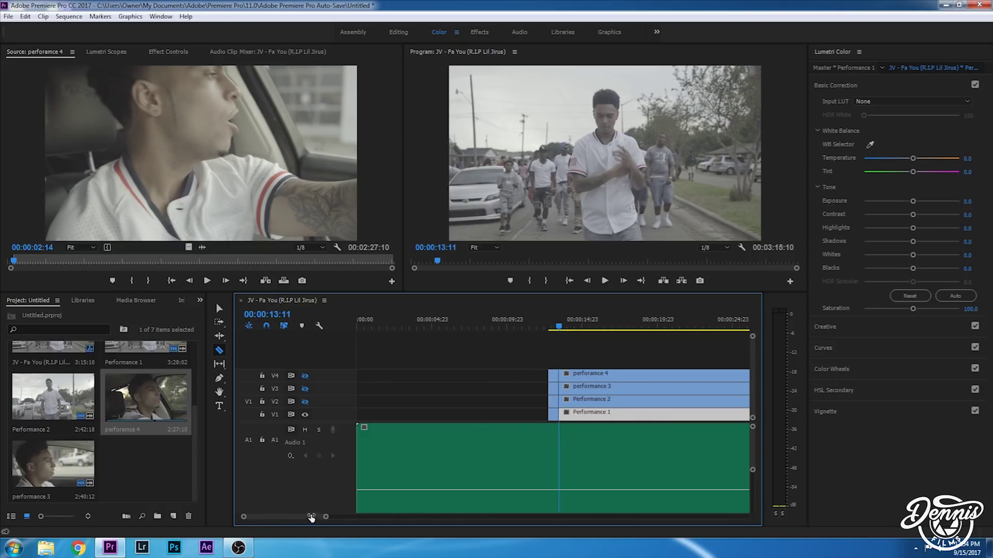
scroll(310, 519, down, 4)
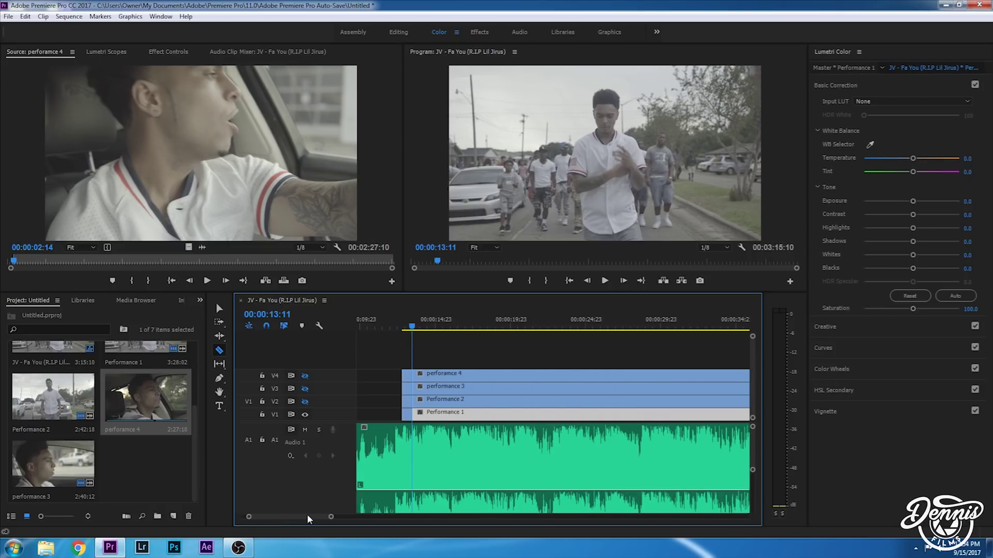
key(space)
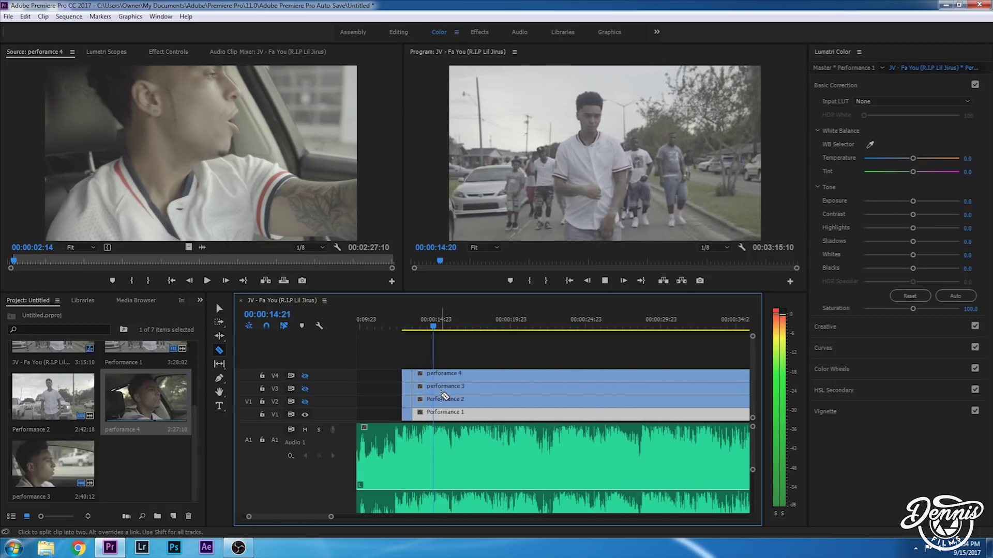
key(space)
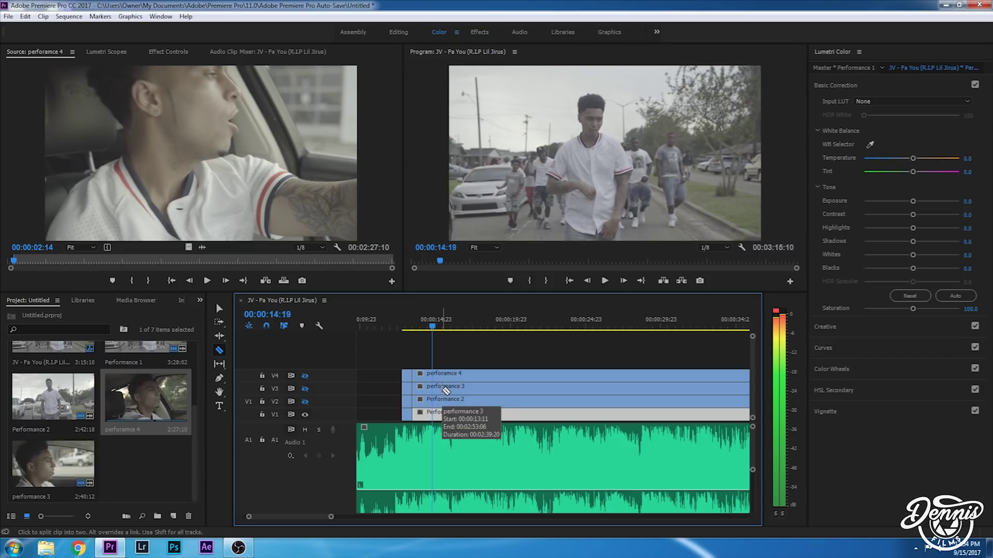
key(Left)
key(Left)
key(Left)
key(Left)
key(Left)
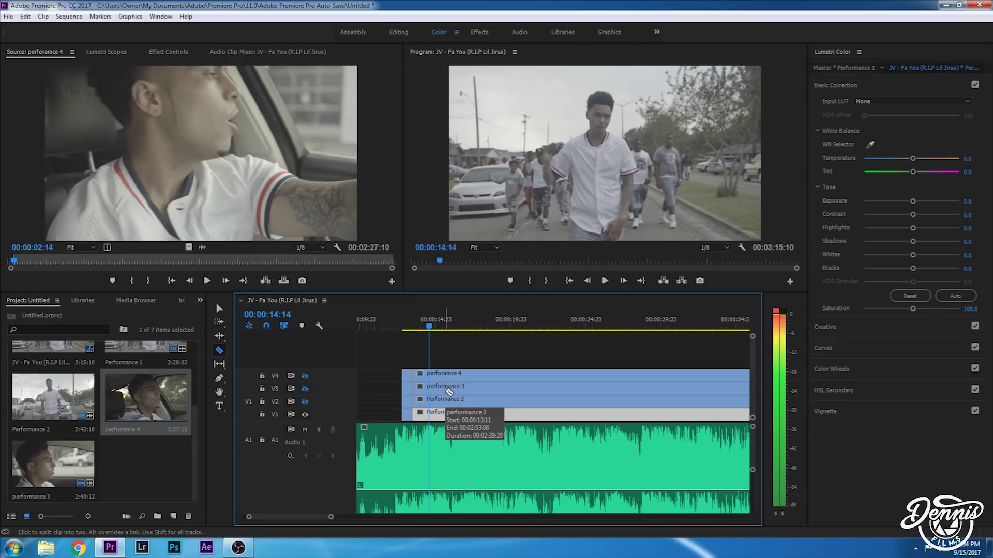
shift+click(430, 404)
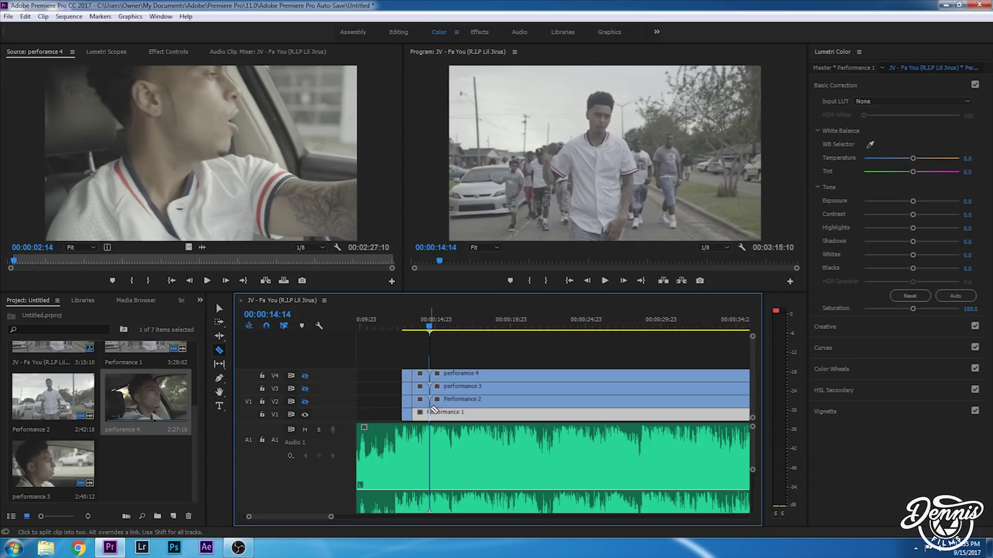
Cut V4, V3 and Performance 1 at the third beat, then all tracks at the fourth
key(space)
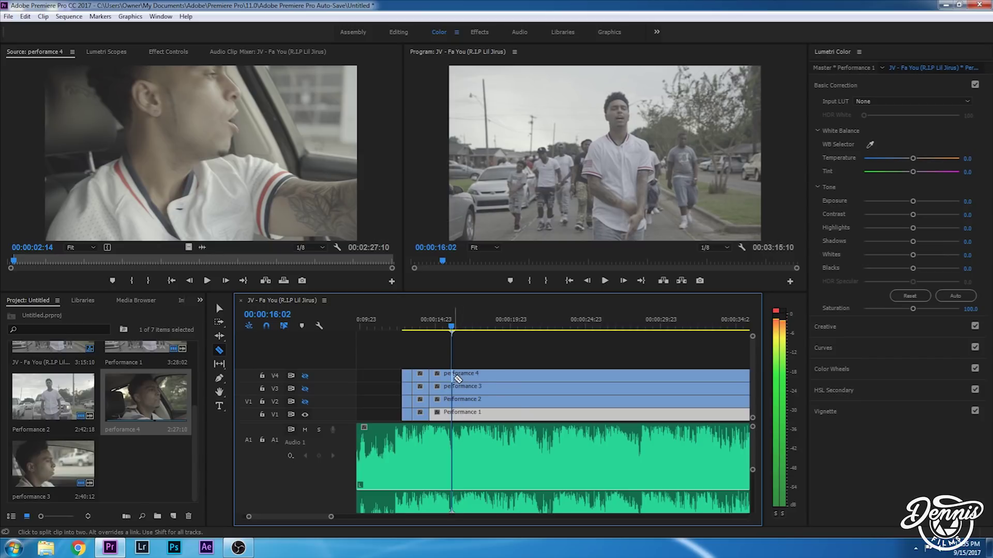
click(452, 375)
click(451, 387)
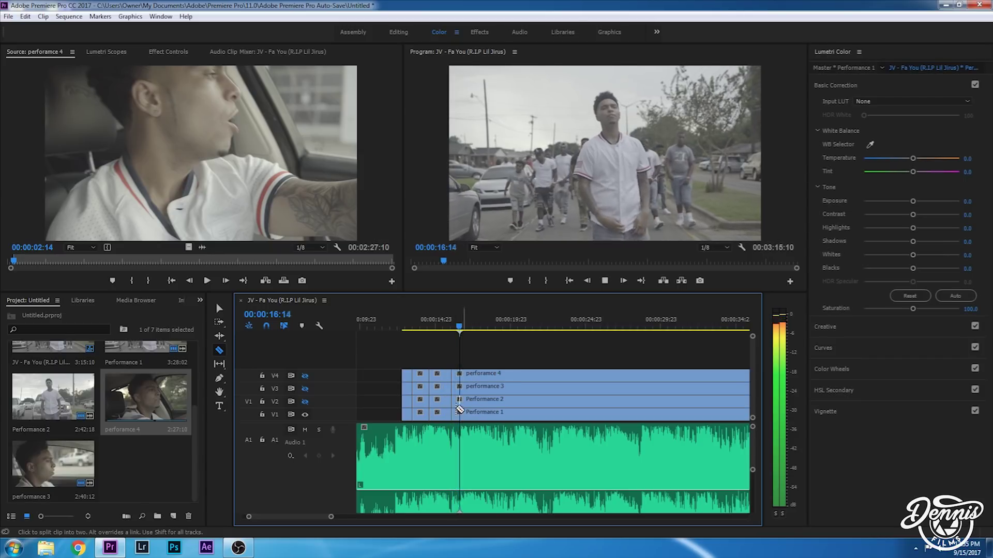
click(455, 411)
key(Left)
key(Left)
key(Left)
key(Left)
key(Left)
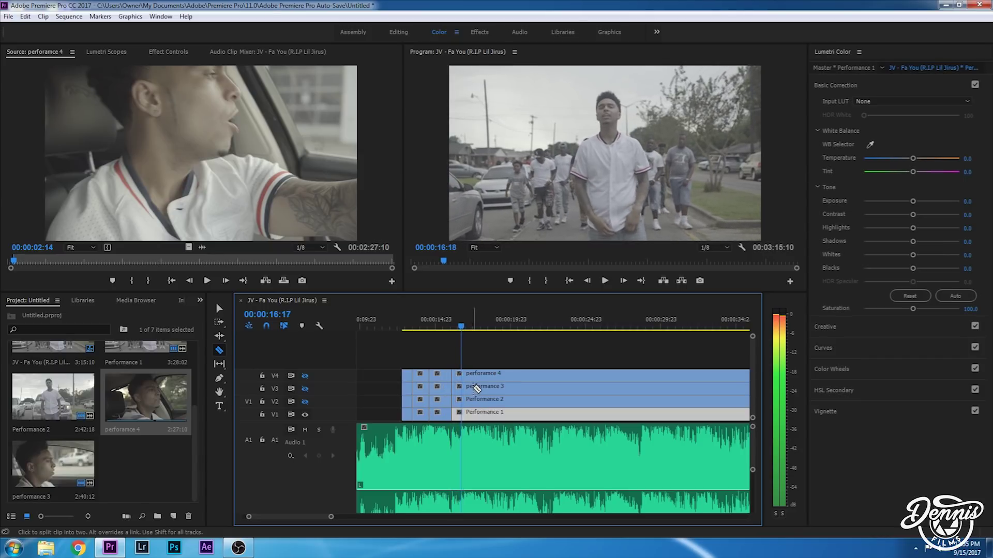
key(Left)
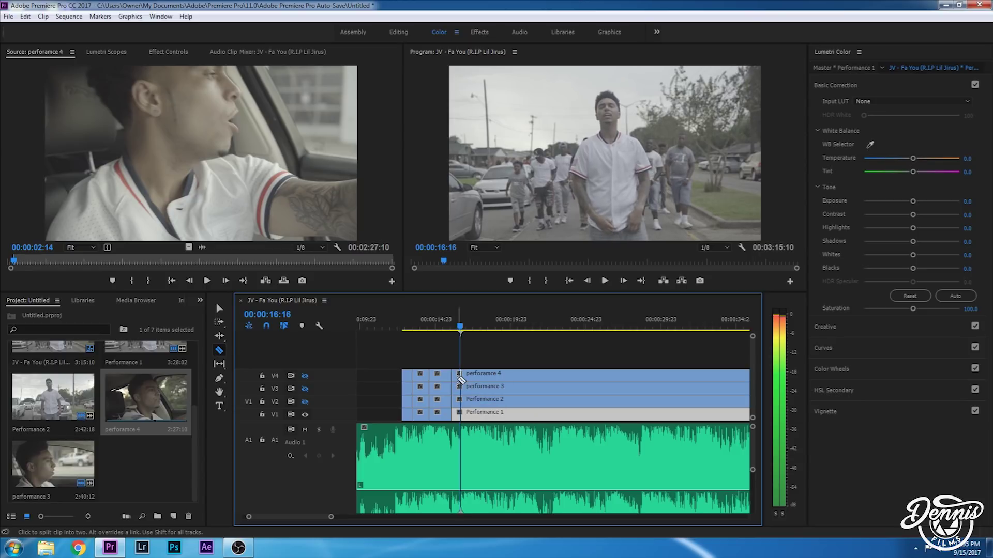
key(Right)
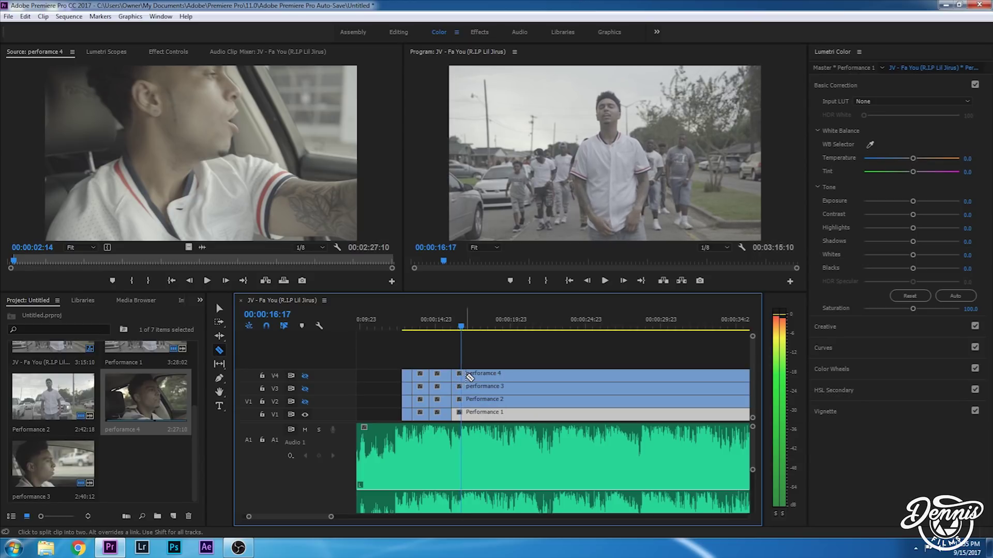
shift+click(469, 377)
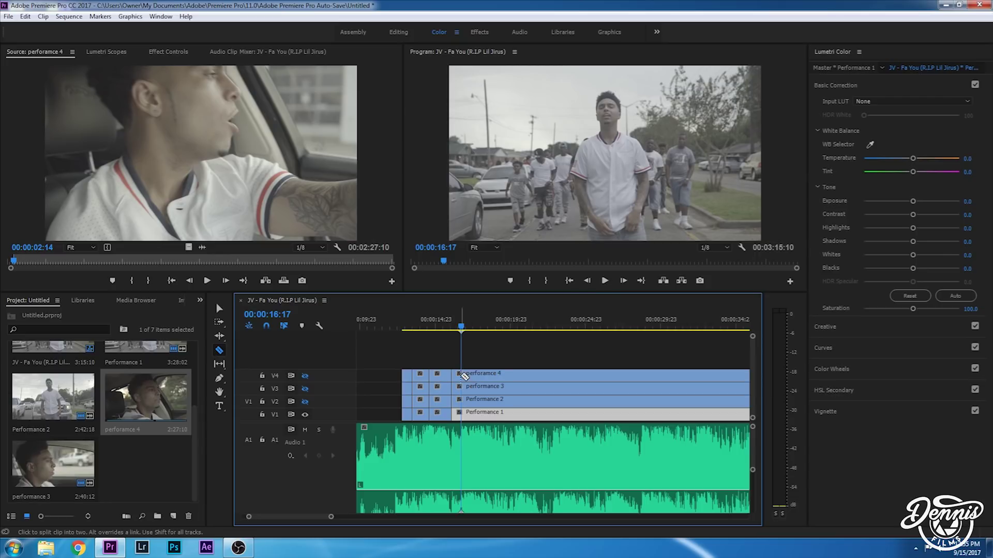
click(465, 387)
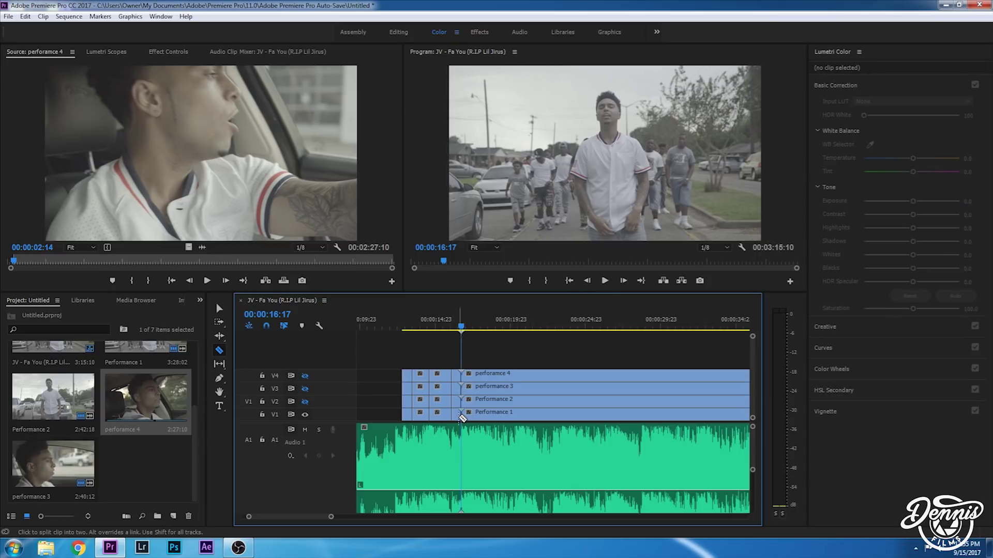
Replay from 00:00:17:07 and cut performance 4, performance 3 and Performance 1 on the next beat
key(space)
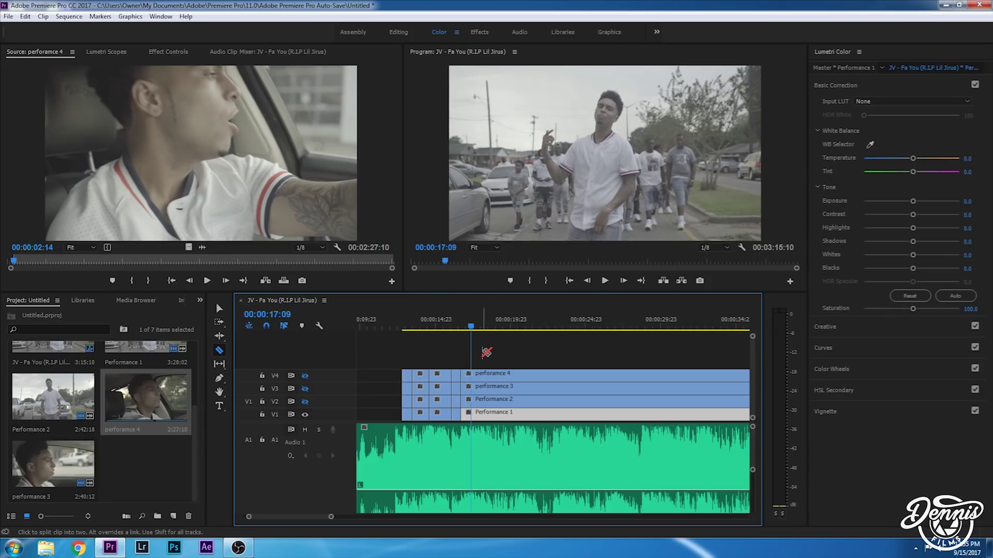
key(space)
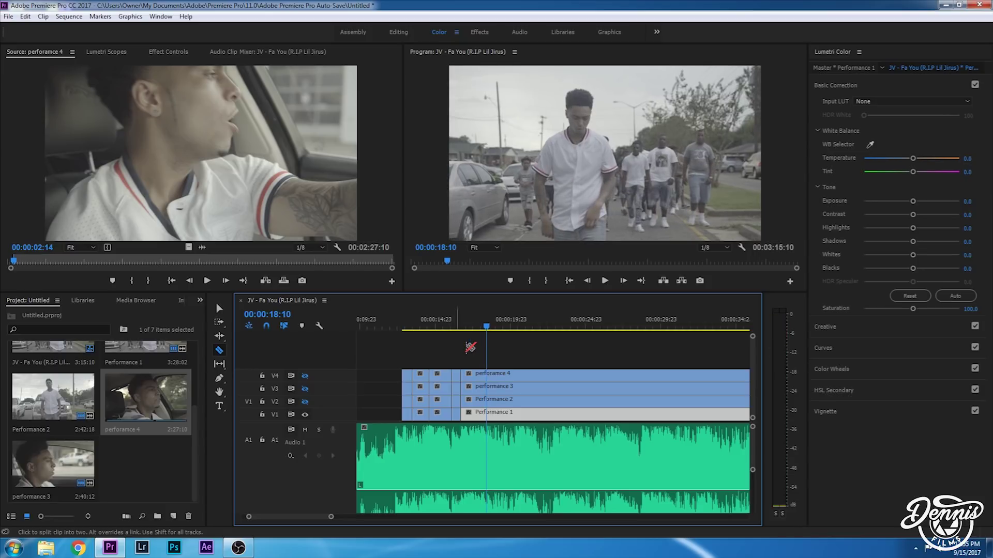
click(470, 323)
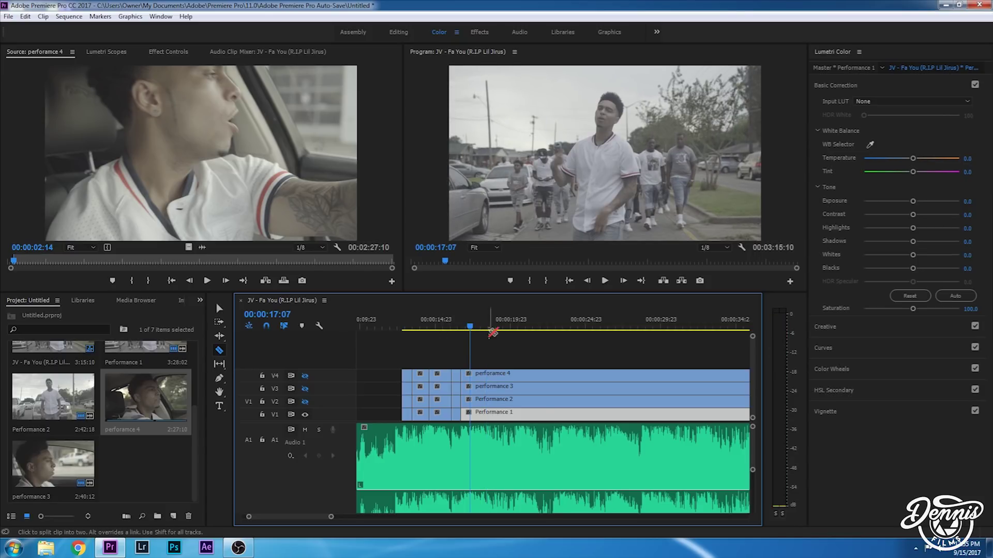
key(space)
key(space)
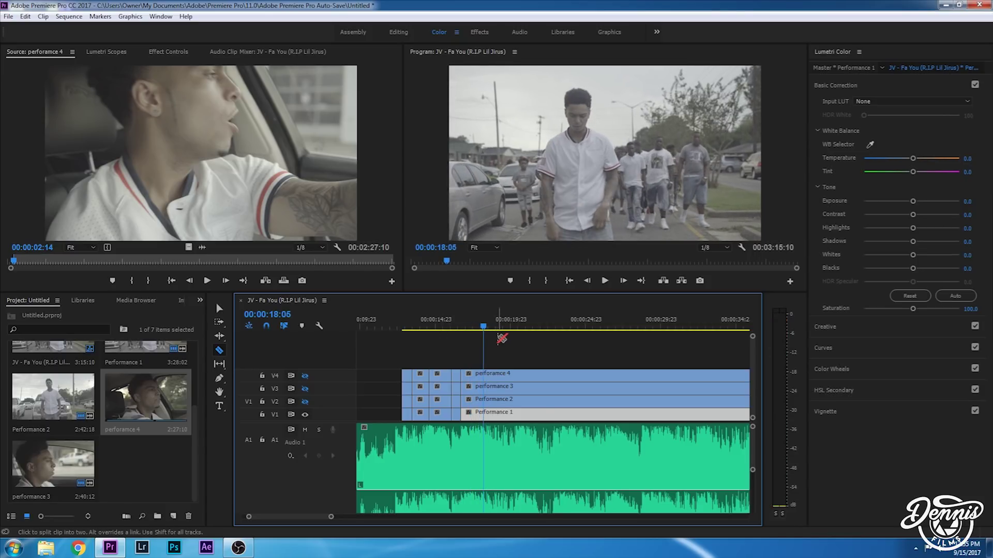
key(Left)
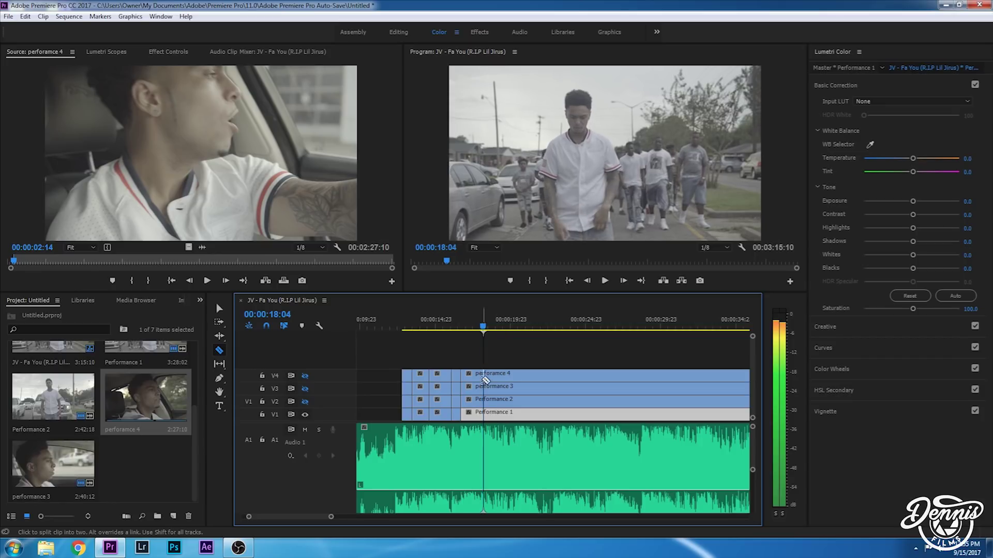
click(486, 375)
click(486, 388)
click(486, 414)
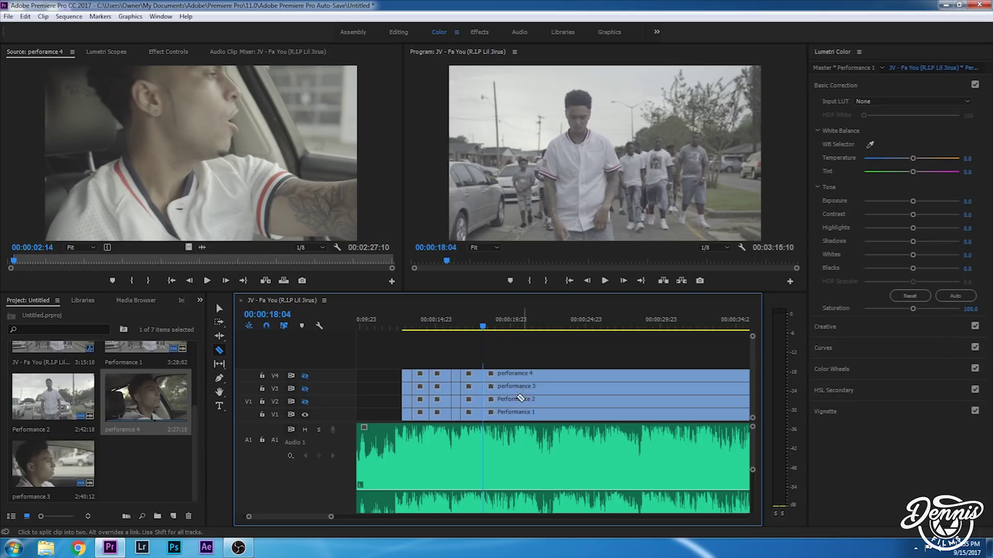
Cut all four performance clips on the following beat
key(space)
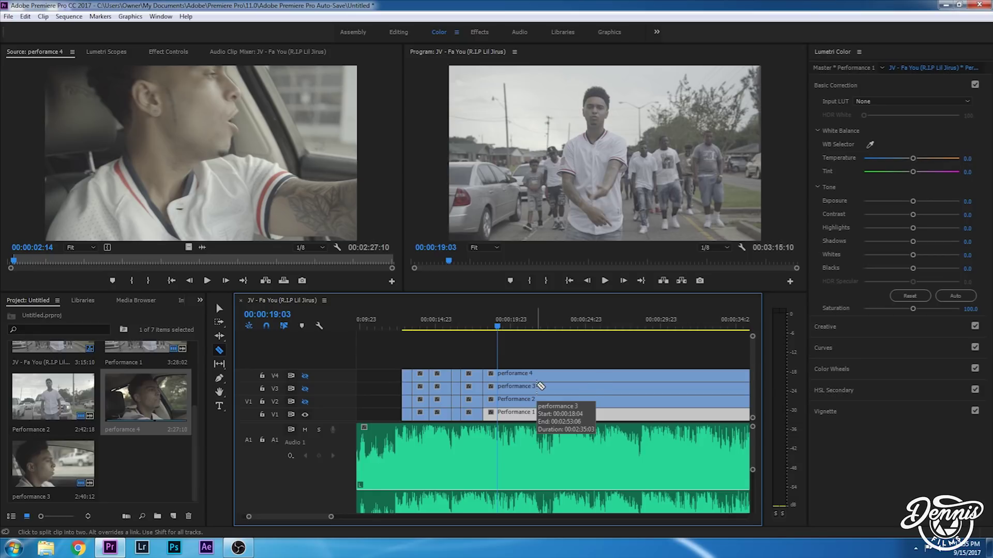
key(Left)
click(497, 375)
click(497, 388)
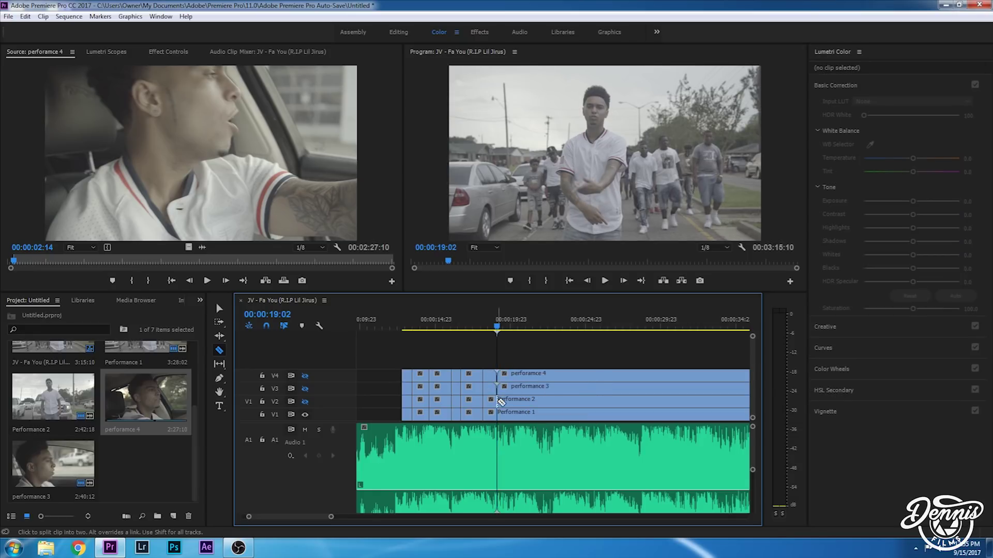
click(497, 401)
click(497, 414)
Cut the lower performance clips on the beat at 00:00:20:15
key(space)
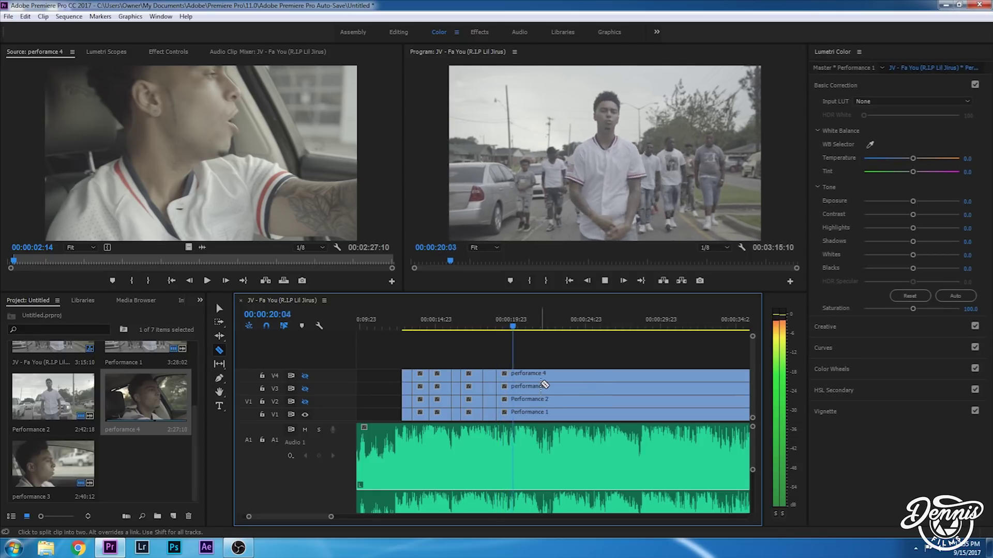
key(space)
key(Left)
key(Left)
key(Left)
key(Left)
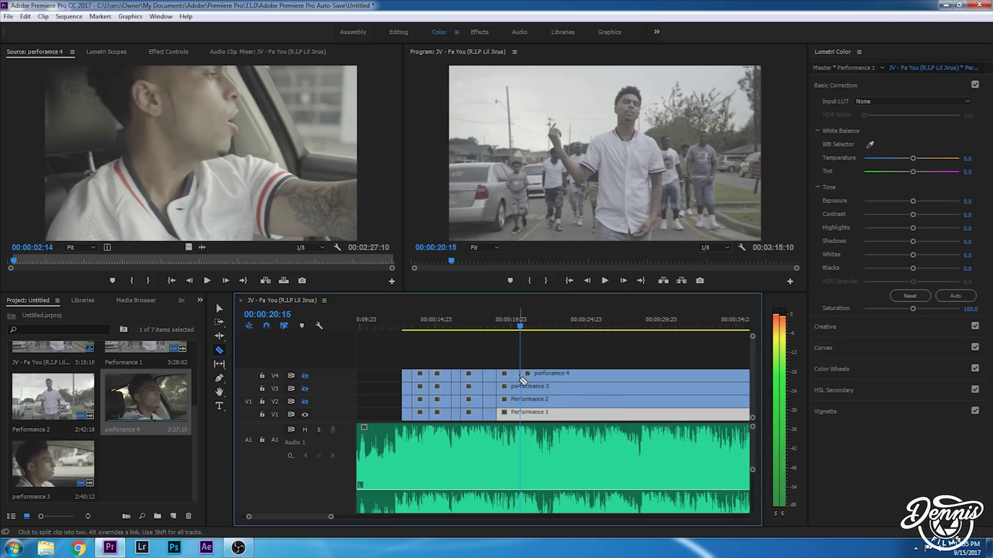
shift+click(521, 383)
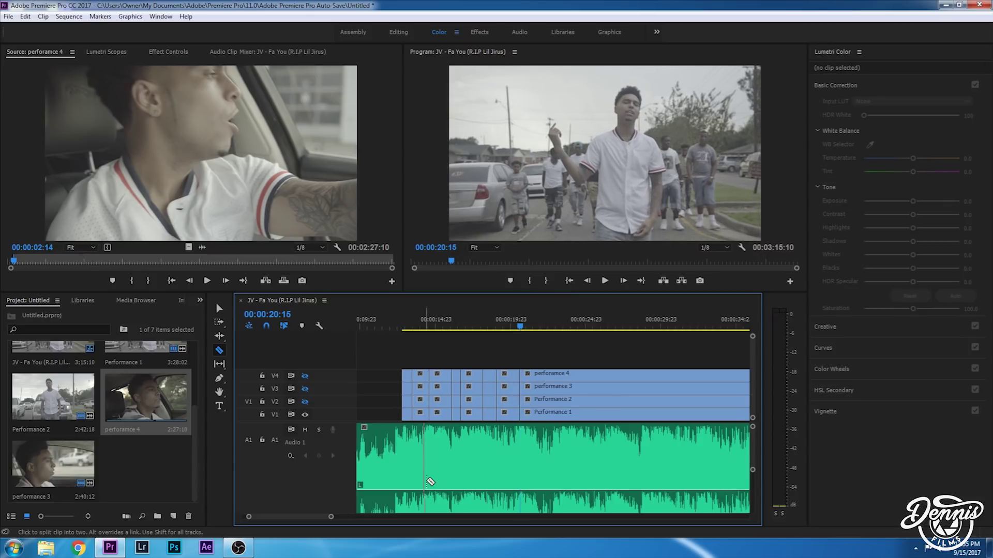
Make the V2–V4 performance tracks visible again and trim the upper clips to start later
key(v)
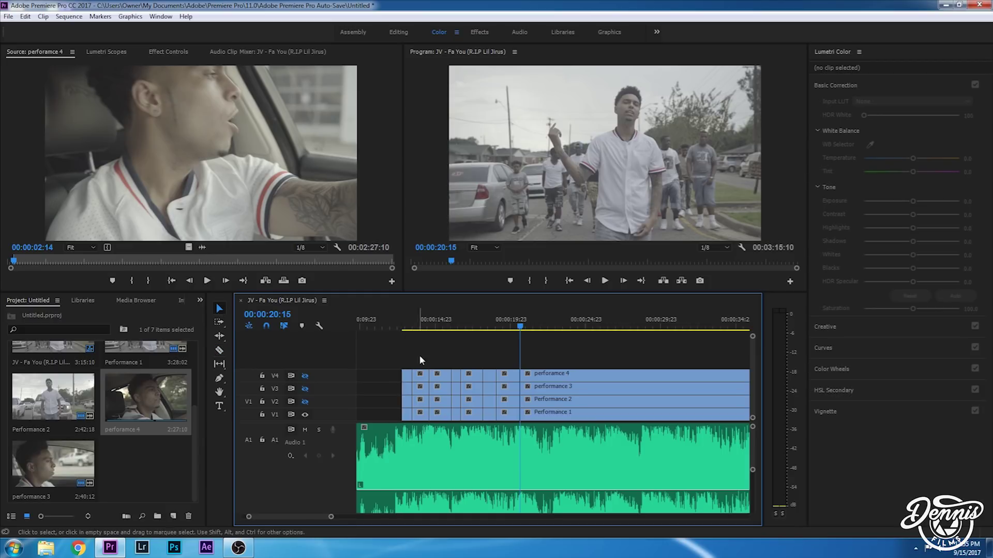
key(Up)
click(308, 377)
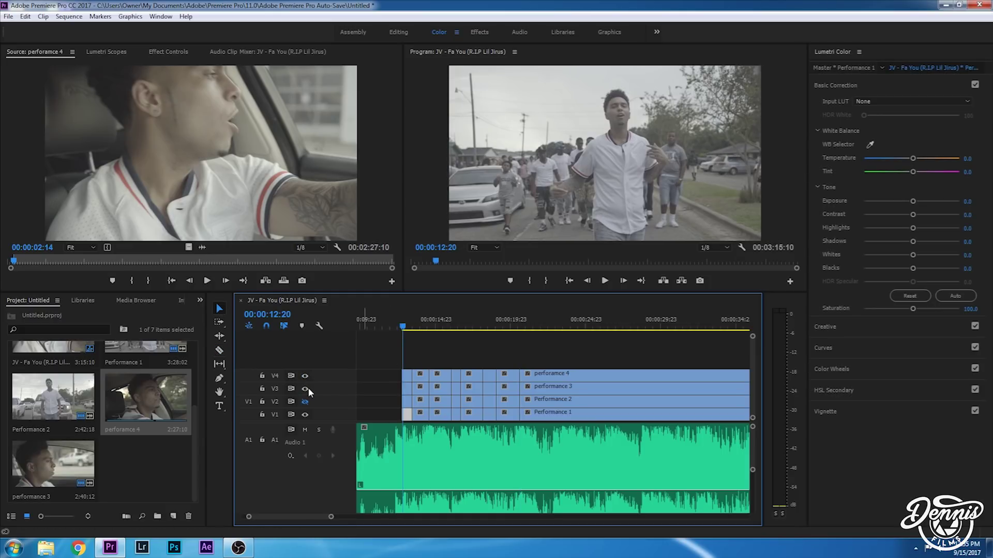
click(308, 389)
click(308, 401)
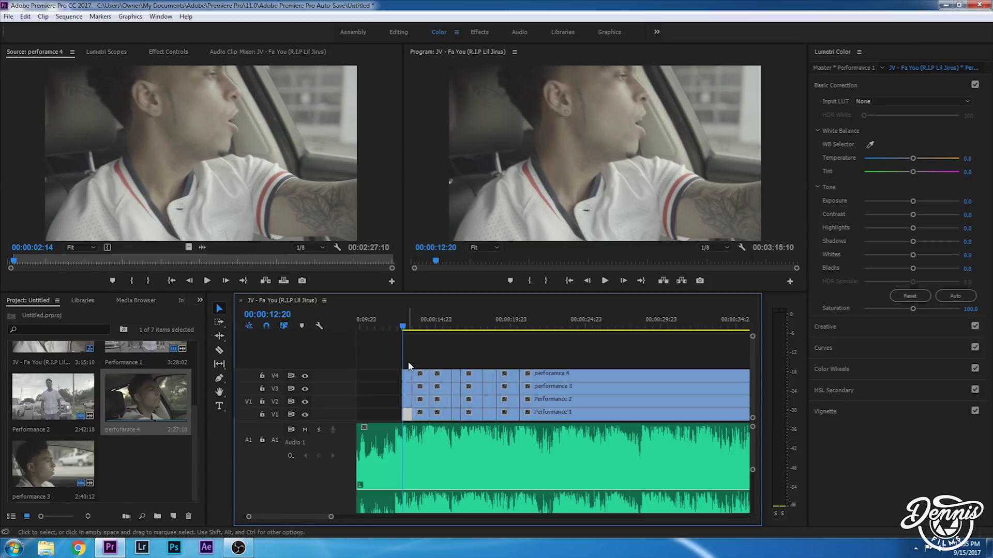
drag(409, 388, 413, 394)
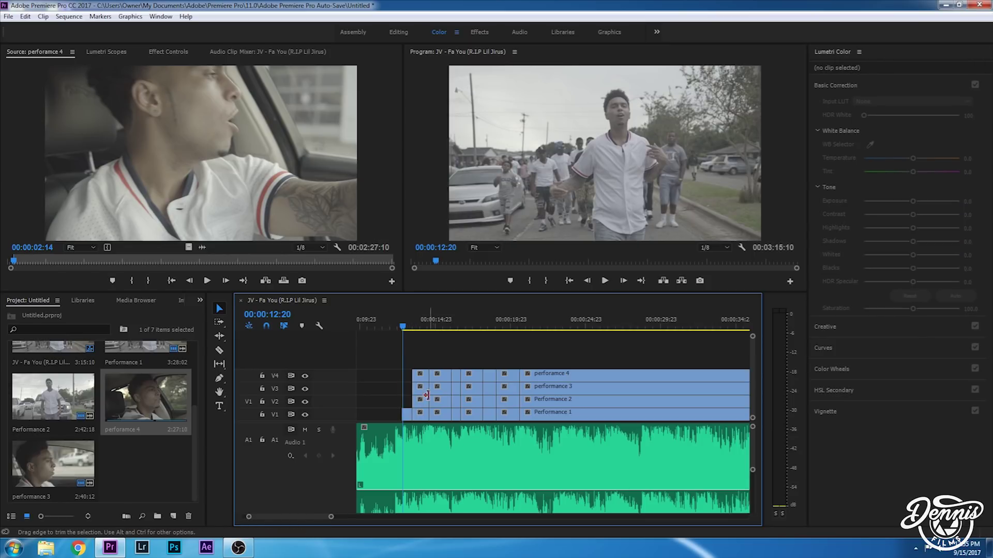
Delete the performance 4 segment in the first beat, then the performance 3 and 2 segments in the next
key(space)
key(space)
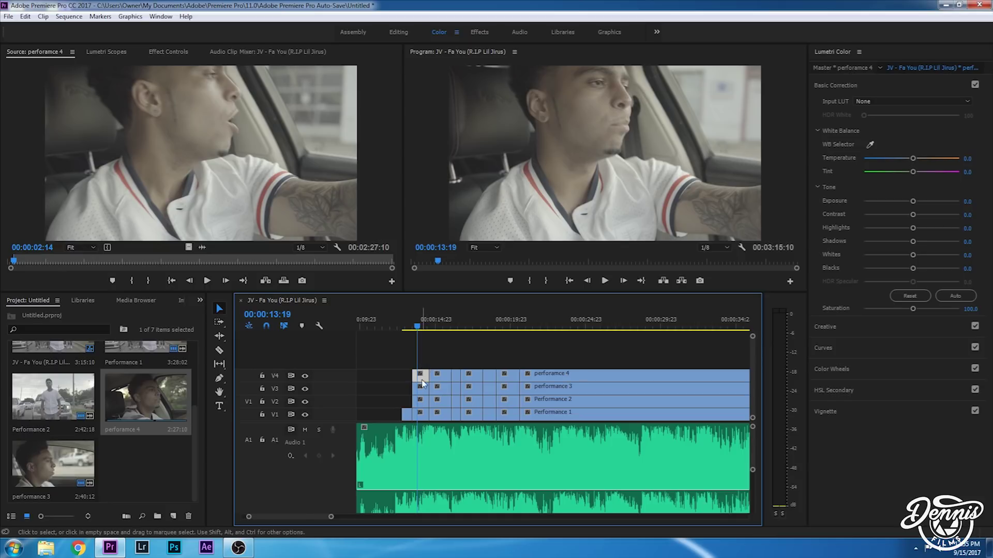
key(Delete)
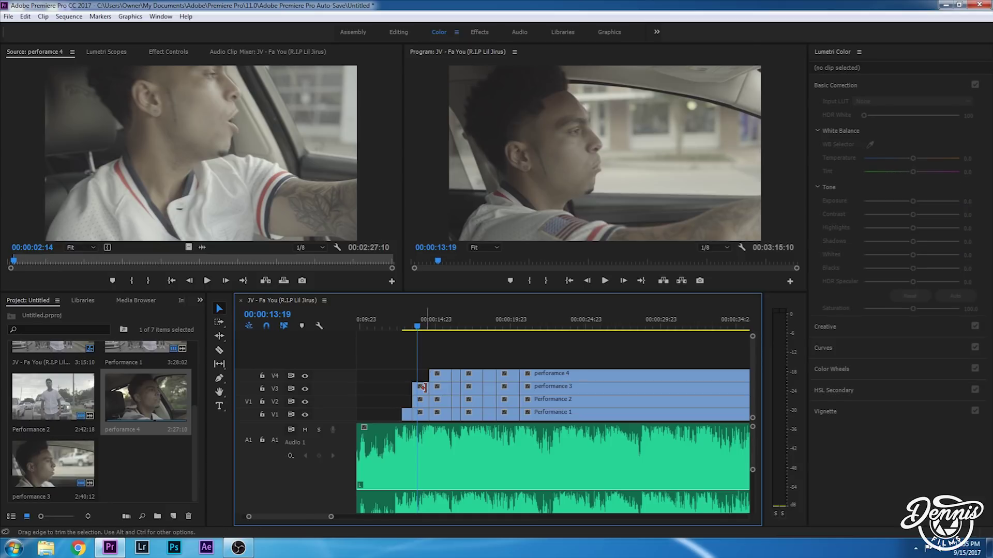
key(space)
key(space)
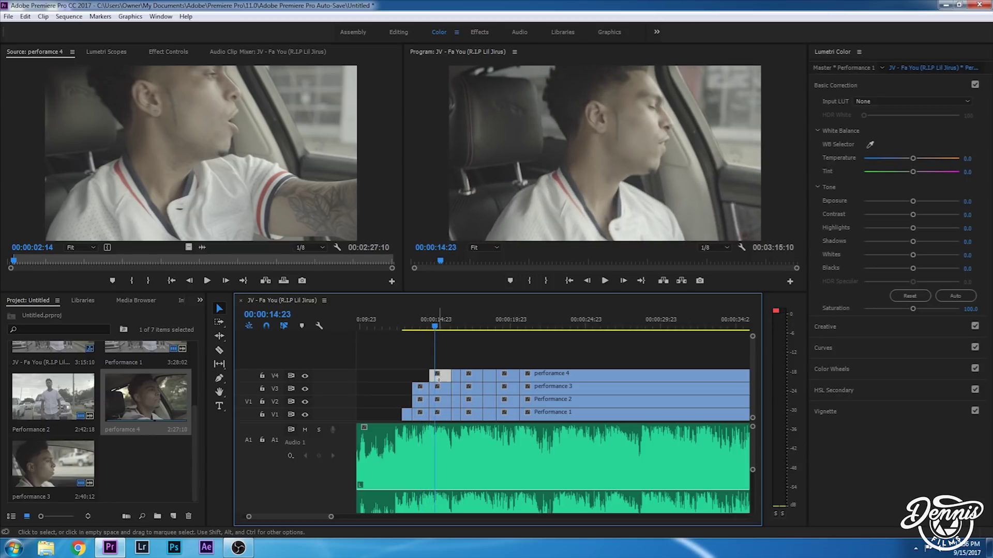
shift+click(437, 388)
shift+click(437, 403)
key(Delete)
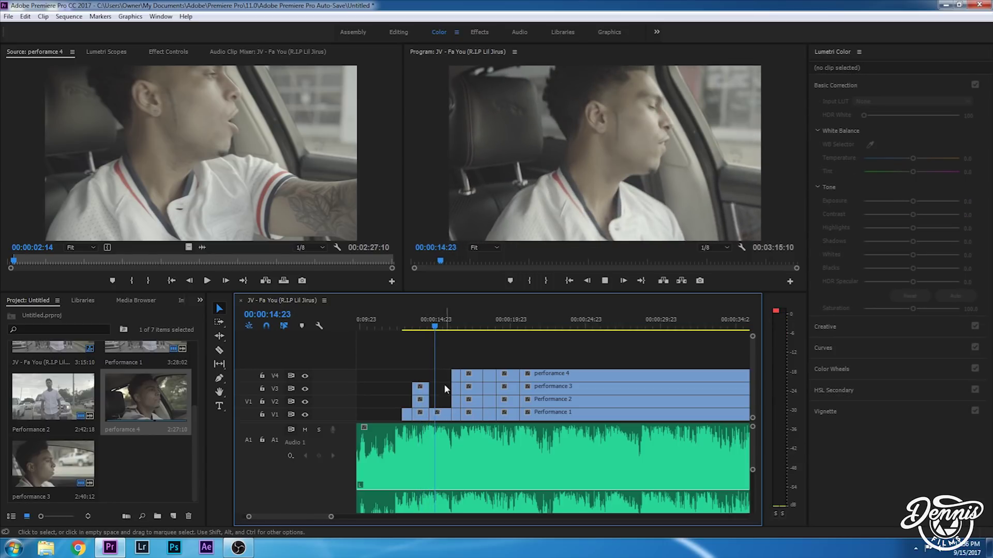
Delete the performance 4 segment in the following beat and review from 00:00:13:10 to 00:00:18:22
key(space)
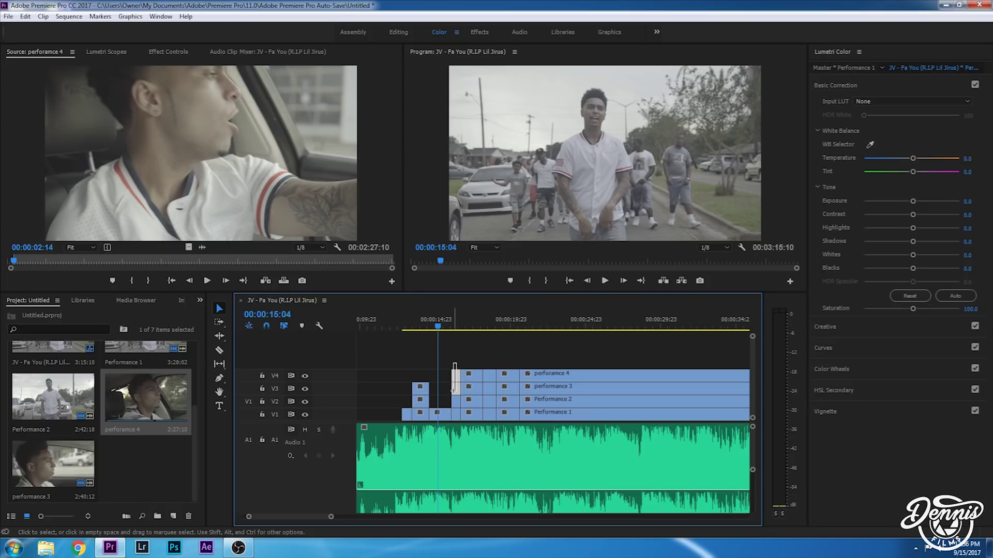
drag(454, 390, 455, 391)
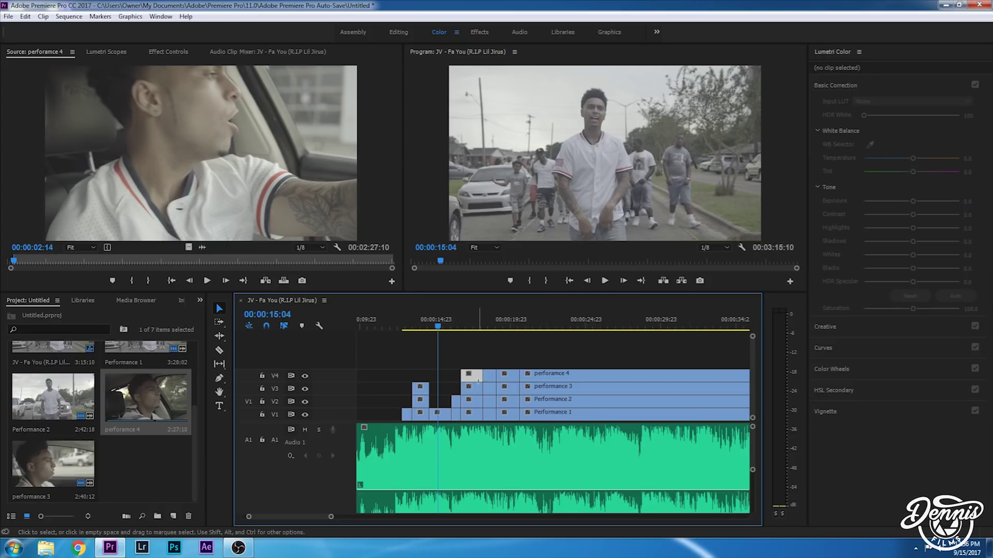
key(space)
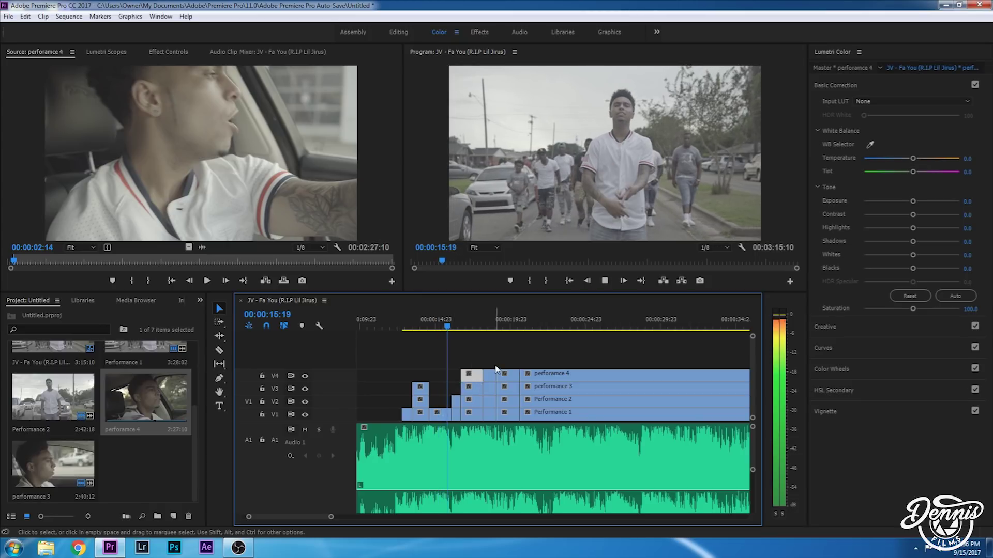
key(space)
key(Delete)
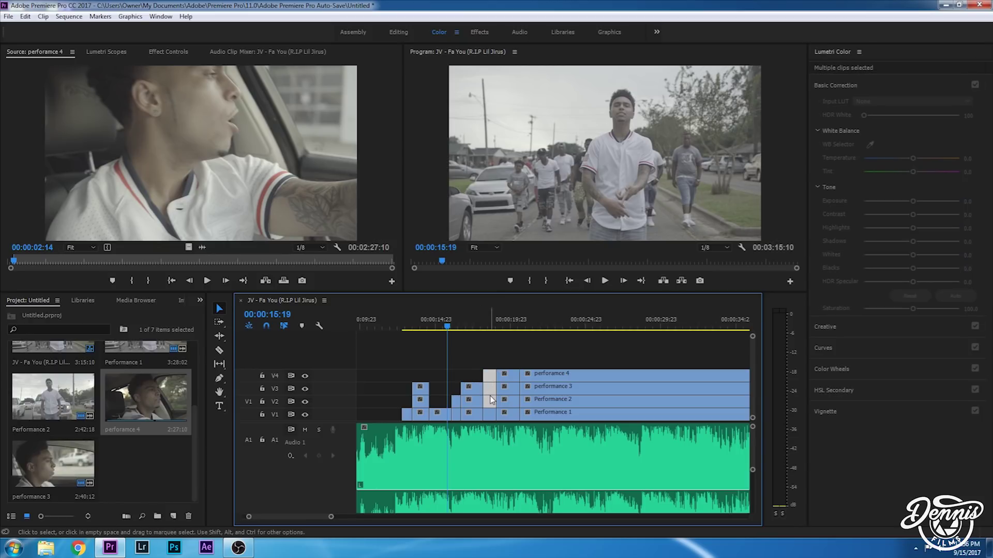
click(413, 322)
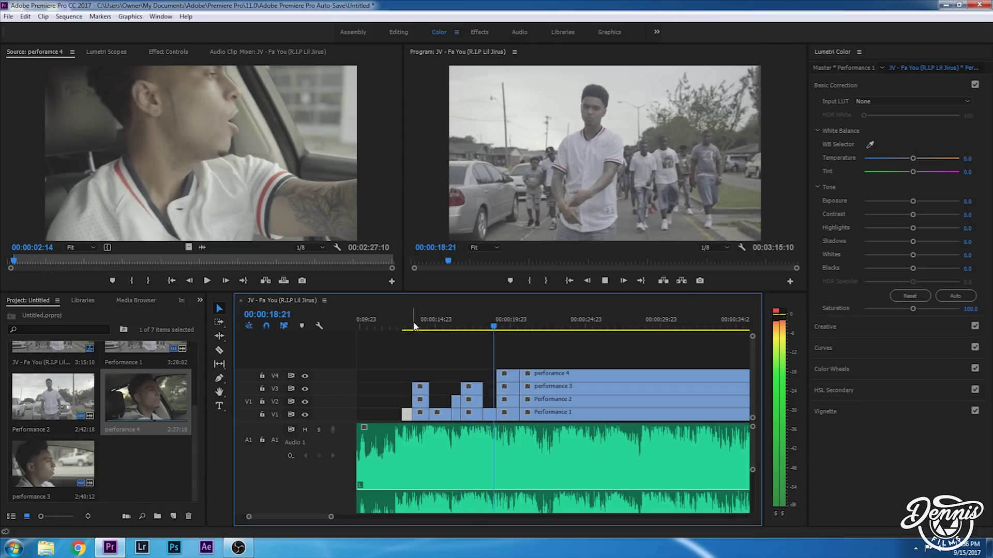
key(space)
Delete the small performance 3 and 2 segments, extend Performance 2 to fill the gap, and review from 00:00:15:17
key(Delete)
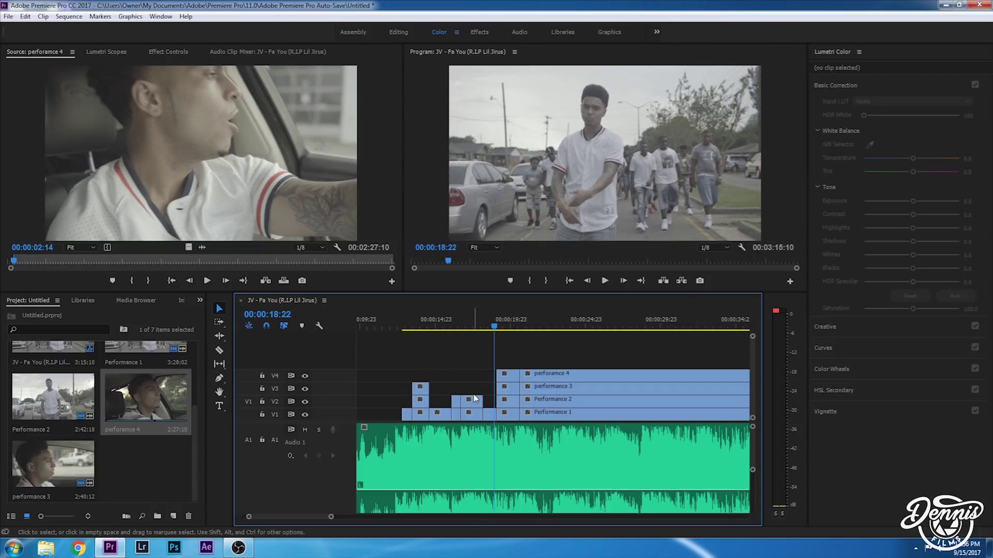
click(476, 401)
key(Delete)
drag(497, 402, 483, 401)
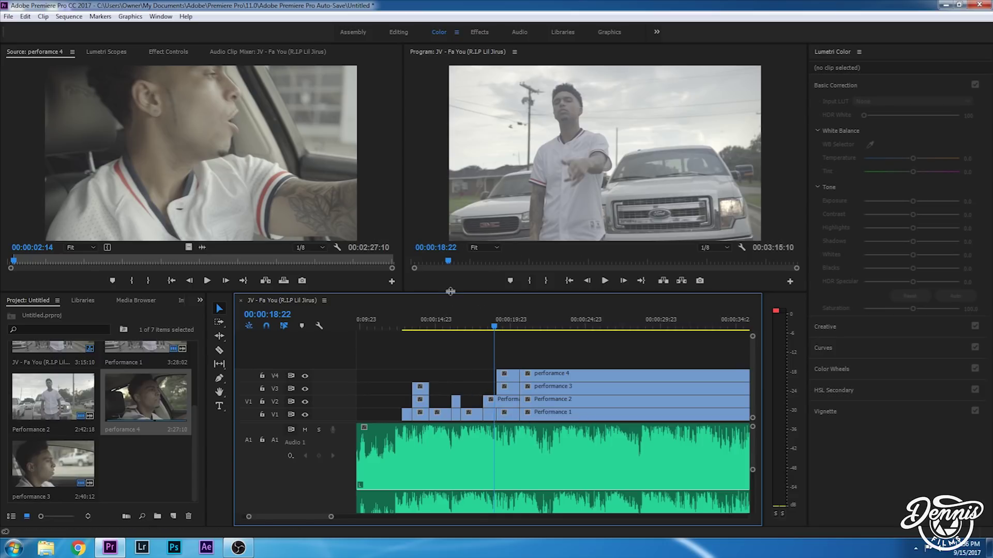
click(448, 321)
key(space)
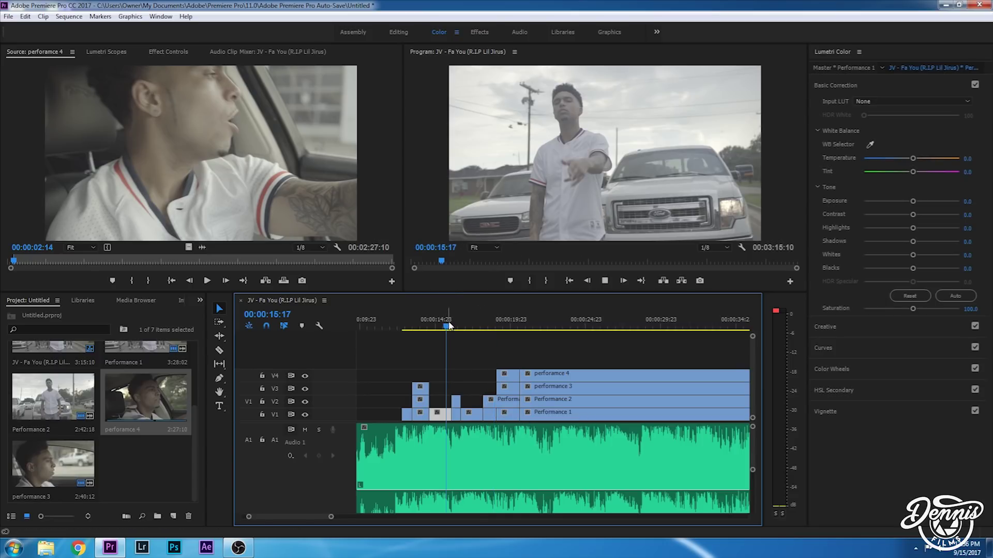
key(space)
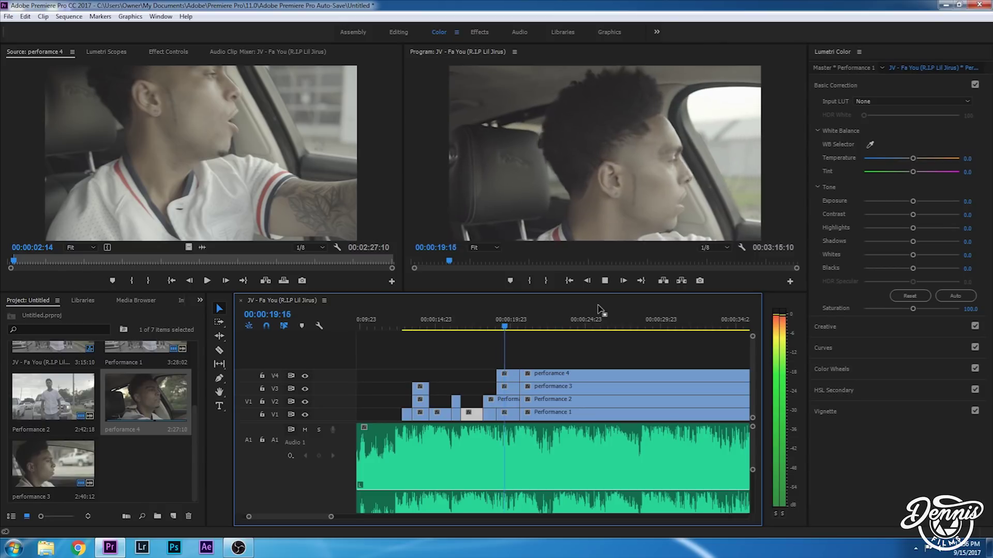
key(space)
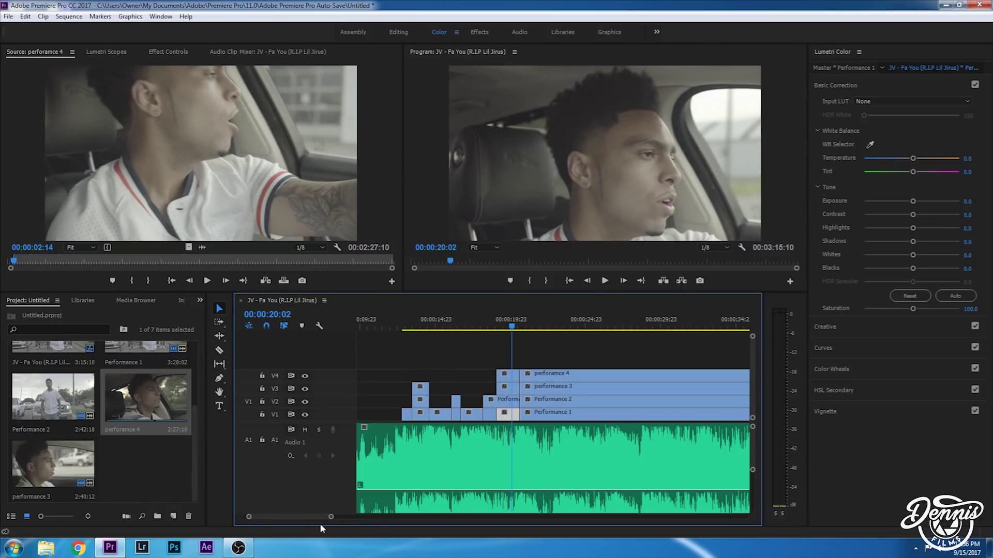
Zoom in, delete the short performance 4 piece on V4 at 00:00:14:05, then zoom back out
drag(331, 516, 484, 513)
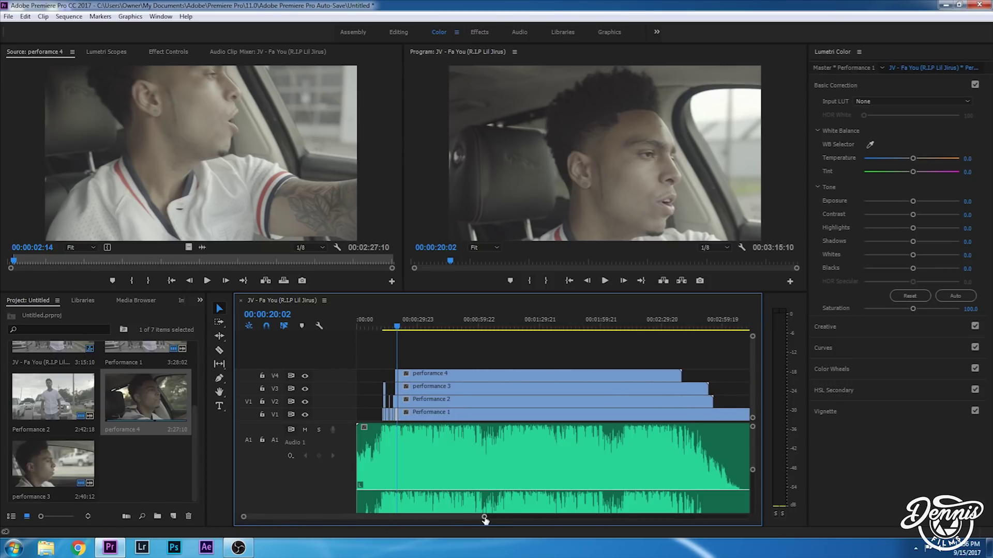
drag(482, 520, 388, 524)
key(minus)
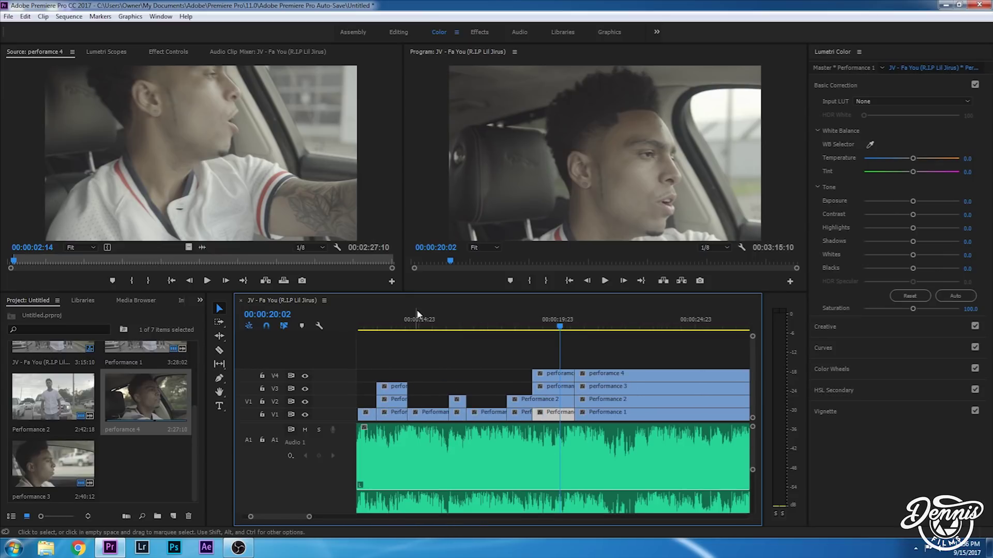
click(397, 324)
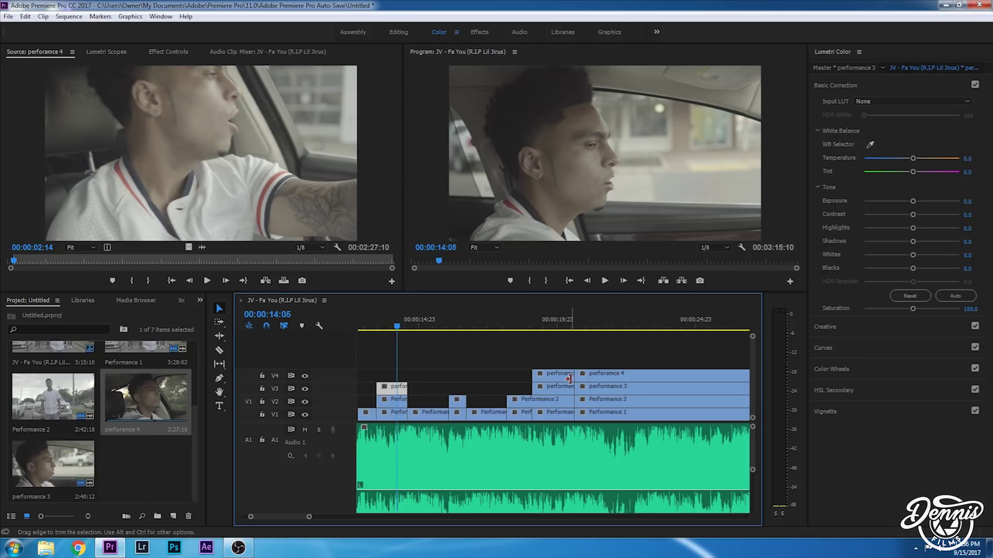
click(560, 376)
key(Delete)
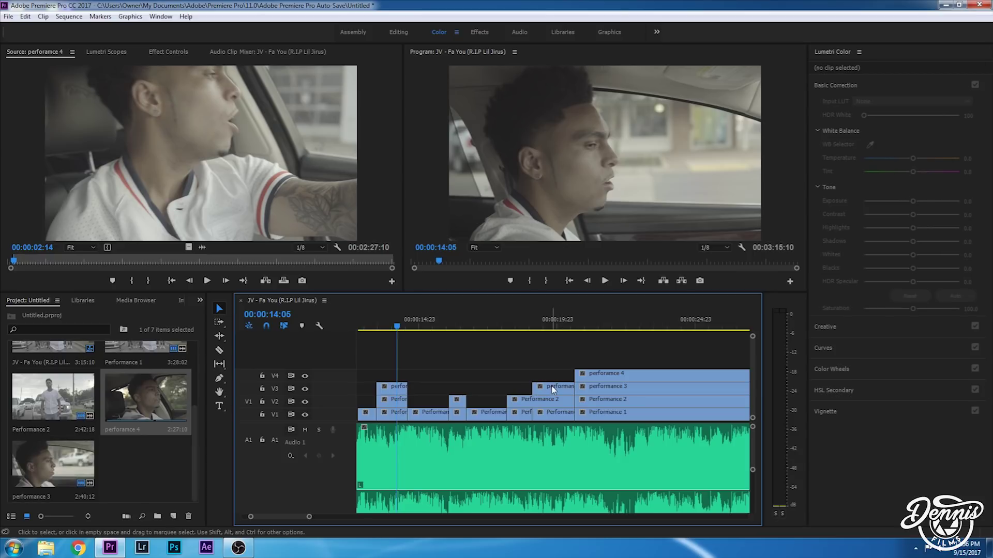
drag(308, 516, 351, 519)
Open the JV bin and preview C0002.MP4's quad-bike footage from about 18 seconds in
scroll(115, 419, up, 1)
scroll(114, 414, up, 1)
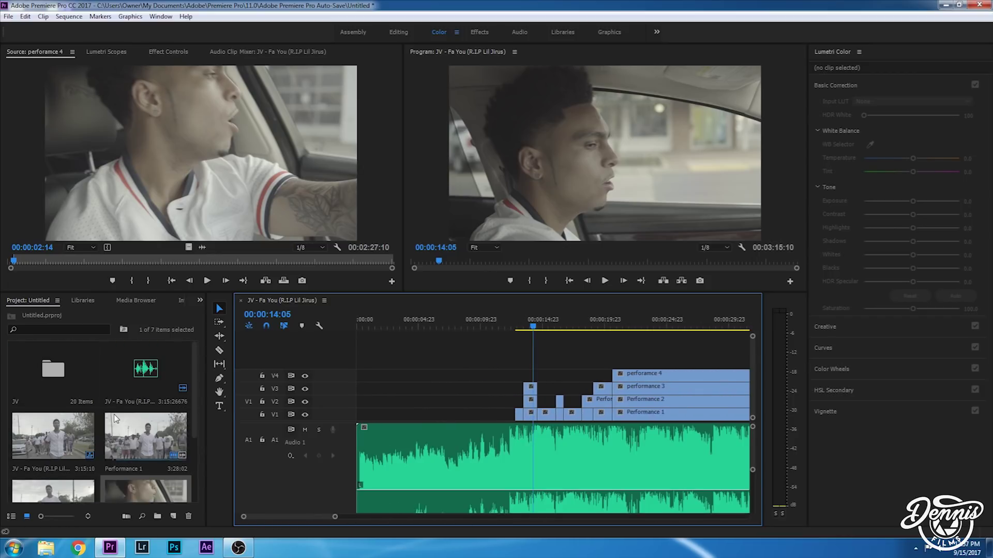
double_click(60, 379)
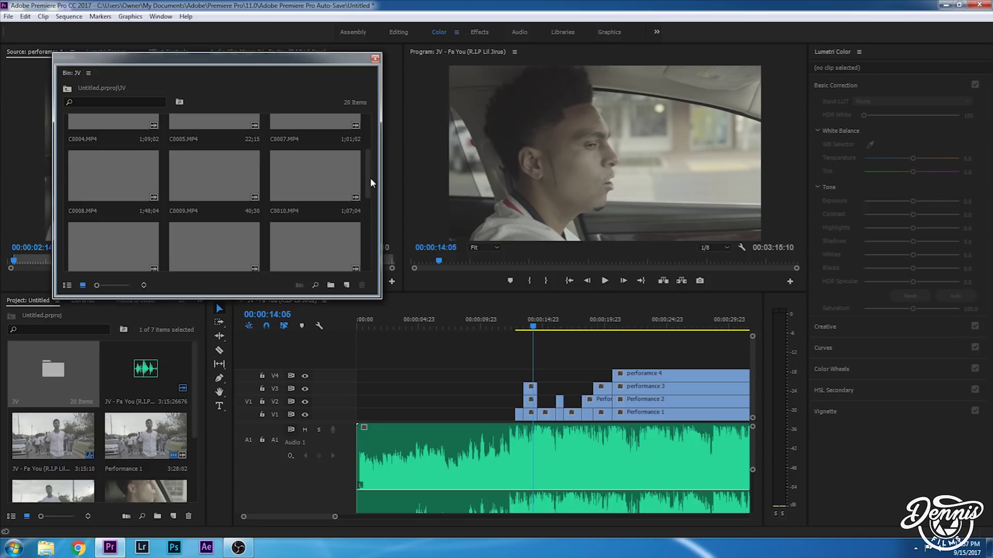
drag(367, 178, 371, 149)
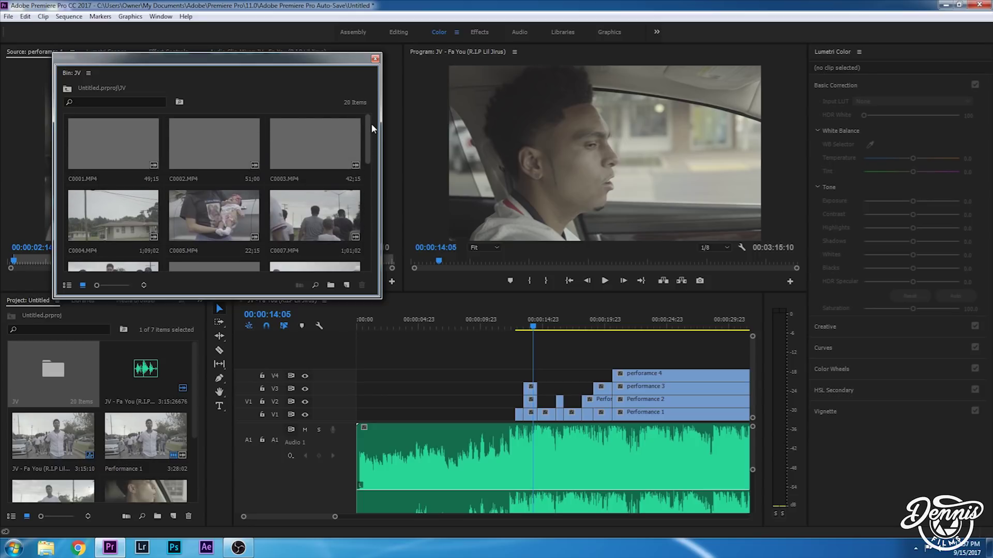
drag(372, 124, 367, 210)
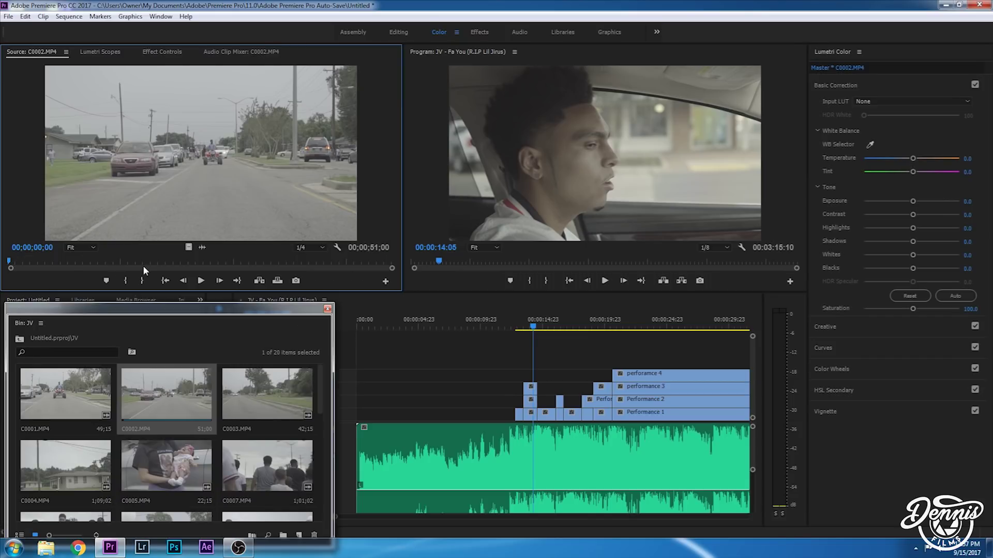
click(148, 264)
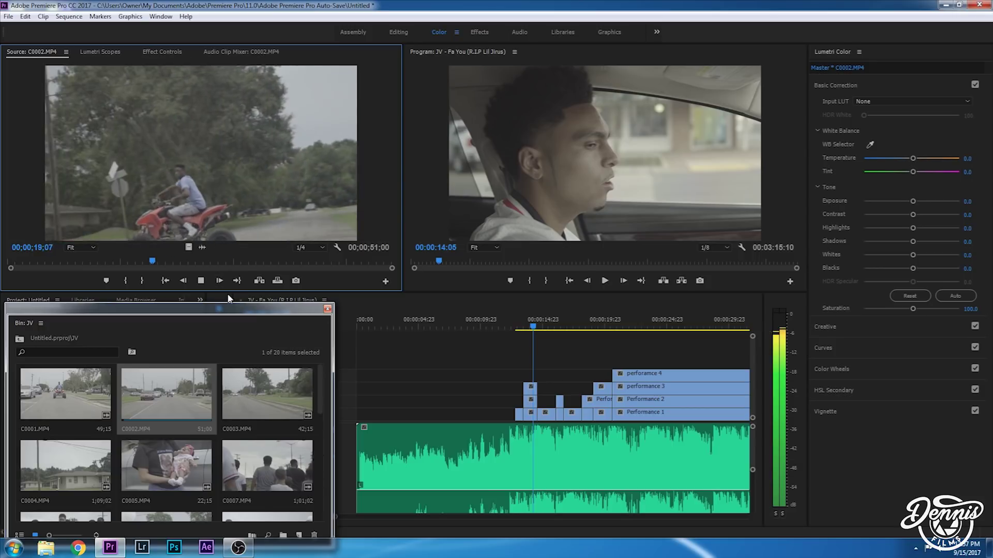
key(space)
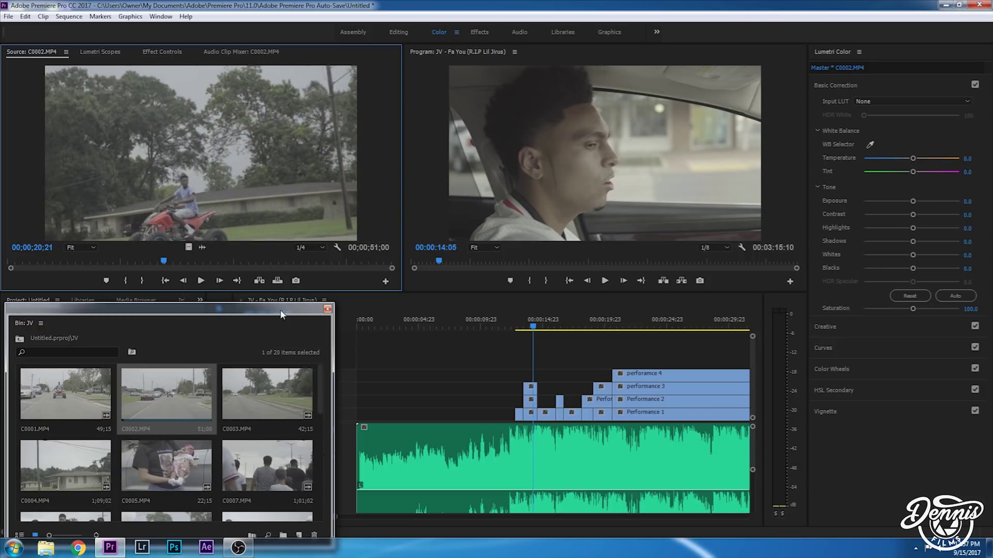
drag(281, 315, 540, 63)
Open C0002.MP4's Interpret Footage settings, then back out without making changes
right_click(420, 151)
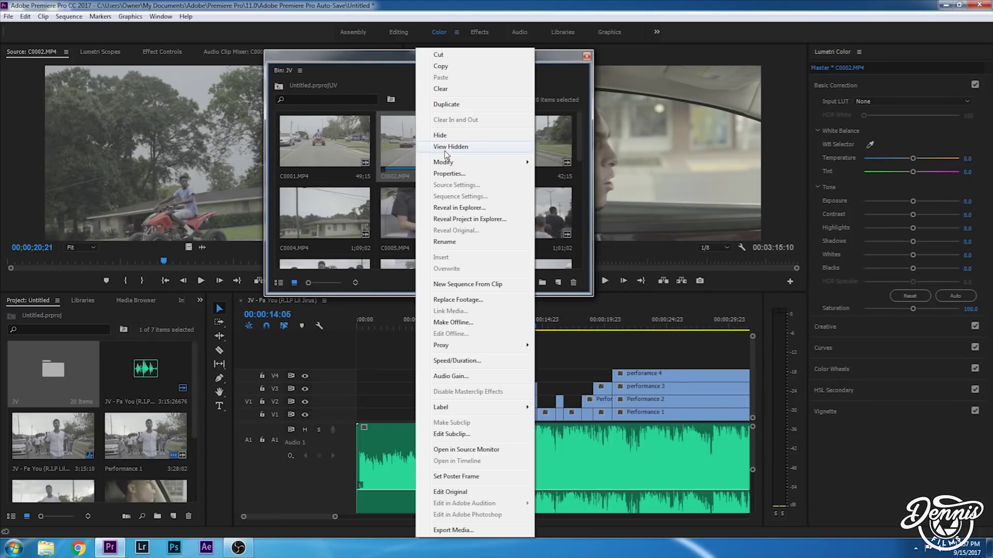
mouse_move(464, 164)
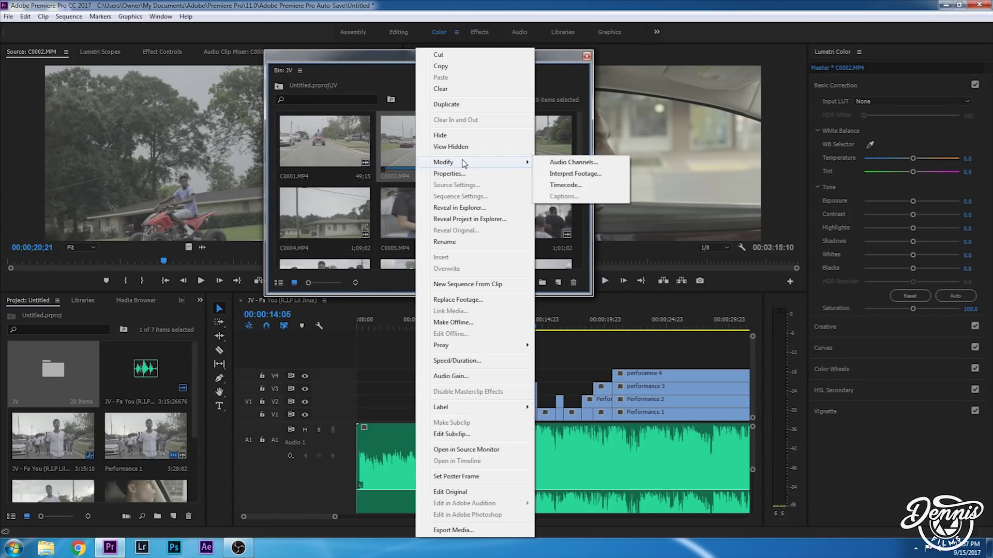
click(558, 174)
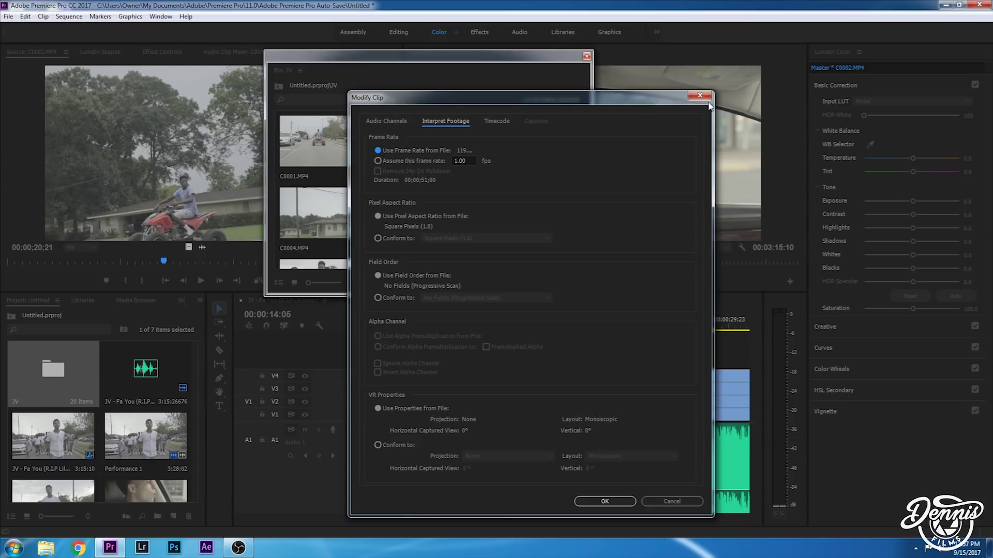
click(700, 96)
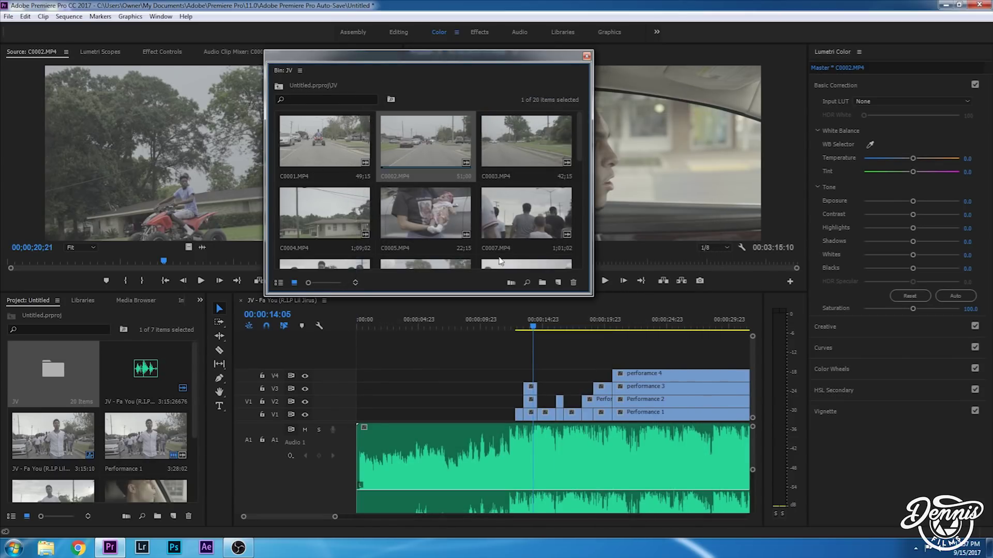
right_click(605, 403)
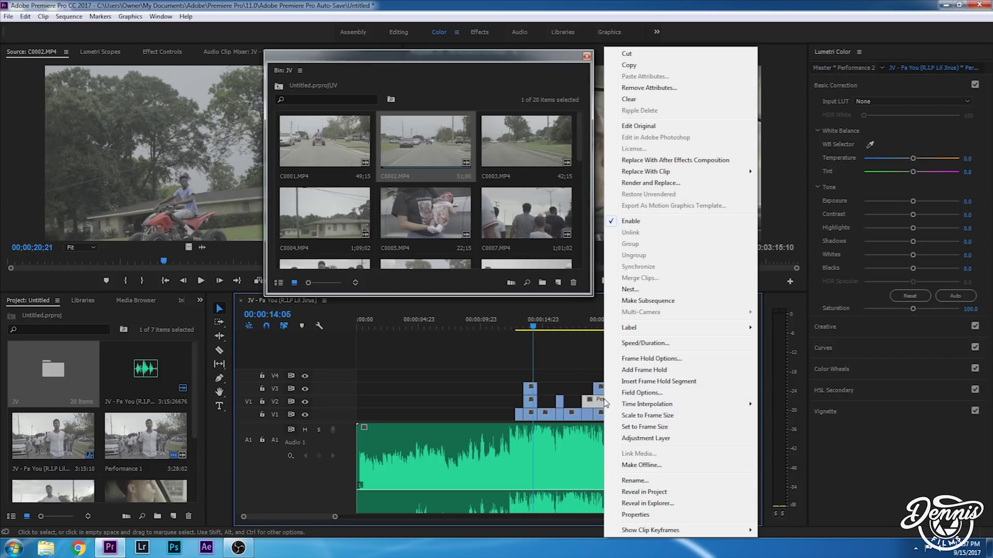
click(463, 351)
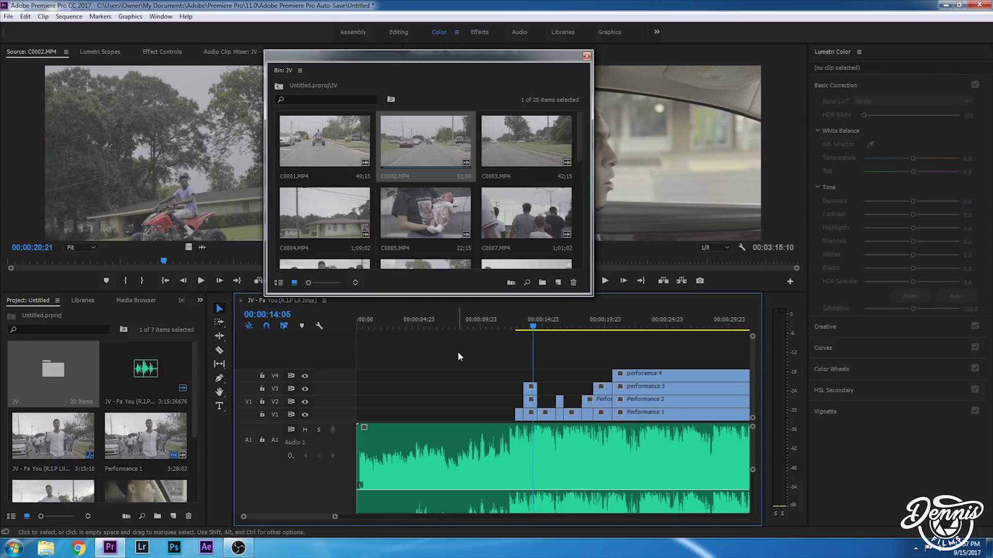
Interpret C0002.MP4 at 24 fps, preview the slowed clip, and close the JV bin
right_click(411, 148)
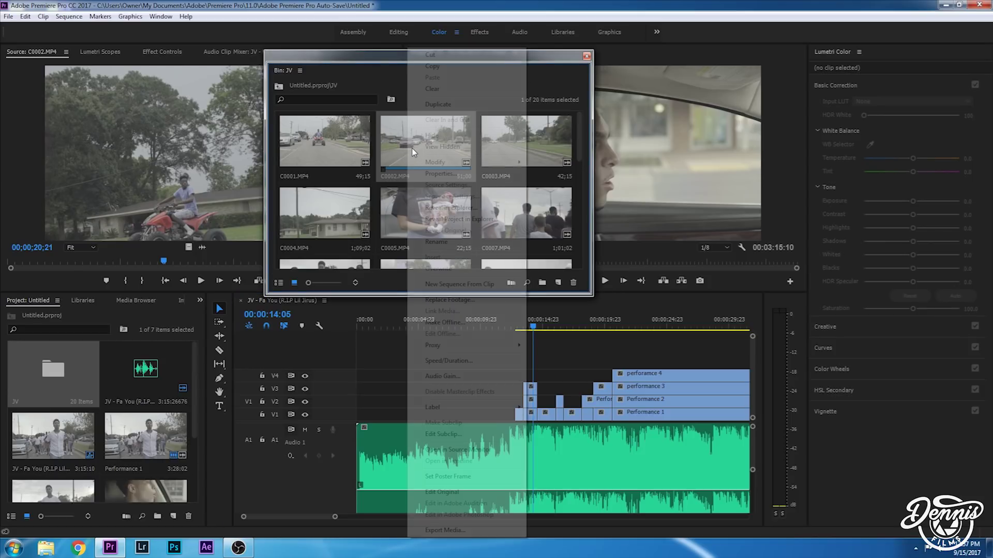
mouse_move(429, 163)
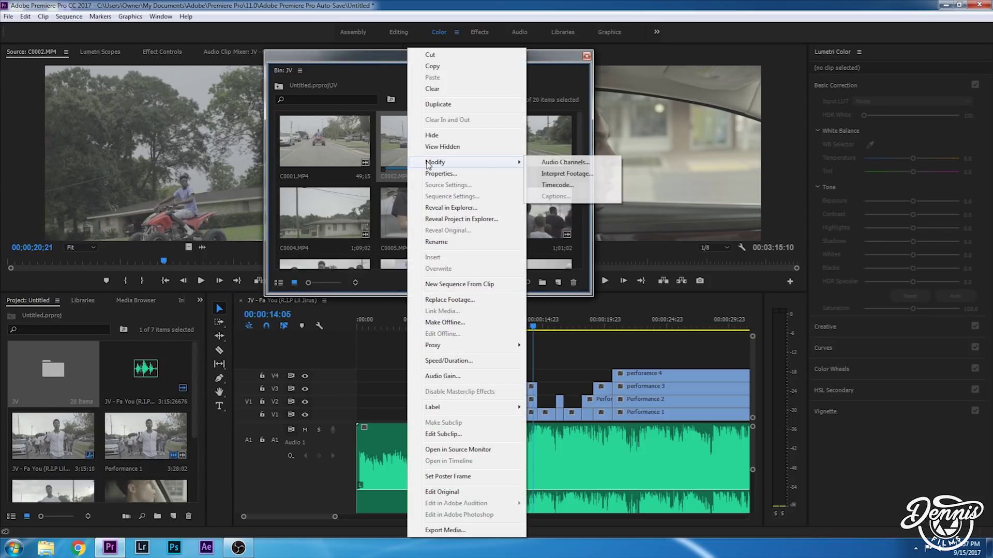
click(568, 174)
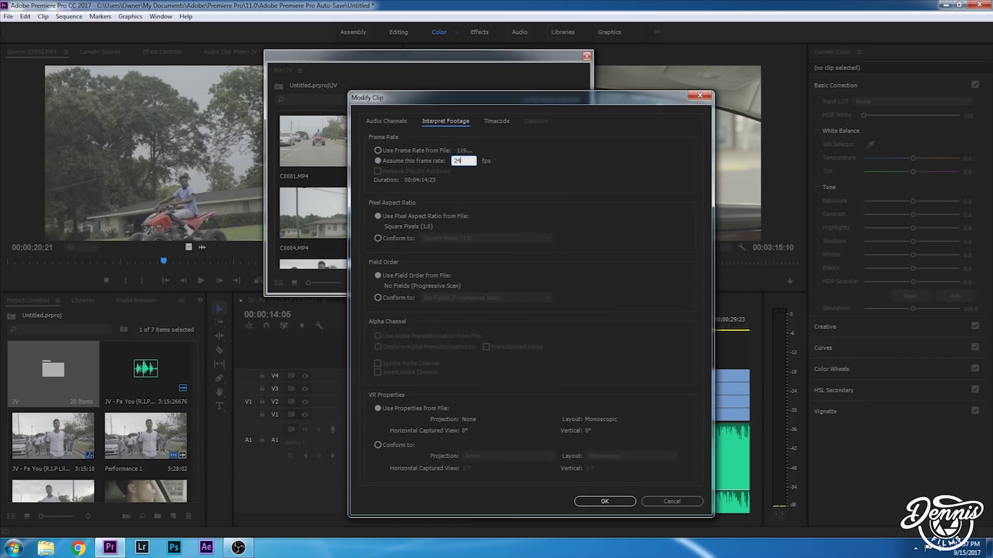
key(Return)
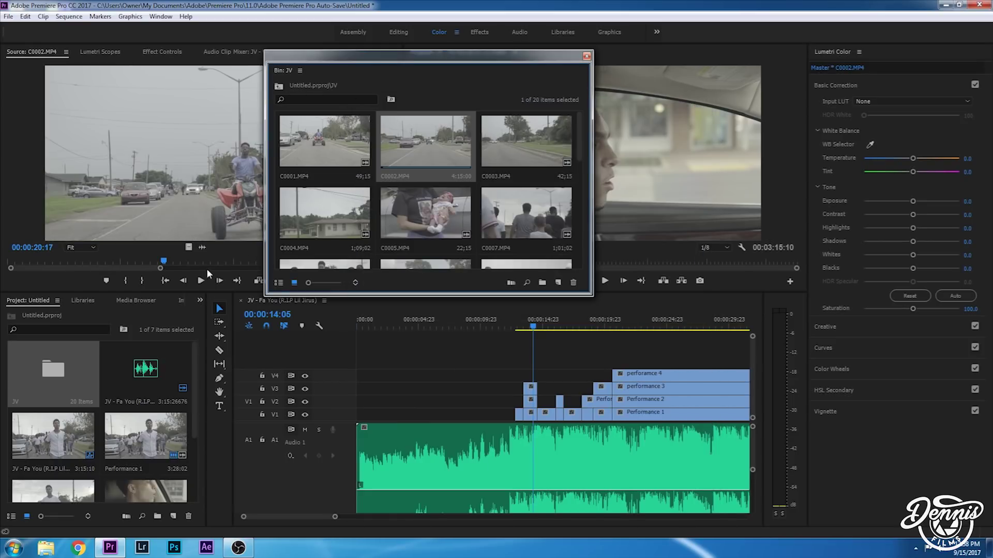
click(199, 281)
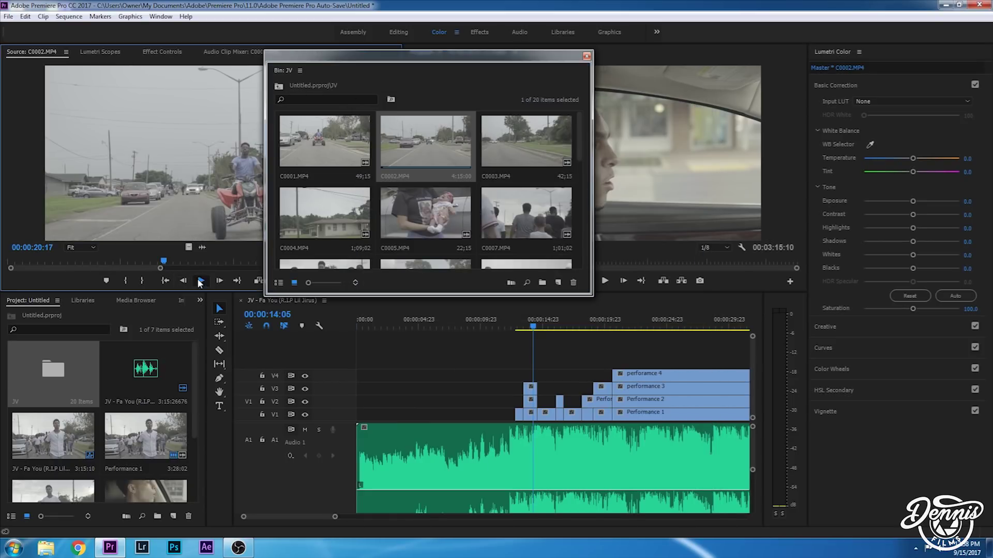
click(586, 56)
Mark a 00:00:03:20 wheelie shot in C0002.MP4 and drop it at 00:00 on V4
key(space)
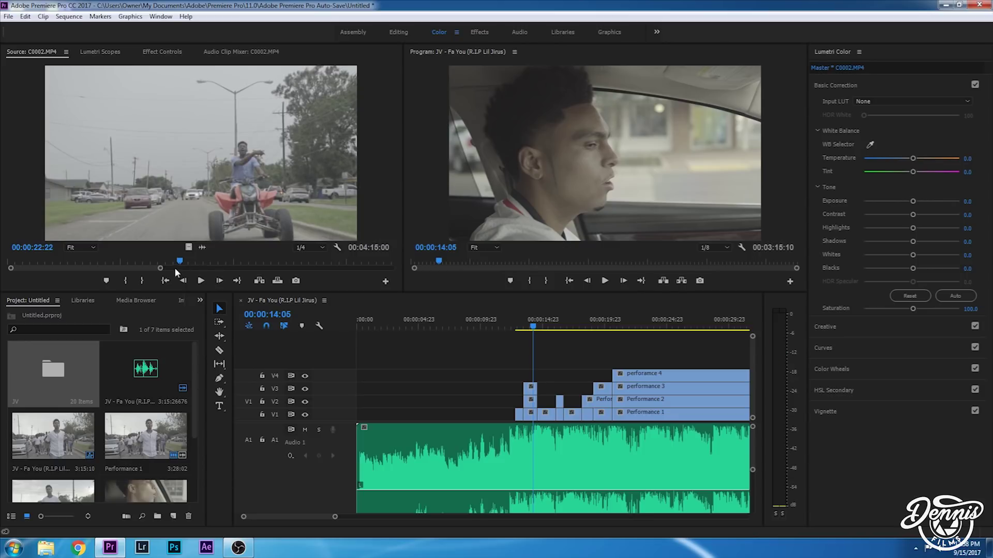
click(161, 269)
key(space)
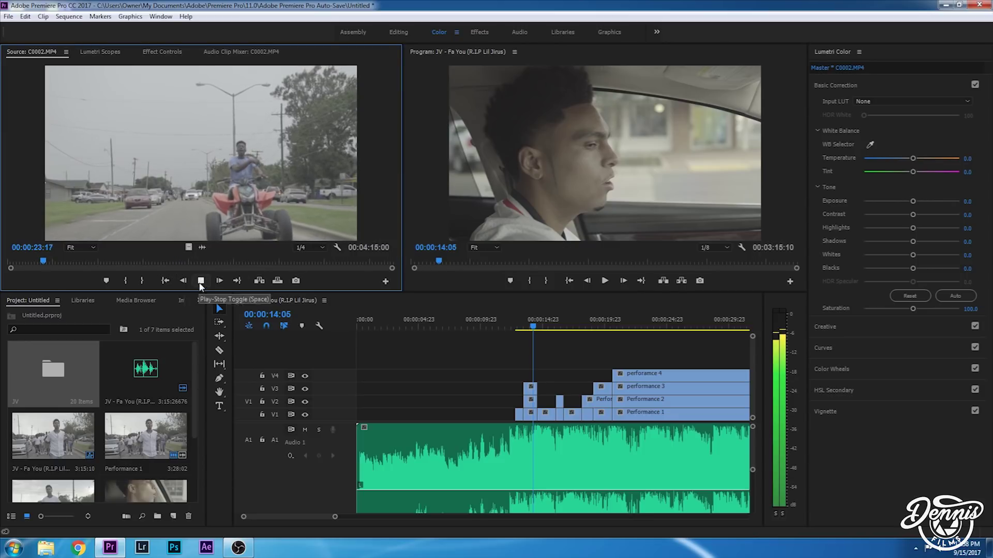
drag(146, 261, 336, 265)
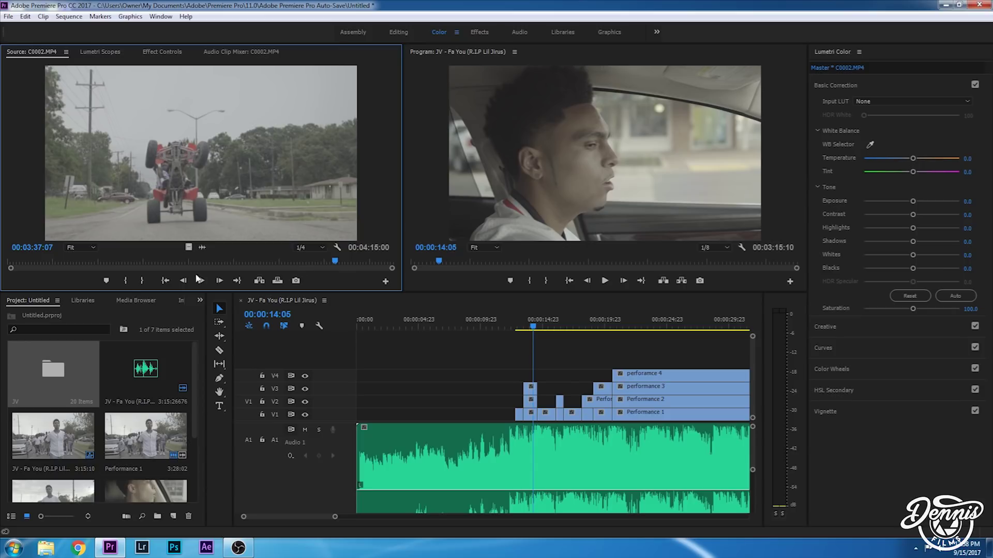
click(123, 282)
key(space)
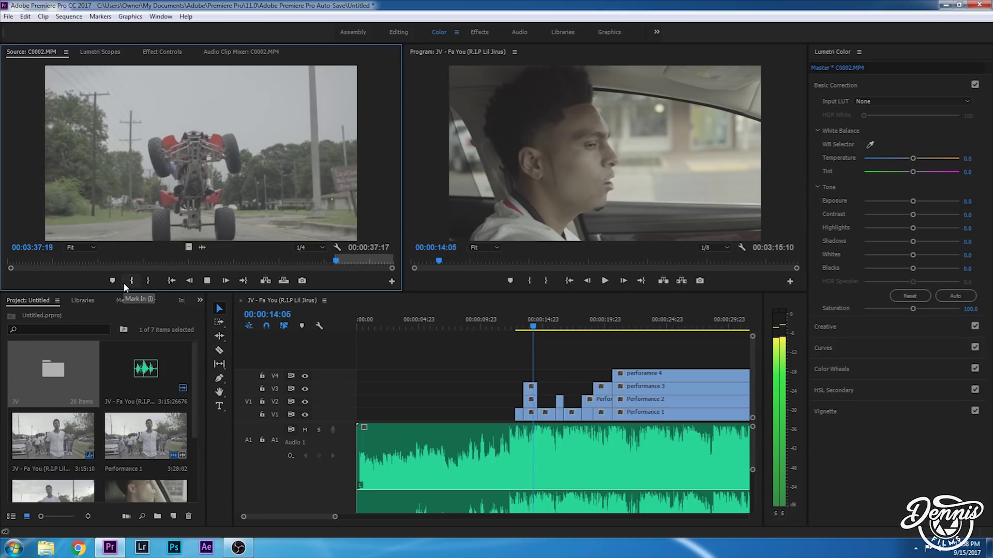
click(154, 283)
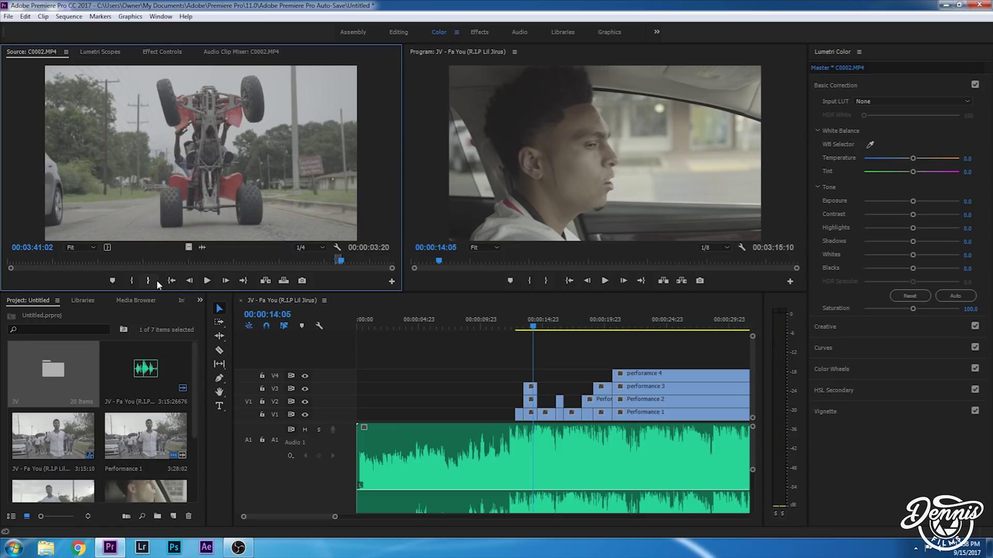
drag(306, 319, 358, 373)
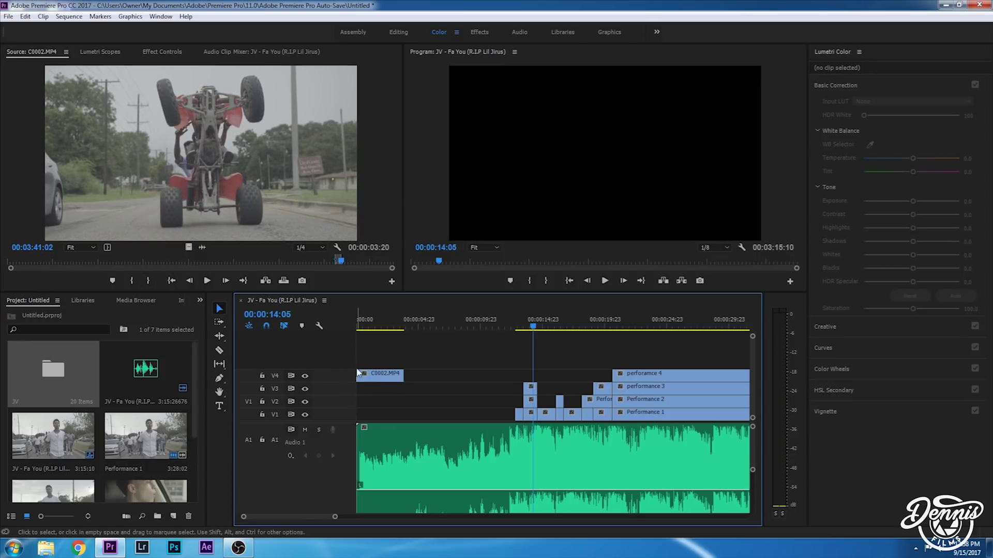
Apply Scale to Frame Size to the C0002.MP4 wheelie clip on V4 and play the opening
click(378, 320)
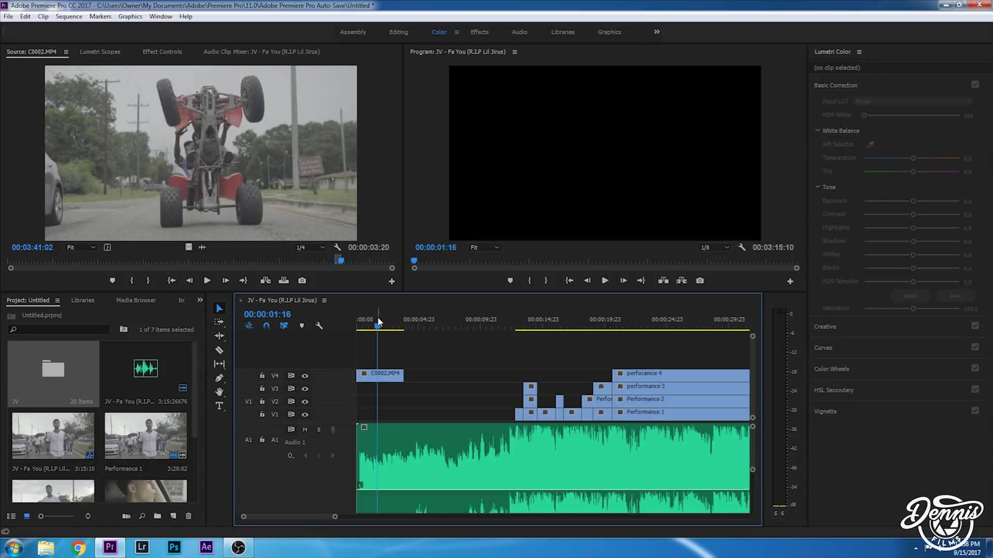
click(386, 377)
right_click(386, 378)
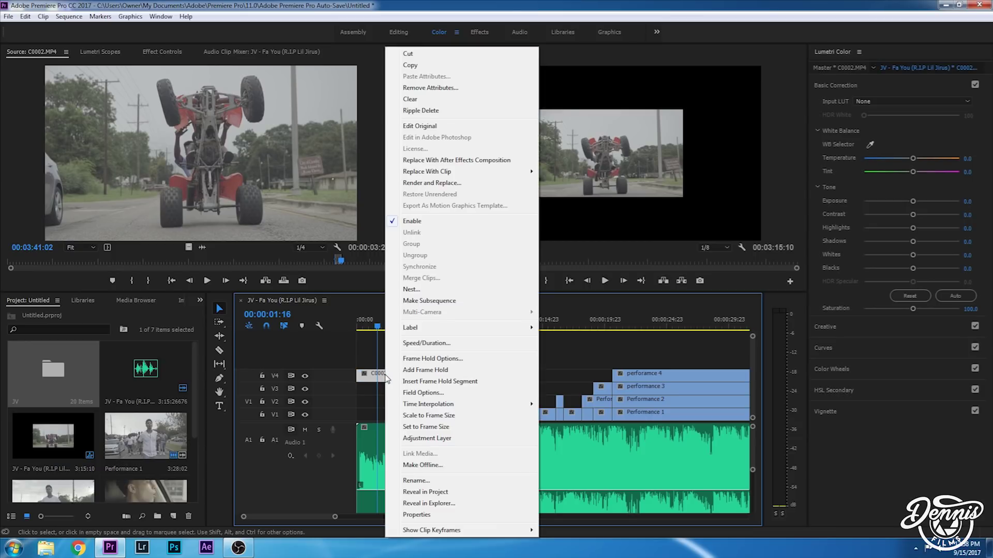
click(453, 415)
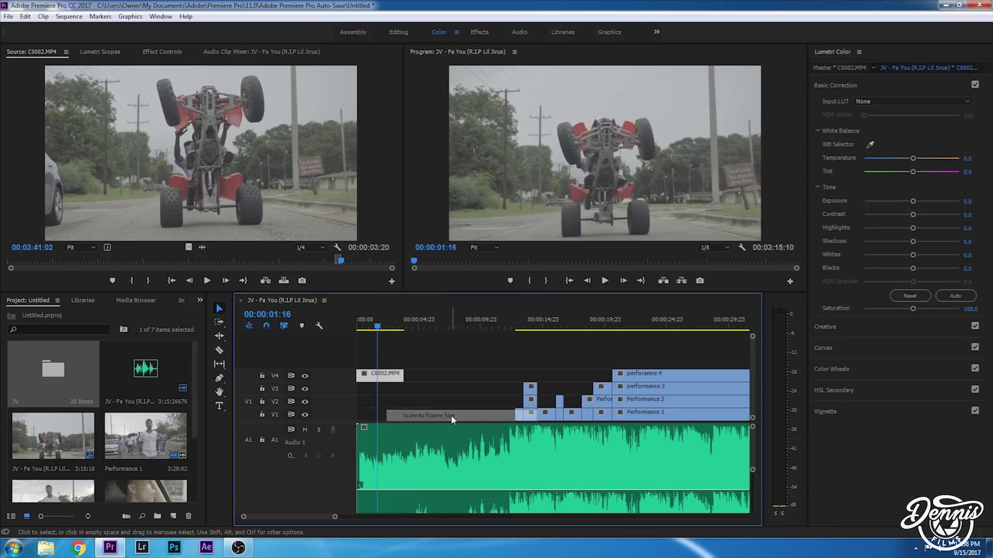
click(356, 327)
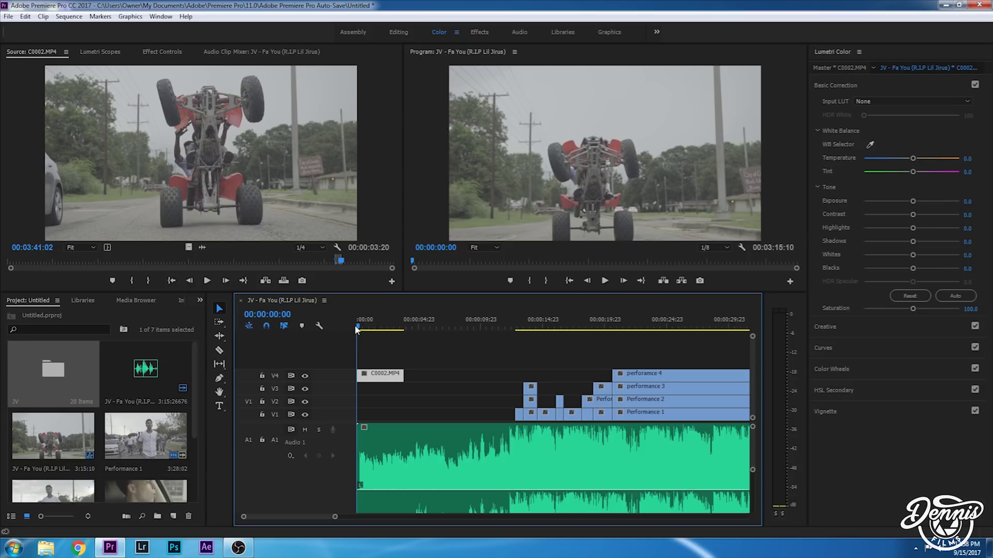
key(space)
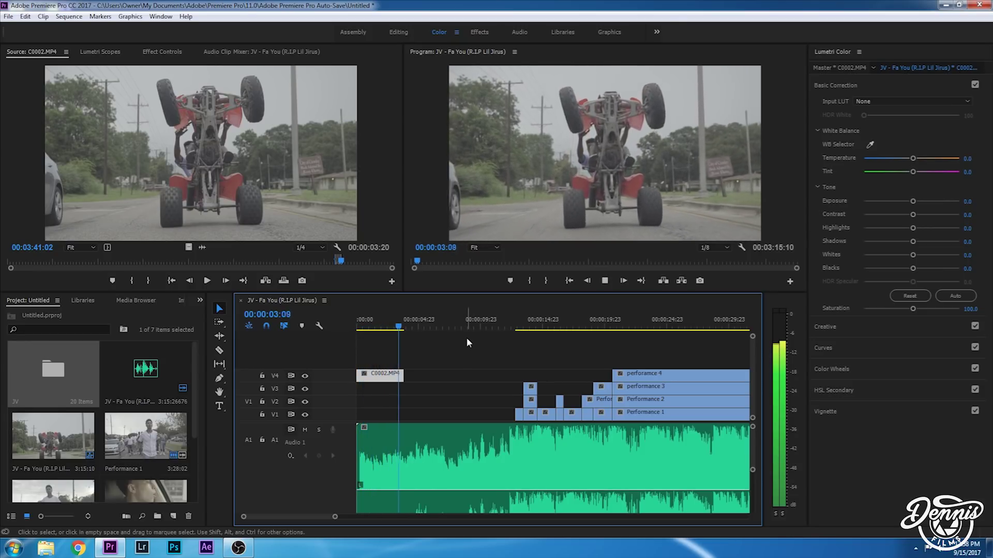
key(space)
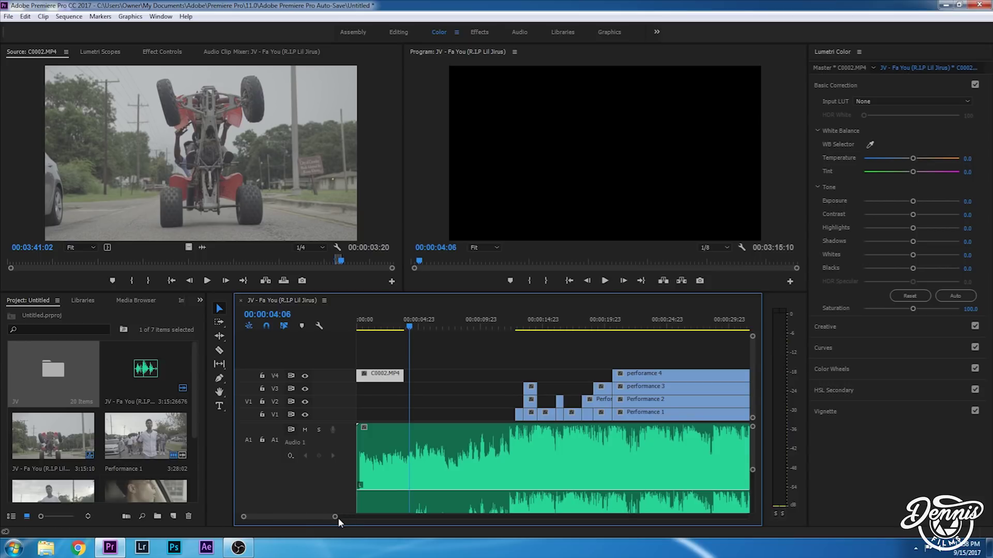
Interpret C0014.MP4 at an assumed 24 fps so it runs 00:00:33:18, then close the JV bin
double_click(70, 379)
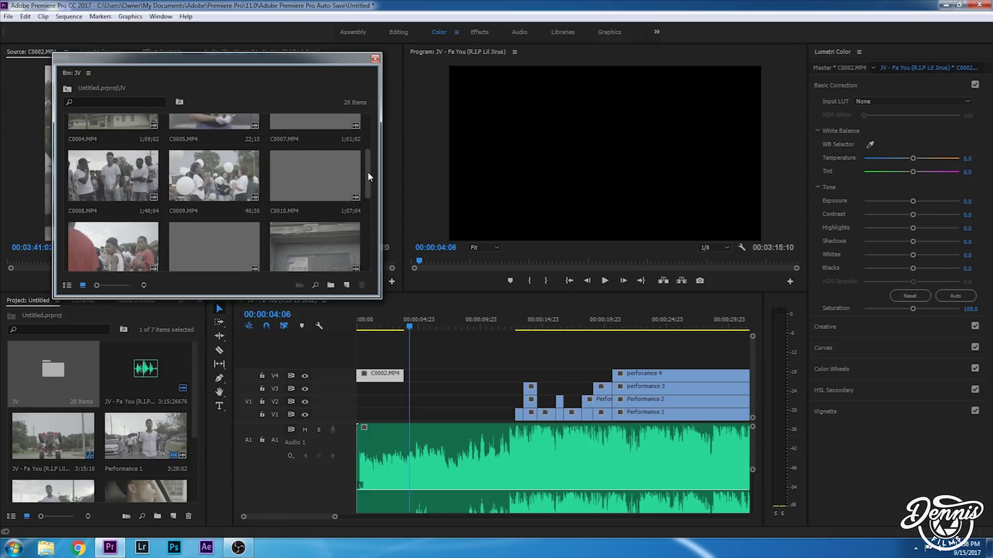
drag(369, 176, 376, 203)
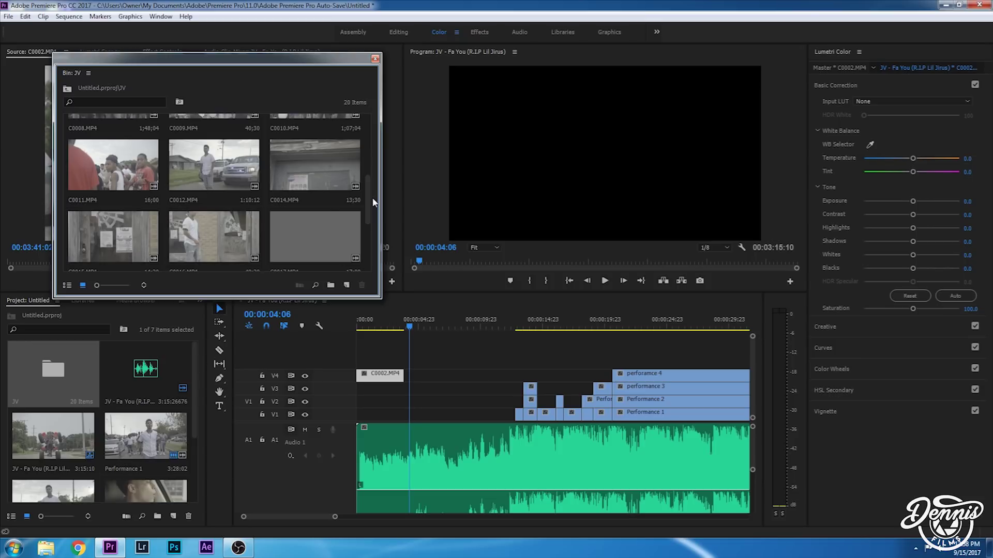
click(345, 173)
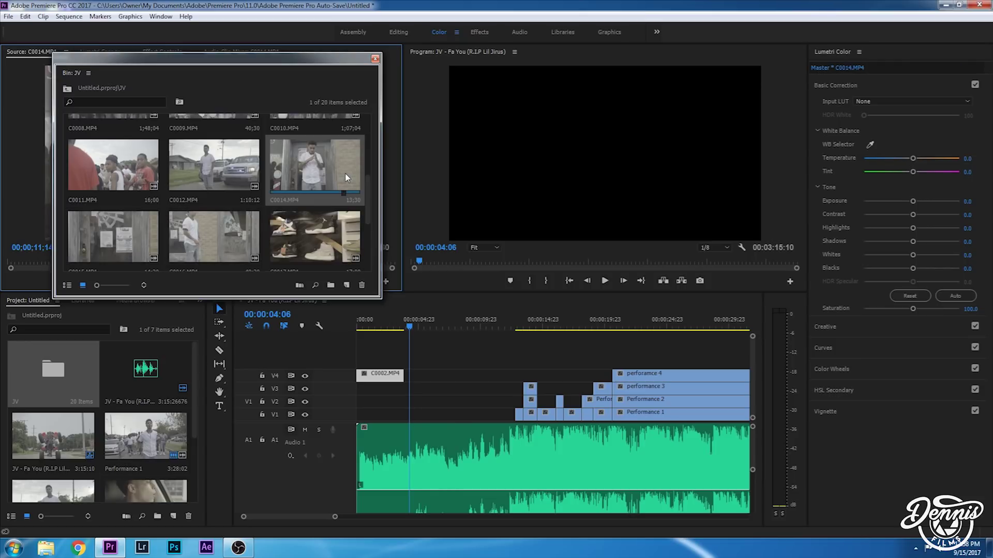
right_click(345, 173)
mouse_move(417, 167)
click(479, 173)
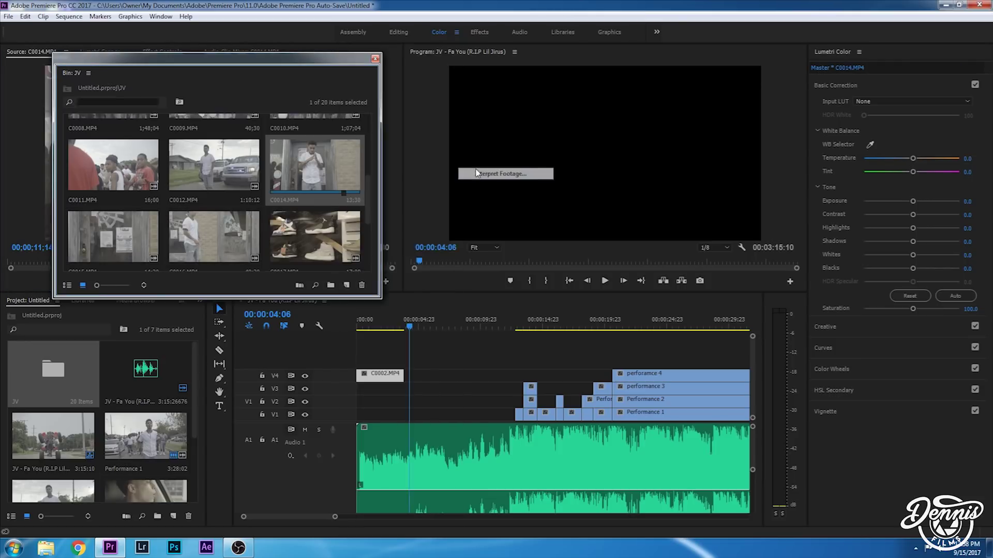
click(416, 160)
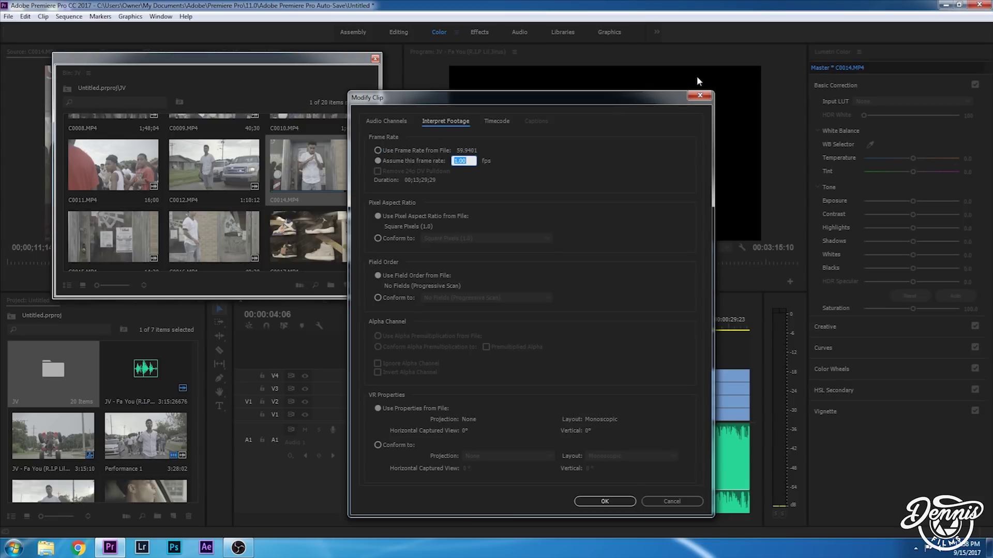
key(Return)
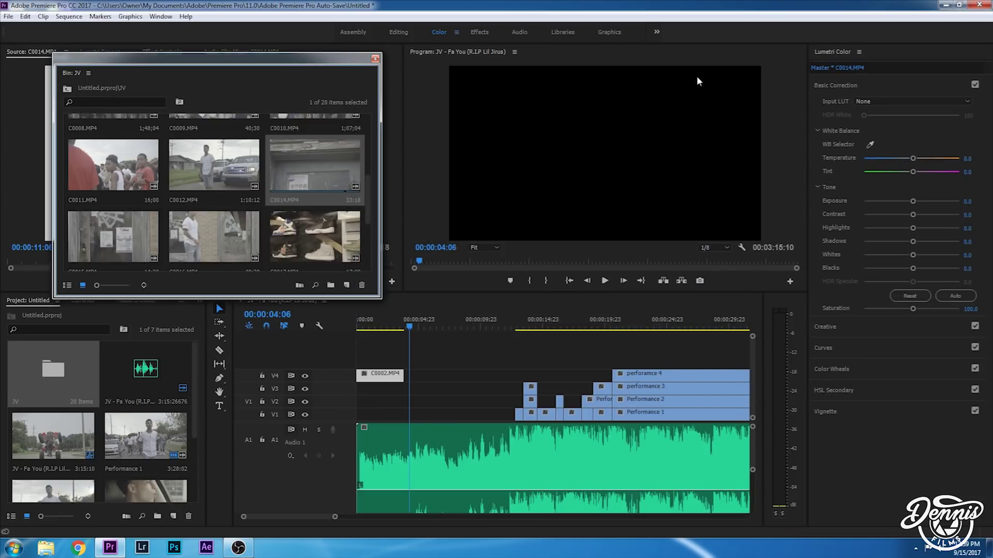
click(374, 59)
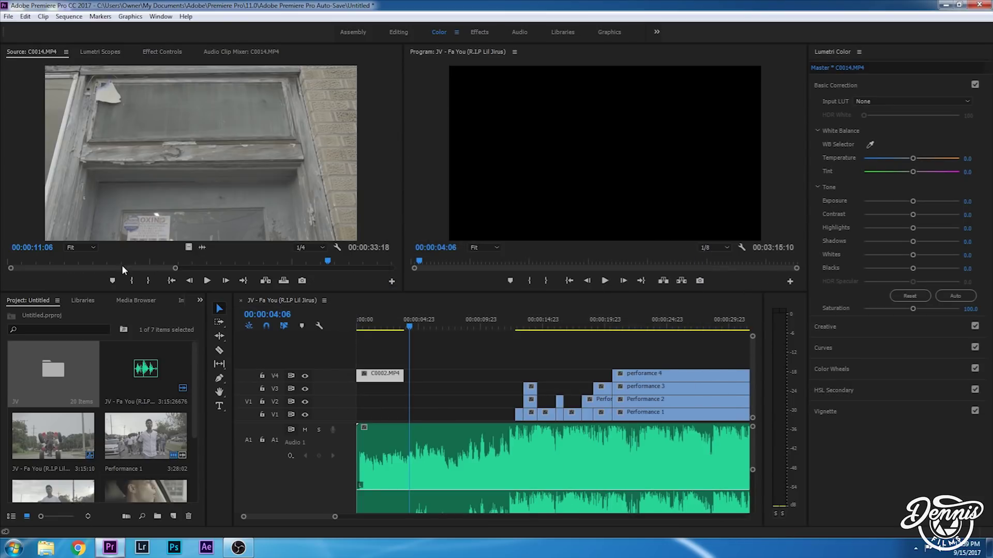
Mark C0014.MP4 in the Source monitor with In at 00:00:16:21 and Out at 00:00:27:12
click(187, 266)
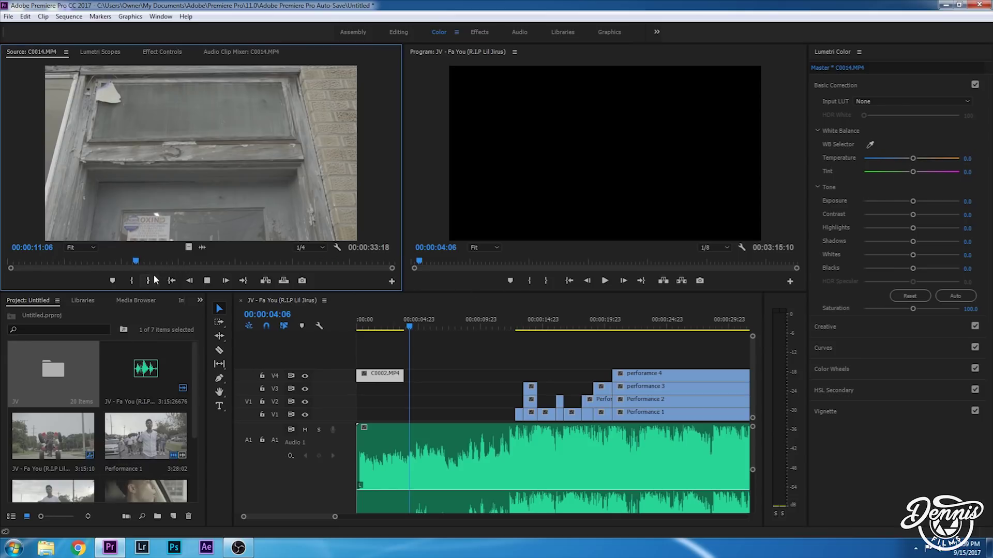
click(184, 261)
key(space)
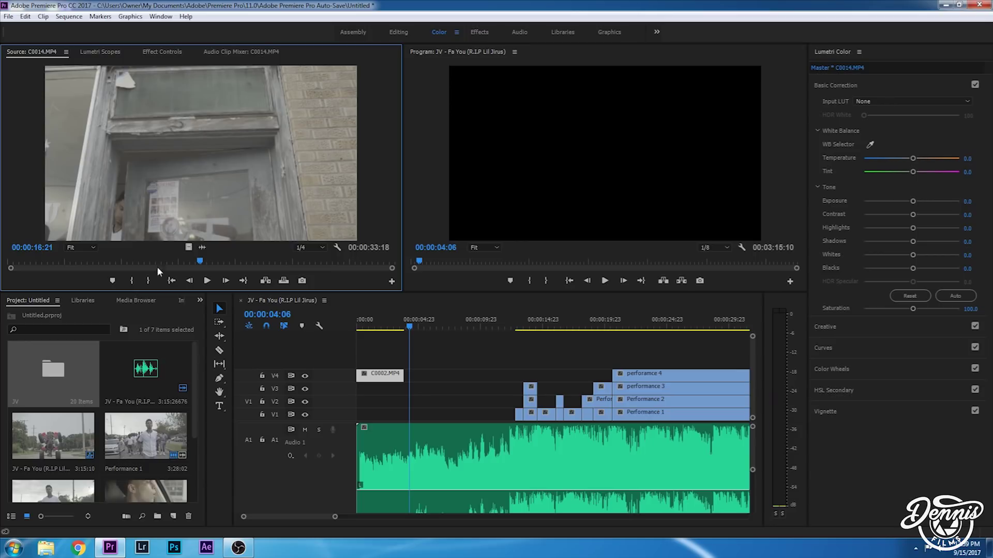
click(130, 277)
key(space)
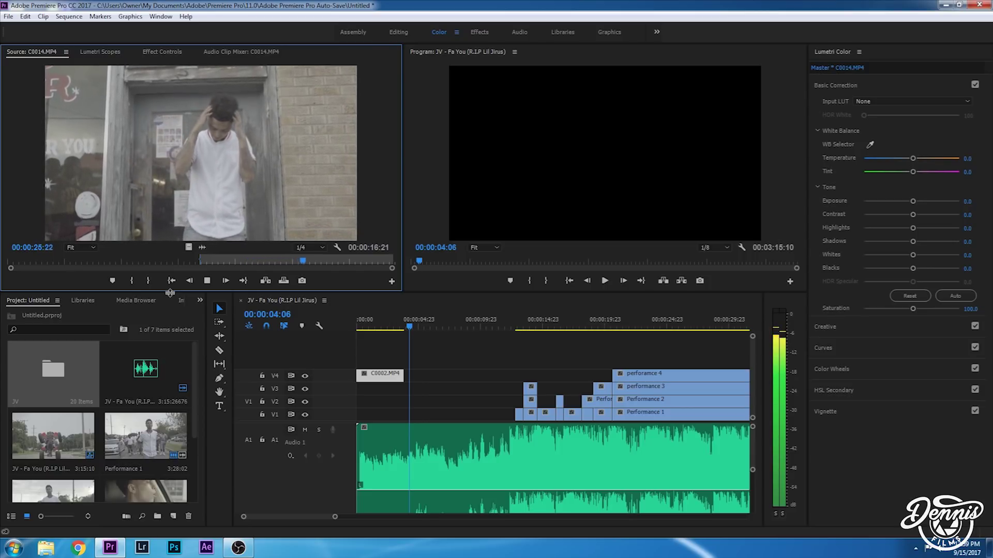
key(space)
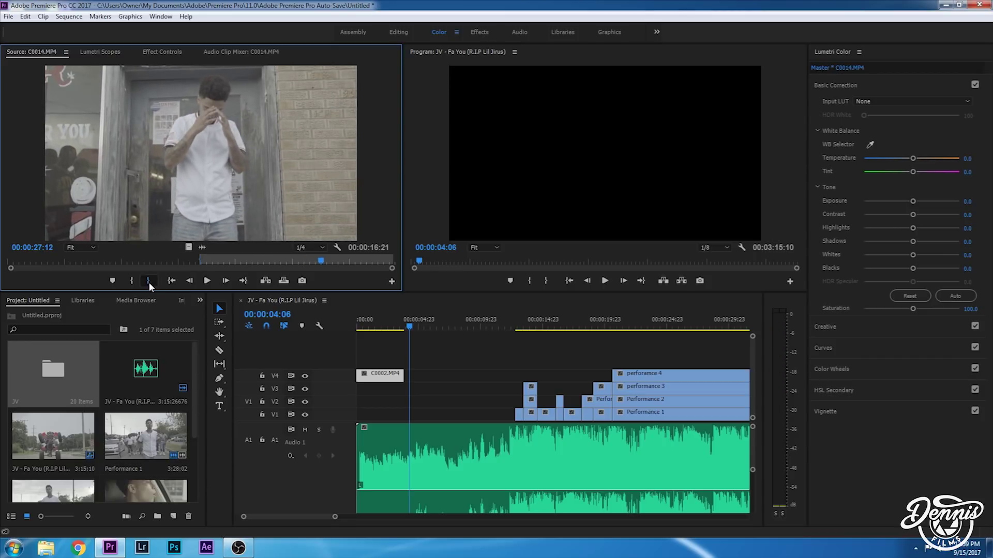
click(148, 281)
Place the marked section on a new V5 track near 00:00:13:06 and scale it to frame size
drag(189, 248, 517, 362)
click(521, 325)
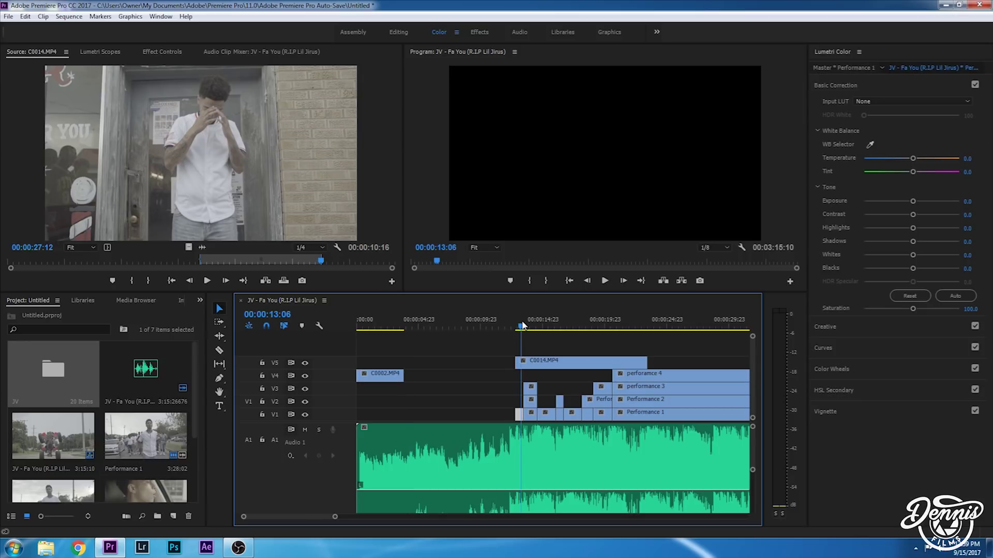
right_click(536, 362)
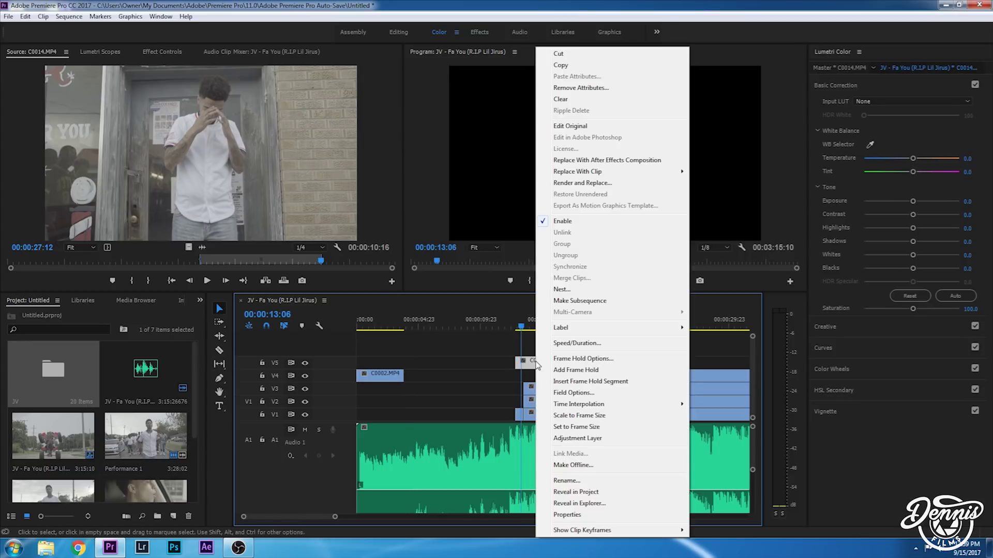
click(586, 417)
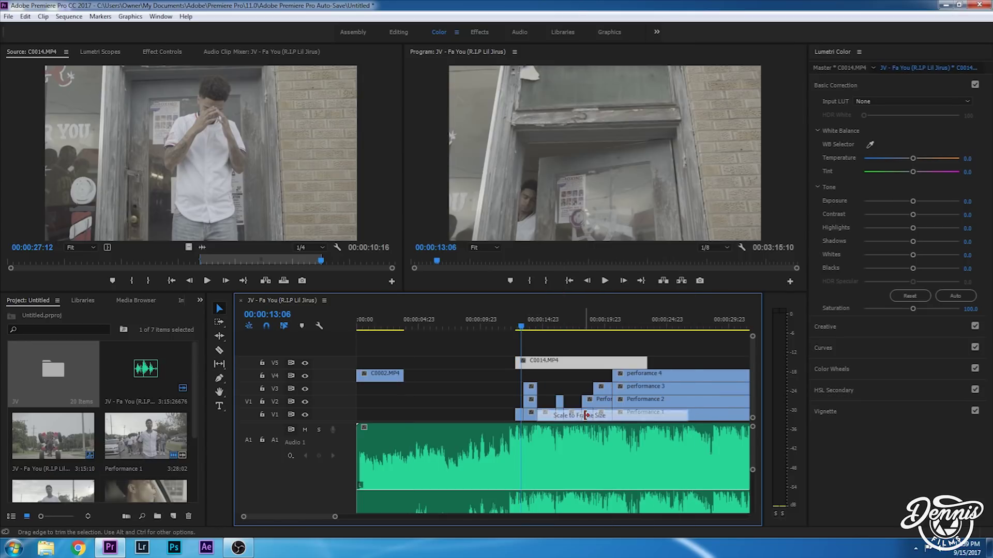
key(space)
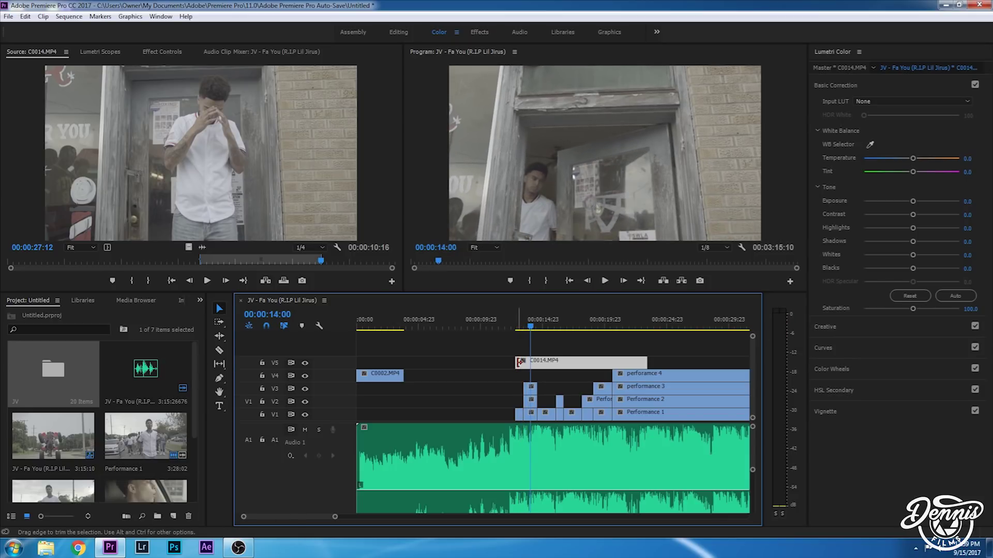
Trim the head of C0014.MP4 on V5 later and park the playhead at 00:00:18:04
drag(533, 365, 565, 363)
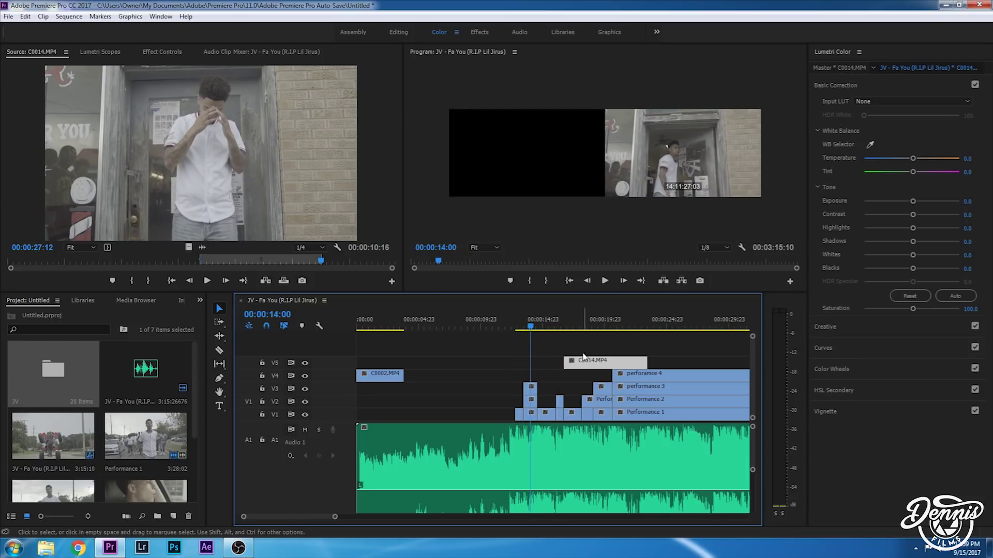
click(565, 325)
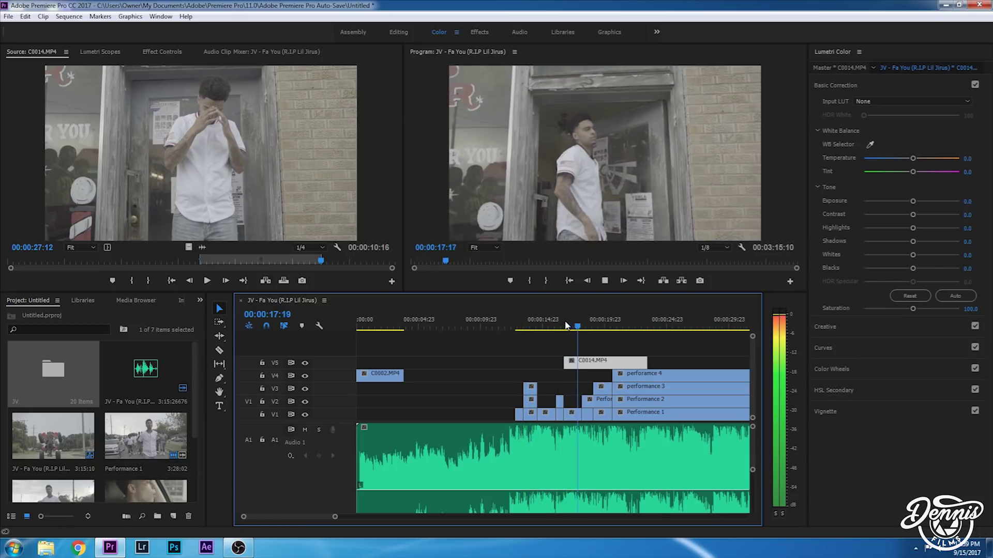
key(space)
drag(583, 325, 571, 325)
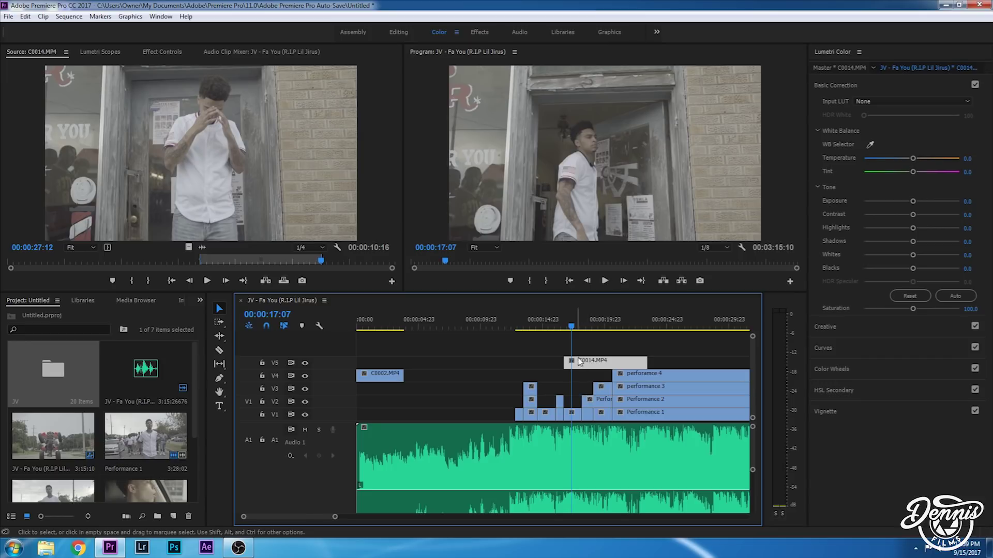
key(space)
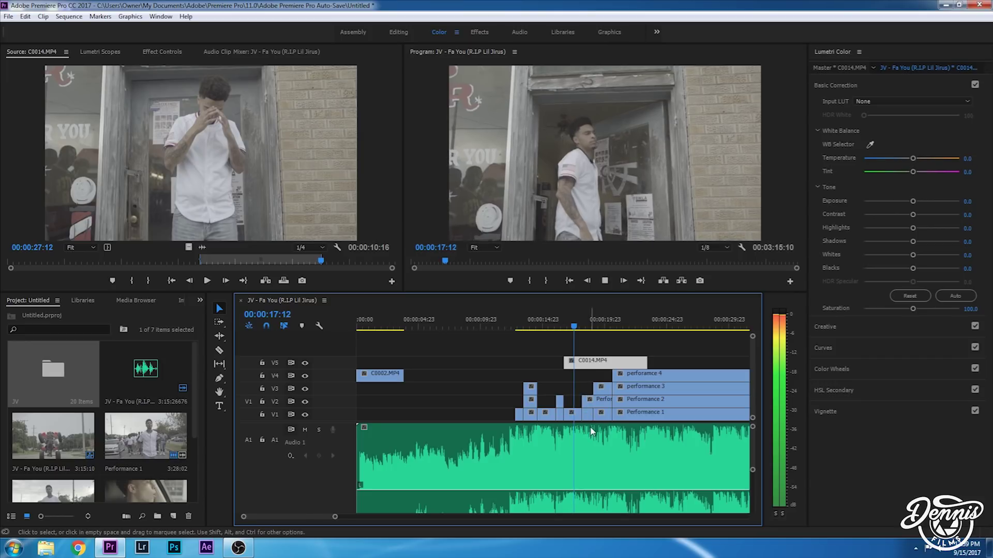
key(space)
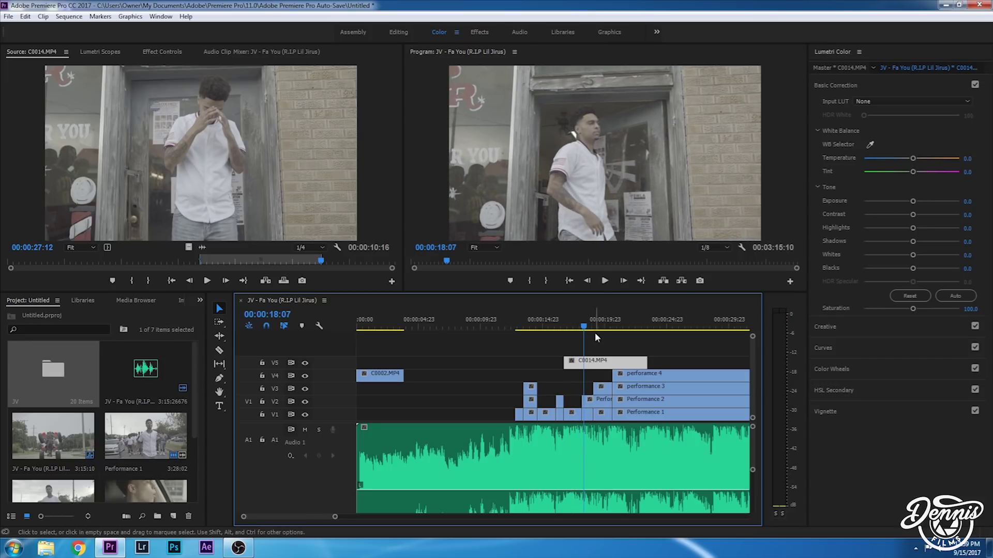
click(583, 323)
Razor the V5 clip at 00:00:18:04 and trim the piece after the cut much shorter
key(c)
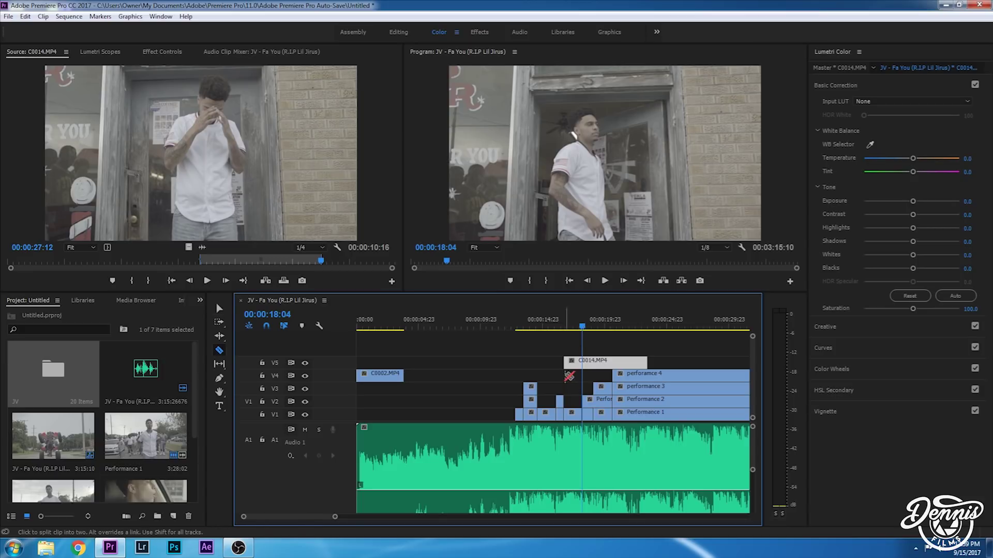
click(585, 362)
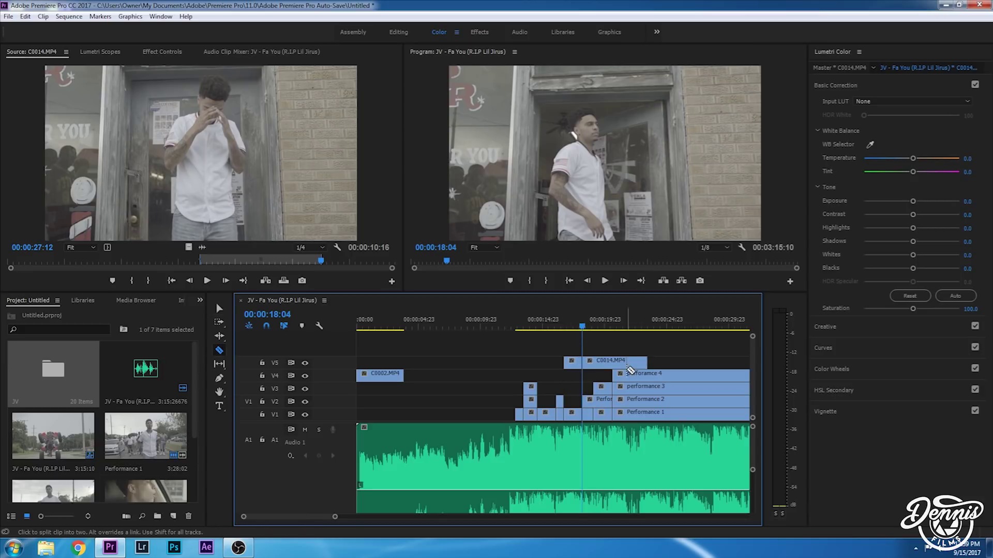
key(v)
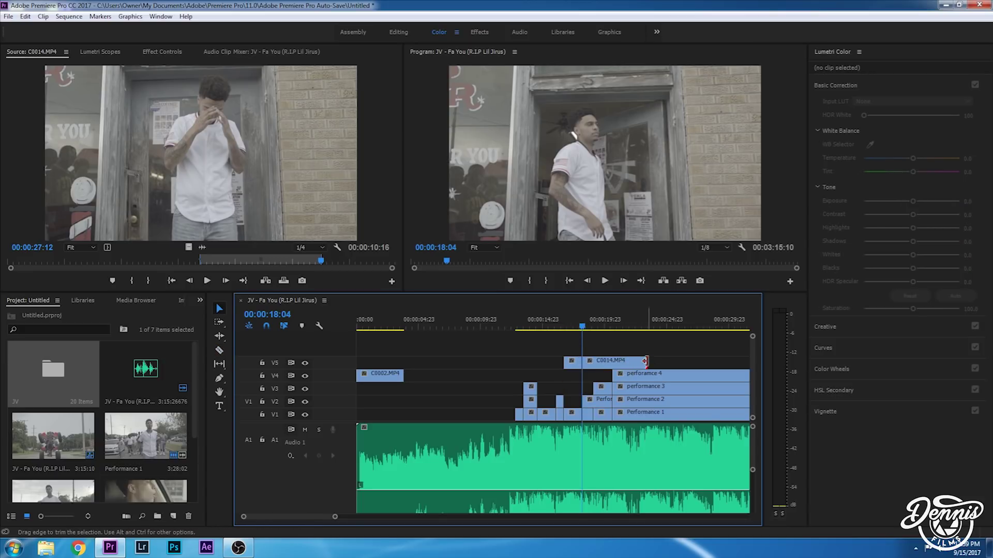
drag(646, 362, 600, 362)
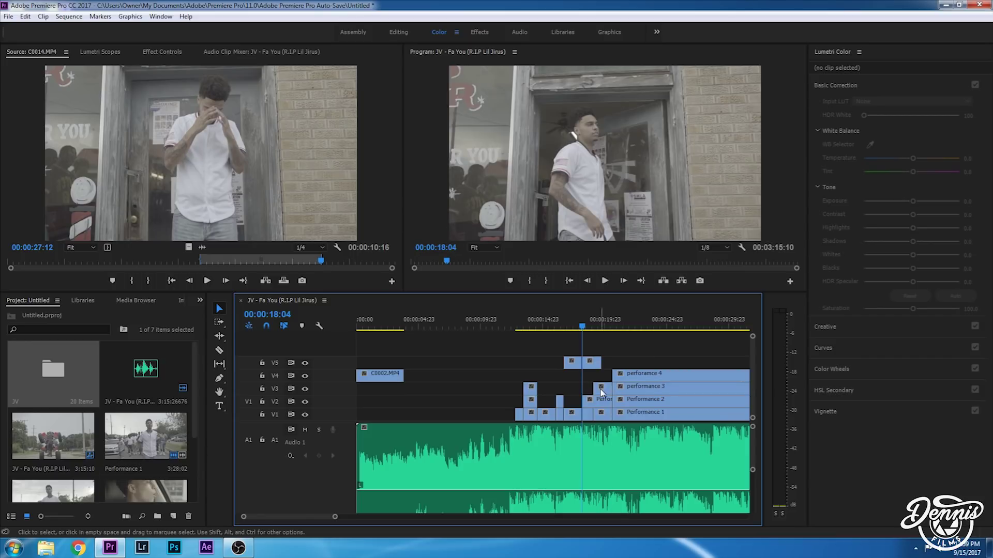
Set the short C0014 clip on V5 to 400% speed and preview it
right_click(593, 368)
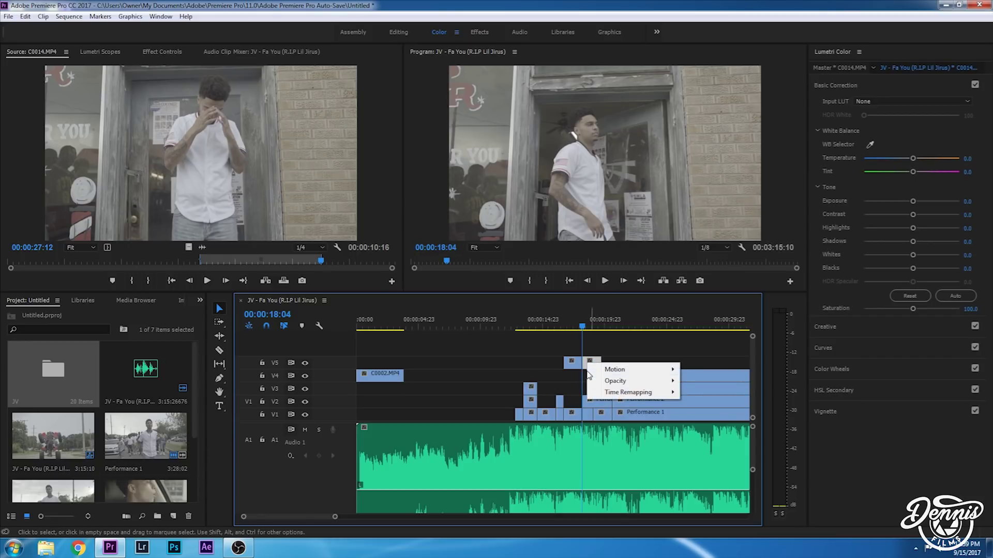
drag(336, 518, 348, 517)
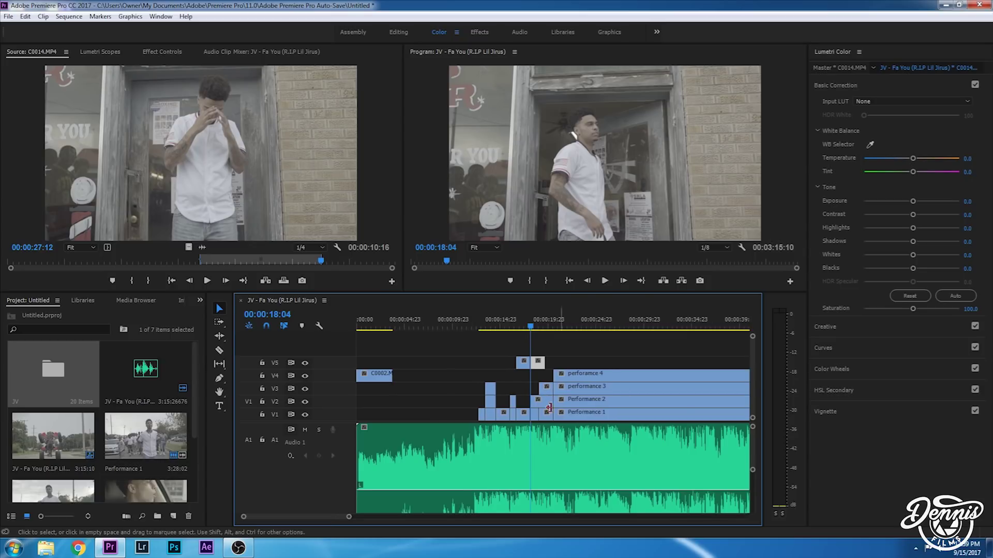
right_click(540, 368)
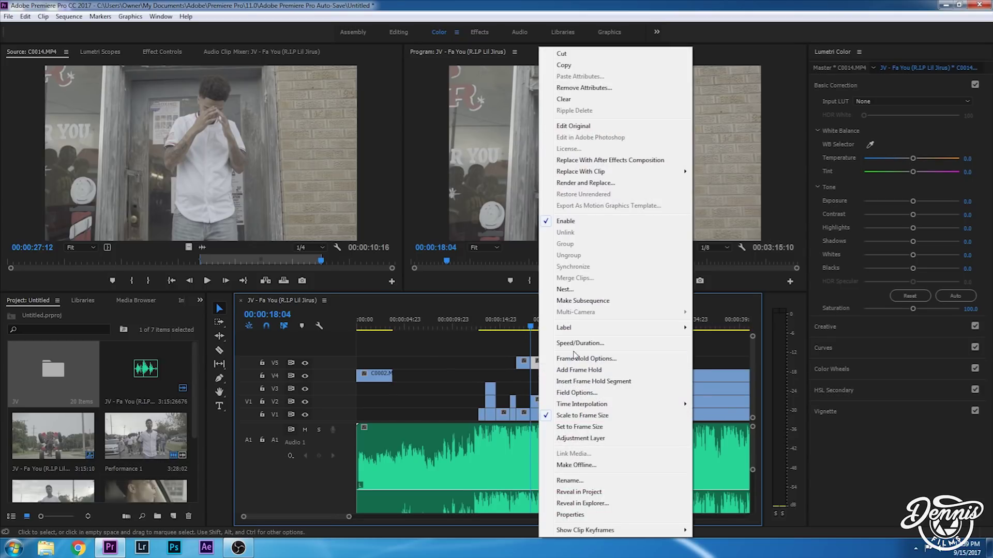
click(581, 344)
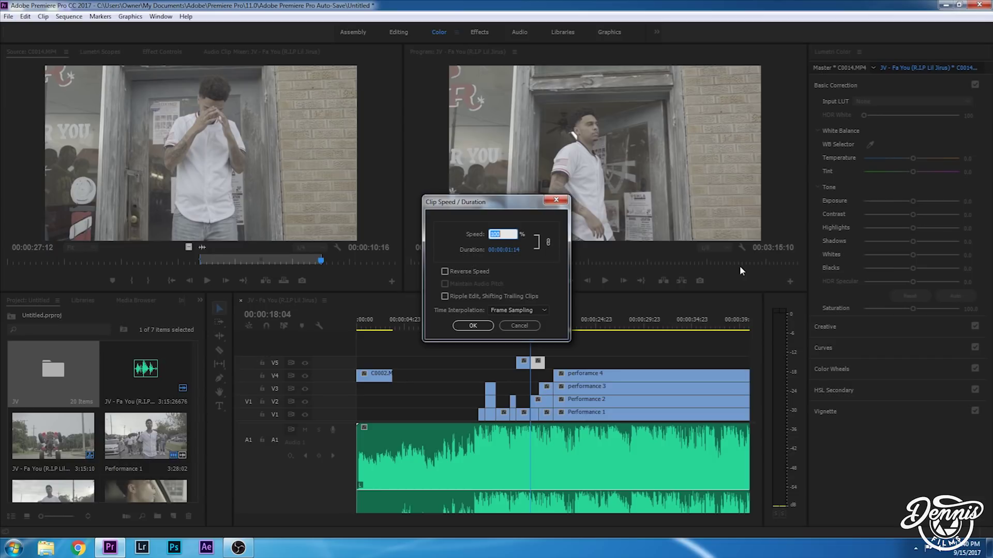
text(40)
key(Return)
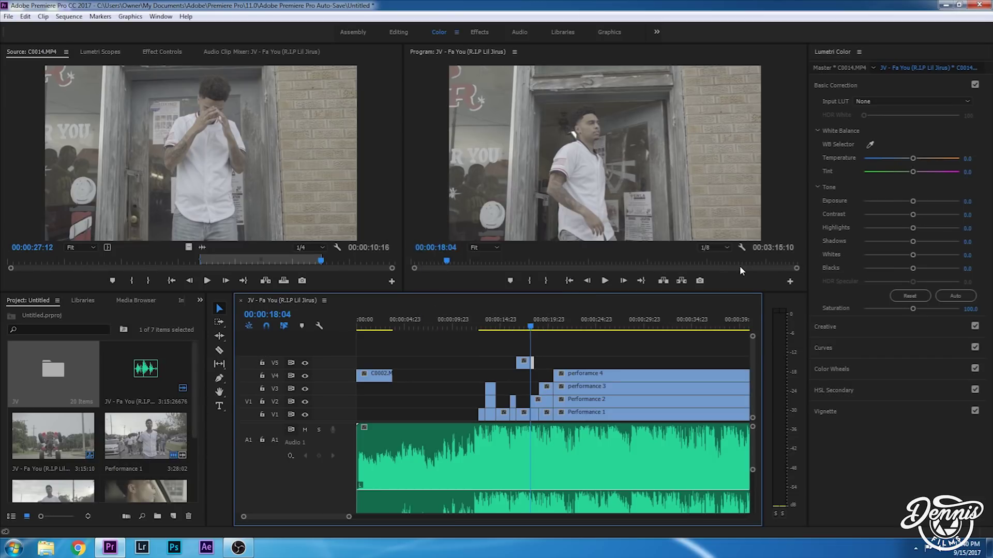
click(522, 323)
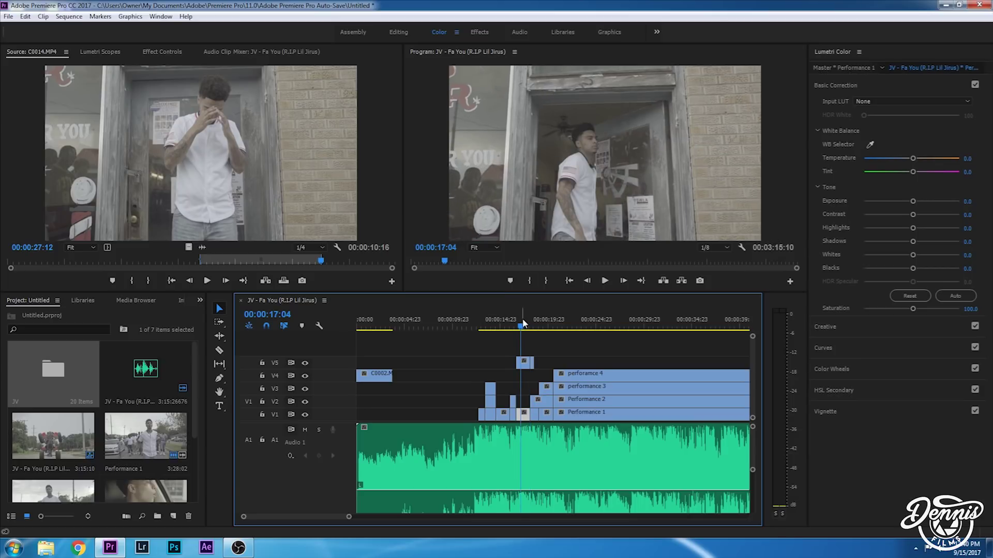
key(space)
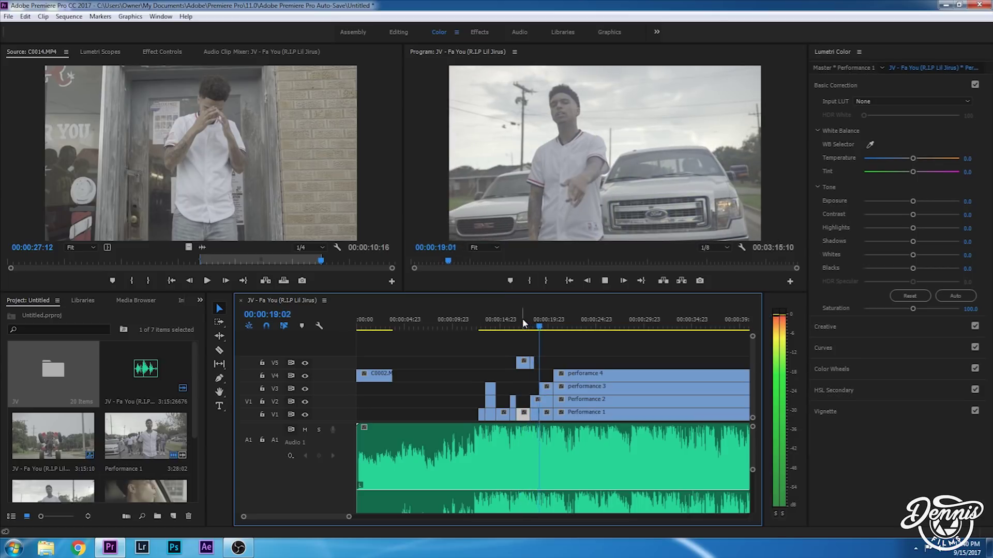
click(521, 324)
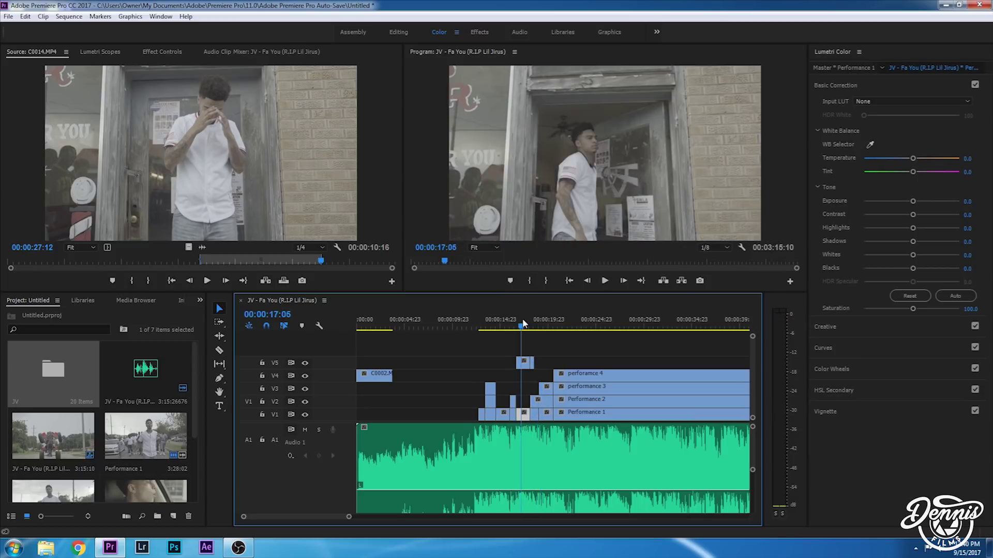
Change the V5 clip's speed to 600% and replay the burst
right_click(534, 368)
click(586, 345)
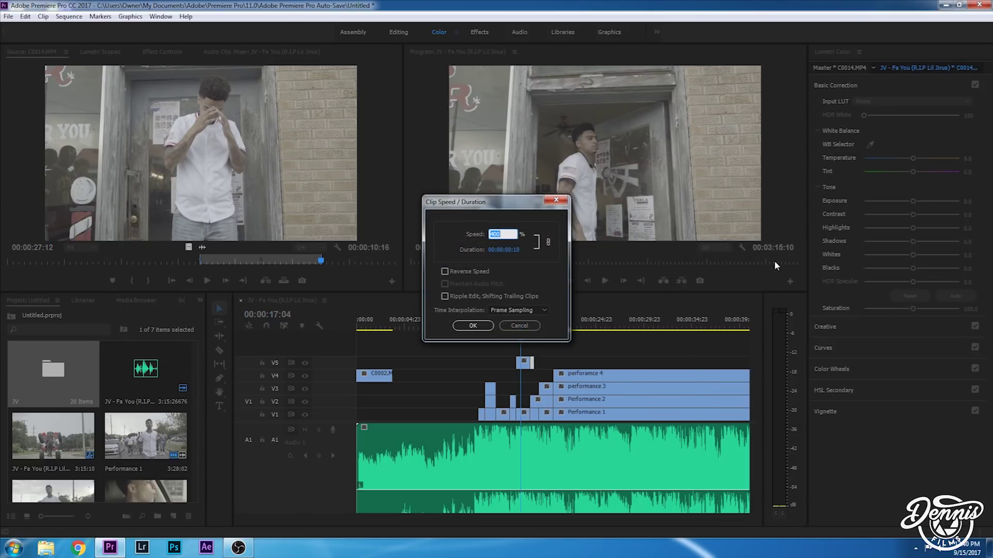
text(6)
key(Return)
key(space)
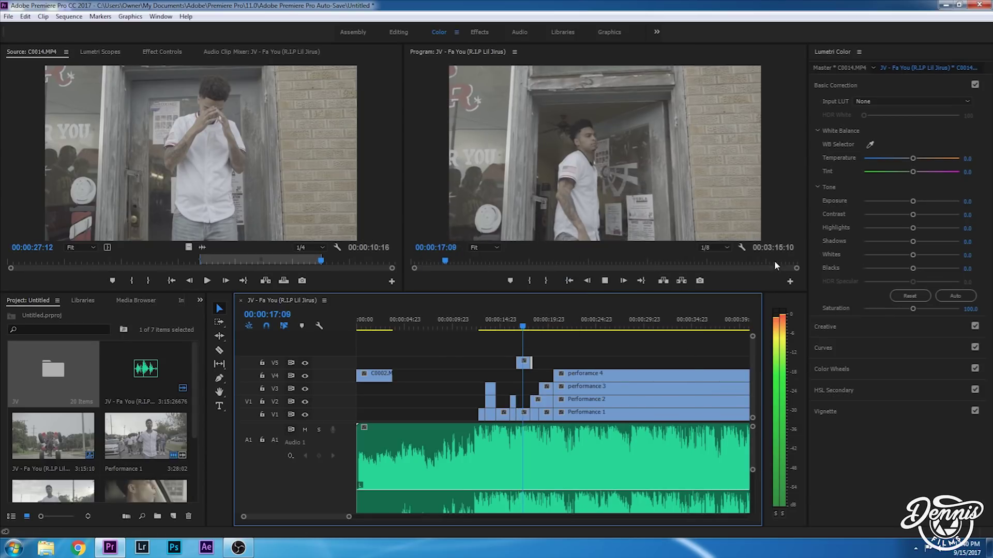
click(513, 323)
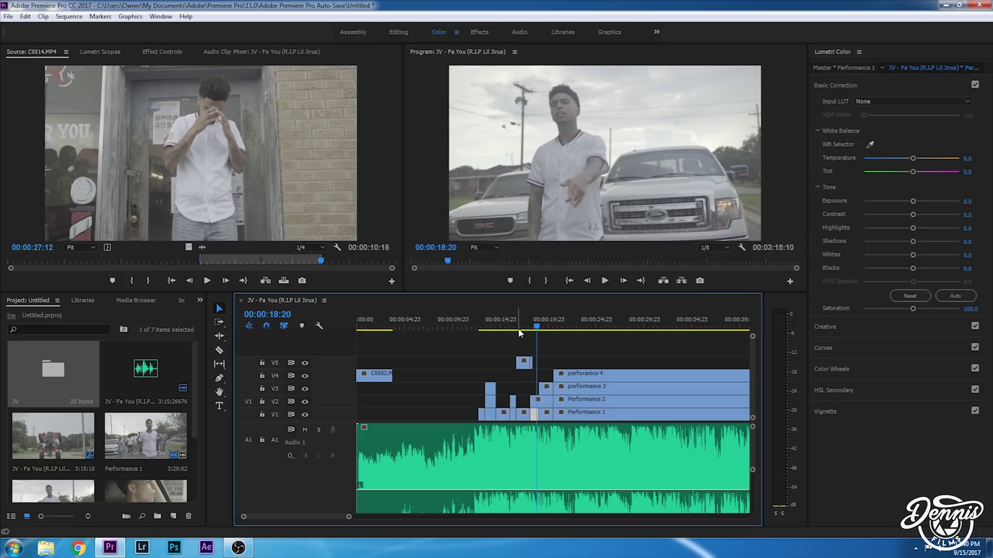
Search the Effects library for 'add' and apply Additive Dissolve to the end of the V5 C0014 clip
click(200, 300)
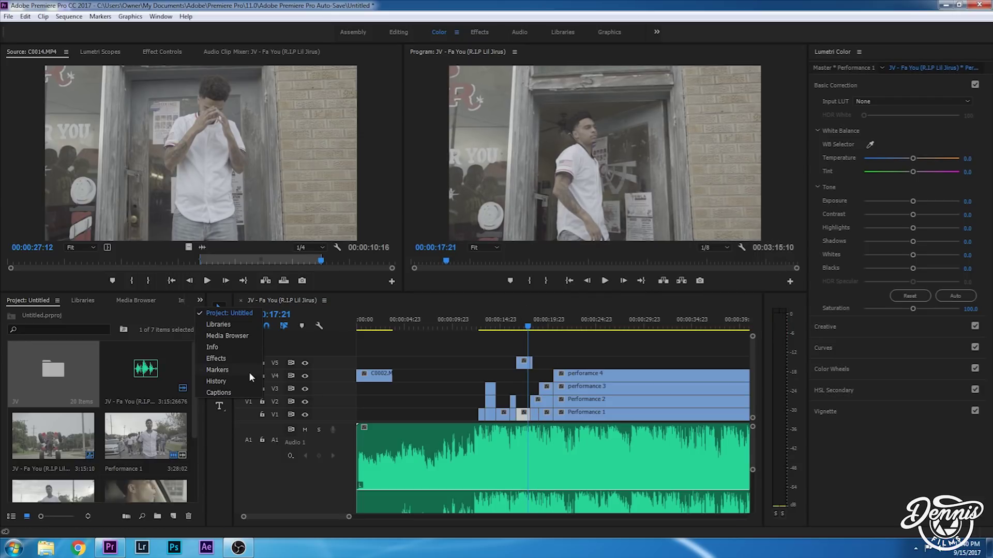
click(243, 367)
click(70, 314)
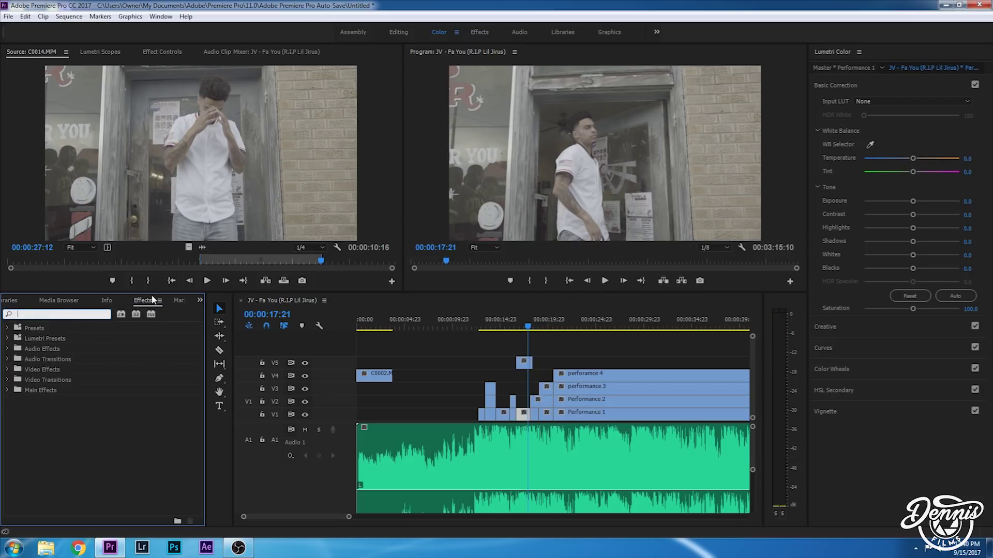
text(addi)
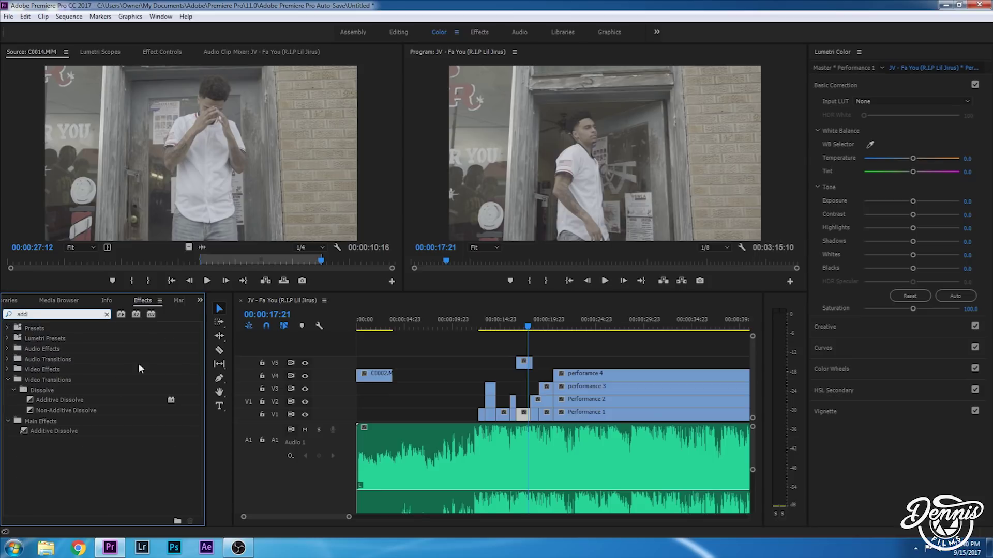
mouse_move(106, 401)
mouse_down()
mouse_move(455, 429)
mouse_move(527, 379)
mouse_move(527, 363)
mouse_up()
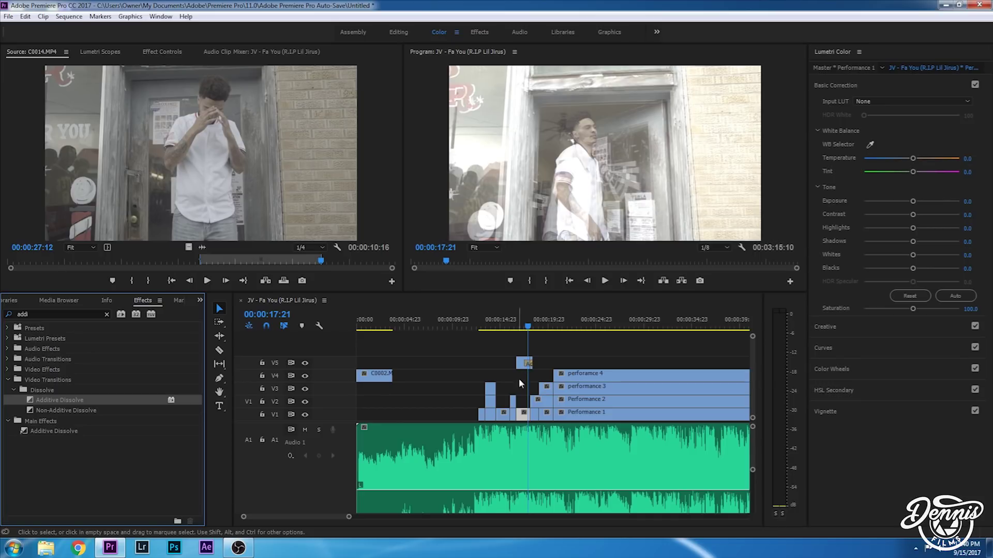
drag(349, 517, 325, 526)
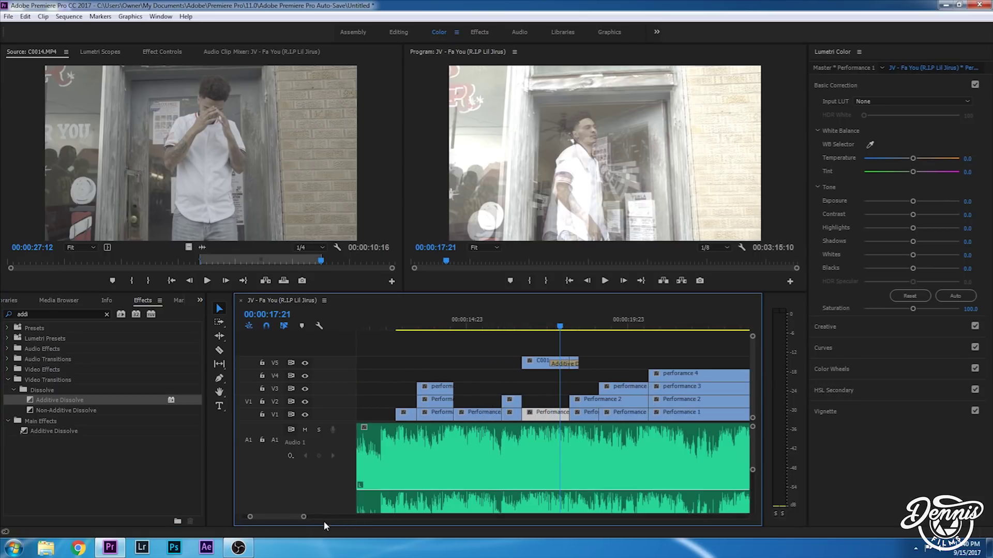
Lengthen the Additive Dissolve, preview it, then shorten it slightly
drag(556, 363, 571, 367)
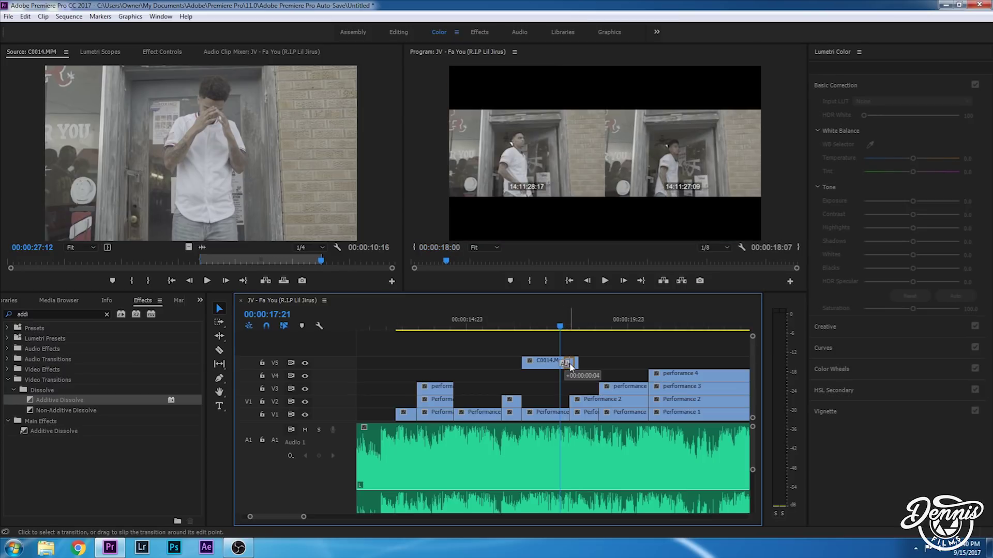
click(542, 325)
key(space)
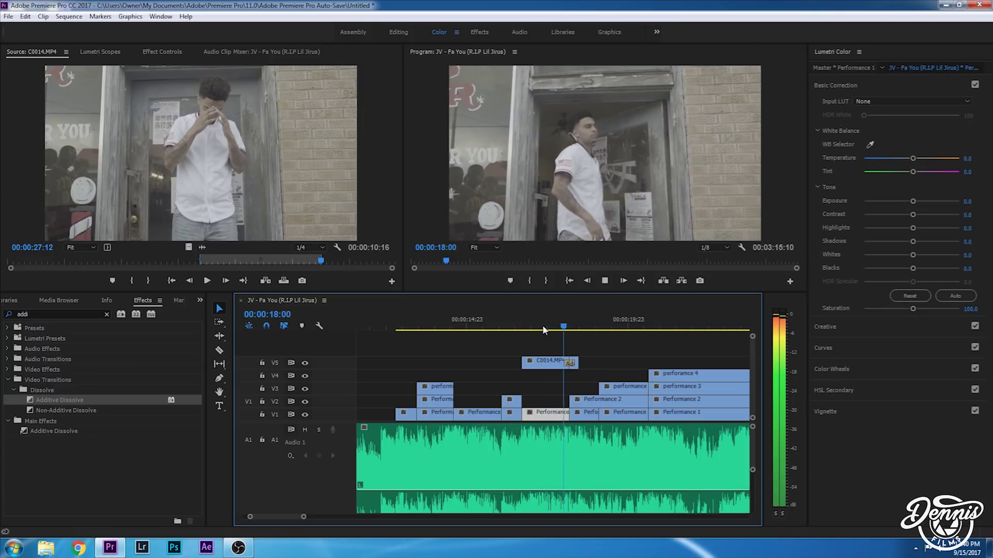
key(space)
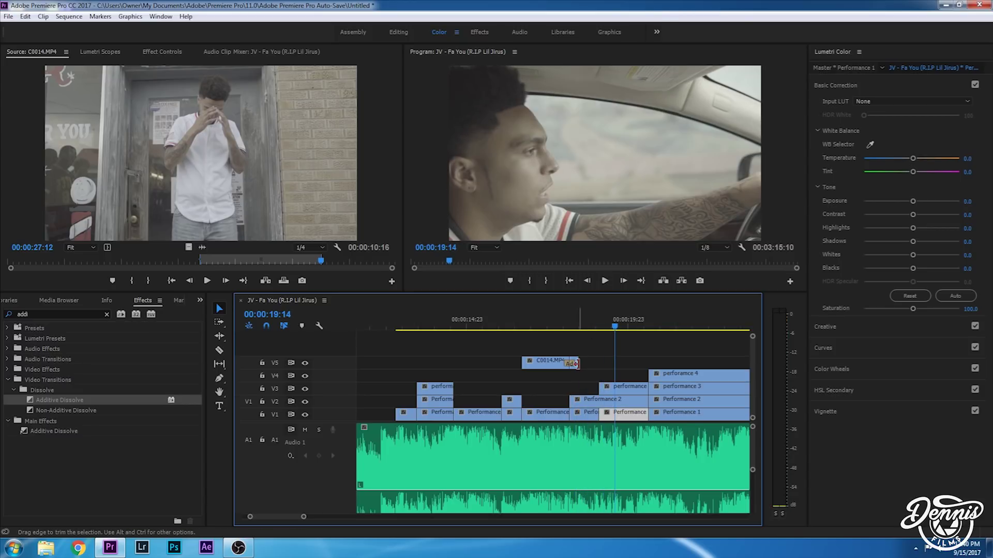
drag(575, 364, 570, 364)
Replay the dissolve from 00:00:17:21 several times to review the edit, then zoom the timeline out
click(558, 324)
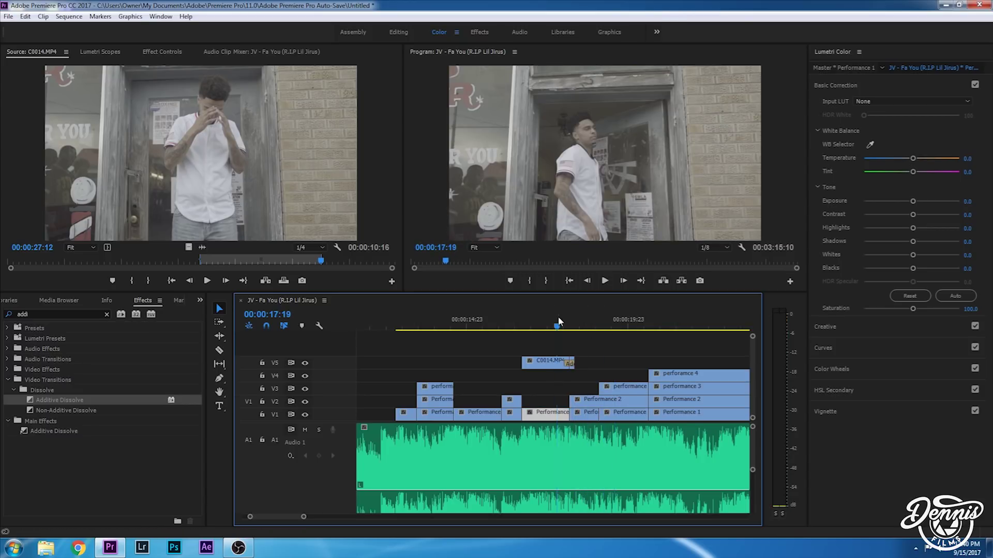
click(569, 326)
key(space)
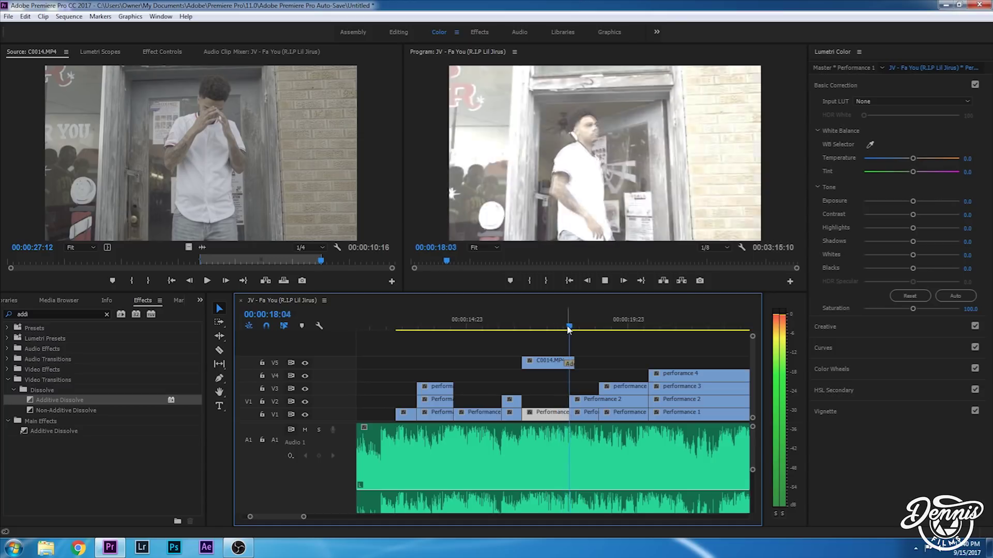
click(560, 326)
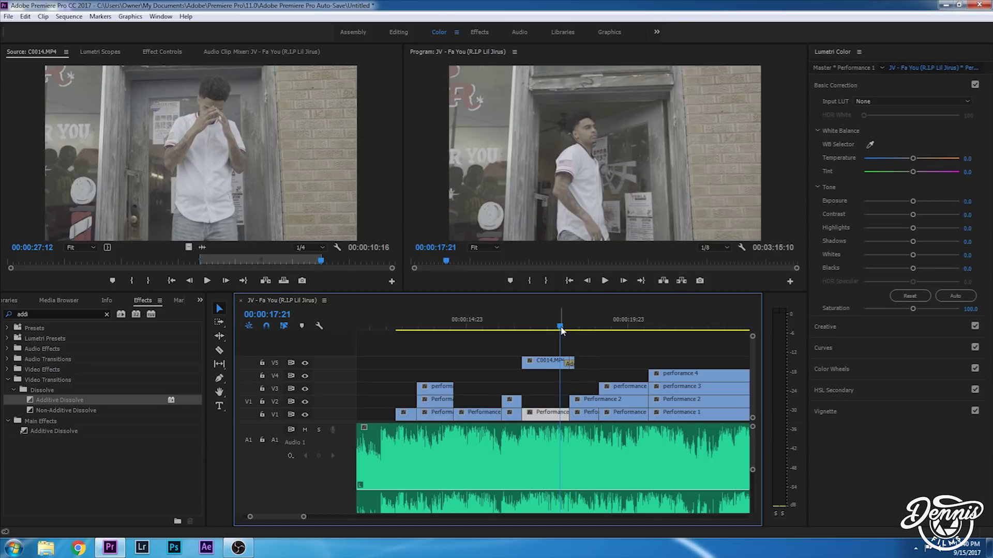
key(space)
click(562, 328)
key(space)
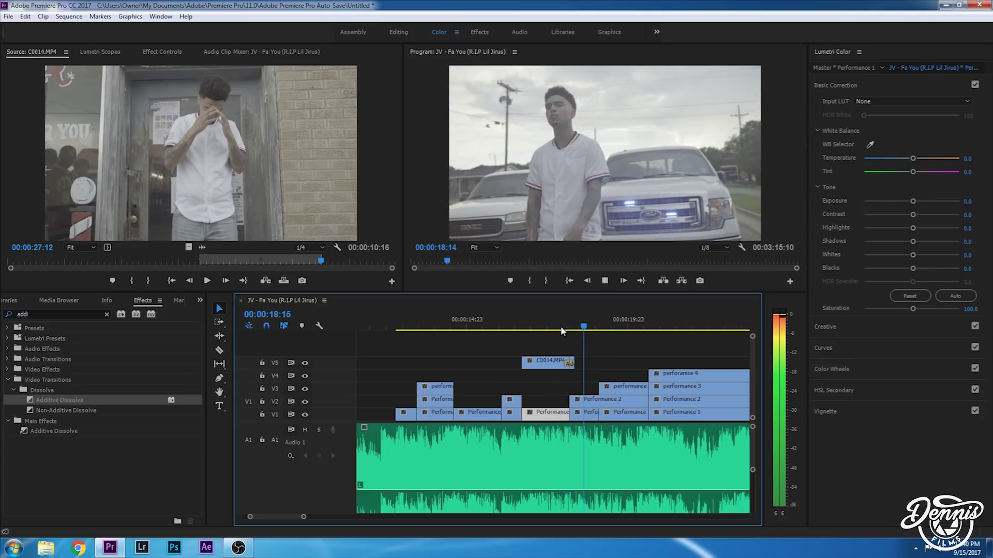
key(space)
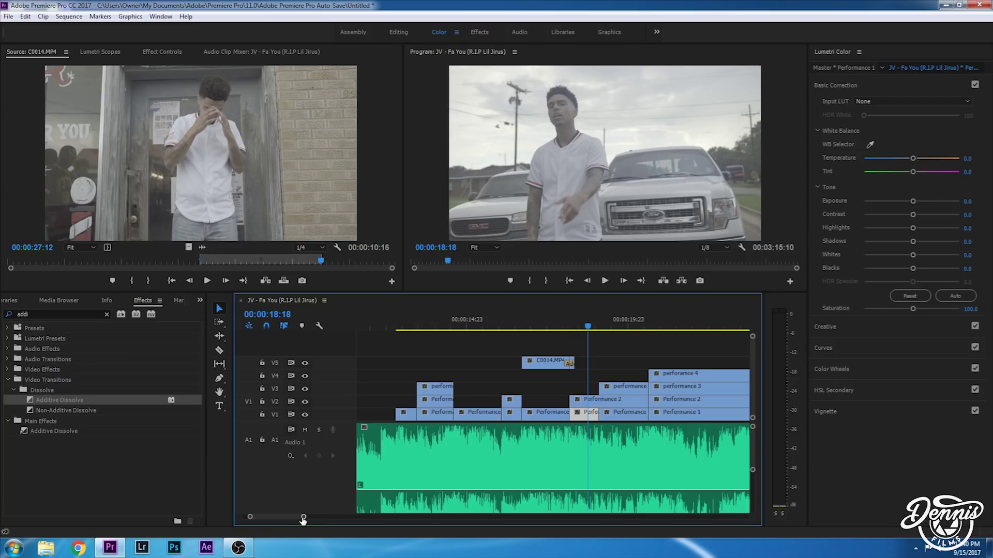
drag(304, 517, 386, 506)
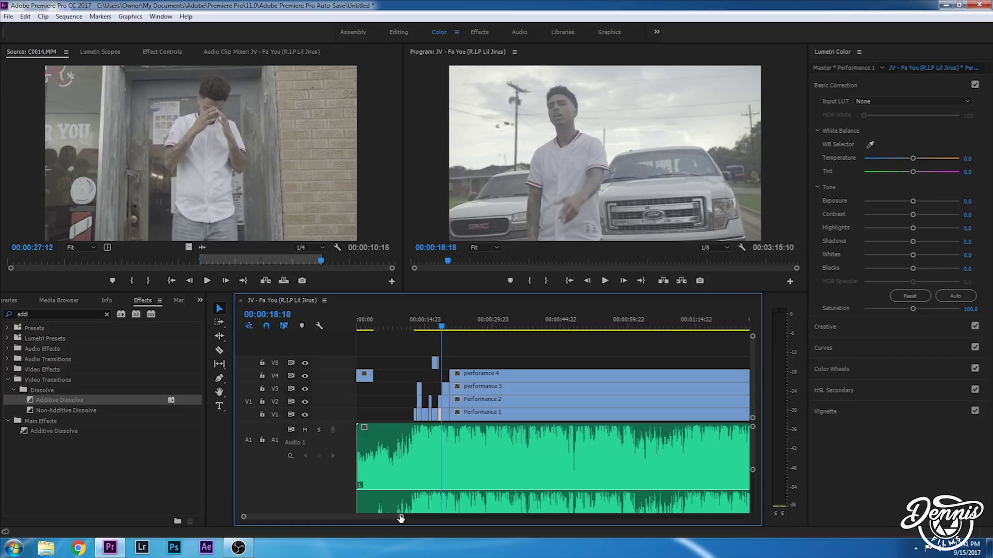
drag(400, 519, 364, 529)
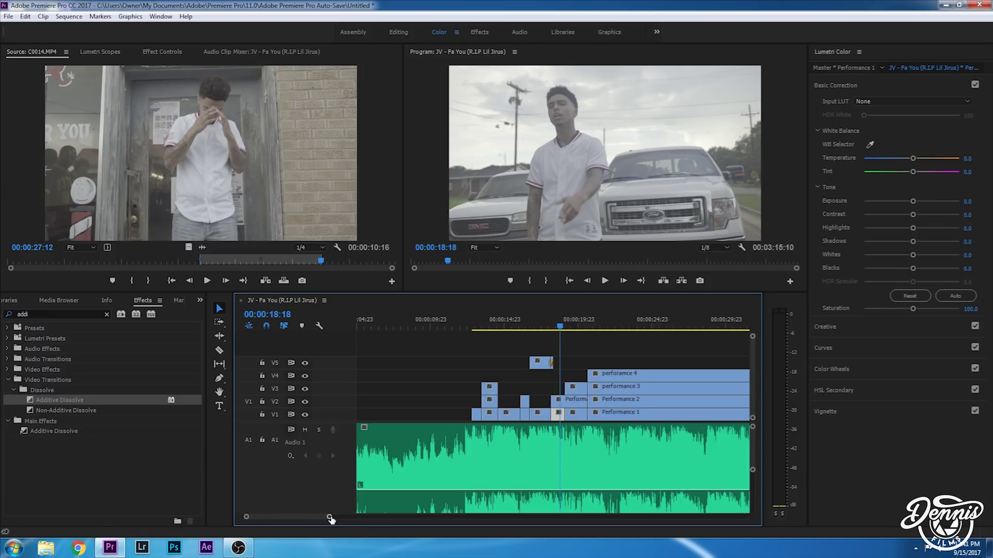
scroll(330, 518, up, 2)
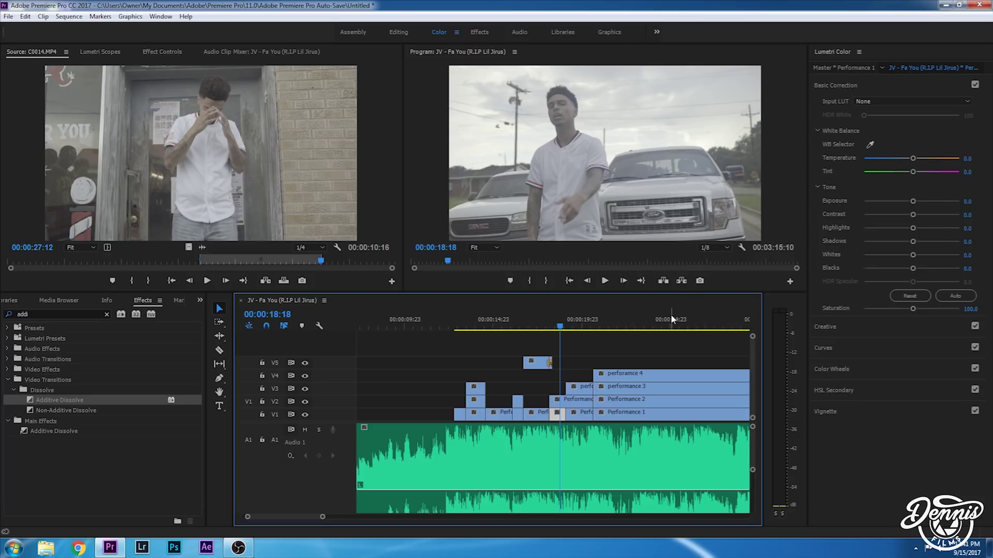
key(ctrl+m)
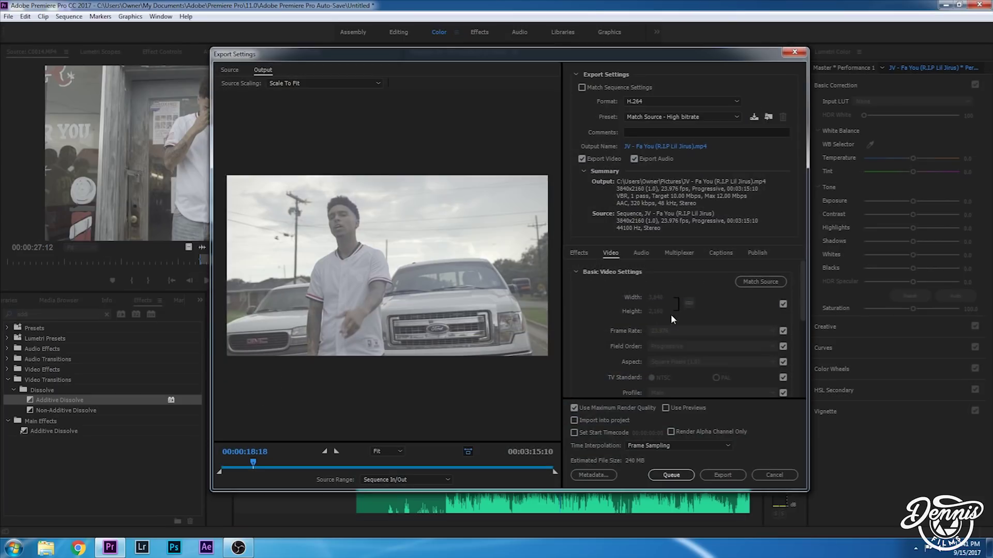
Choose the '4K Youtube export' preset (3840x2160, VBR 2-pass, 40 Mbps) and check the bitrate settings
click(717, 119)
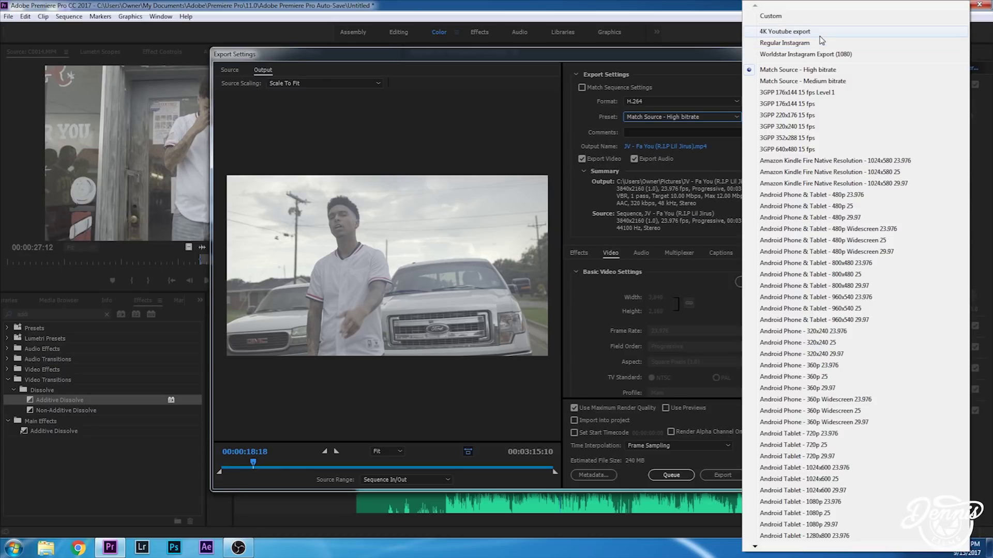
click(784, 31)
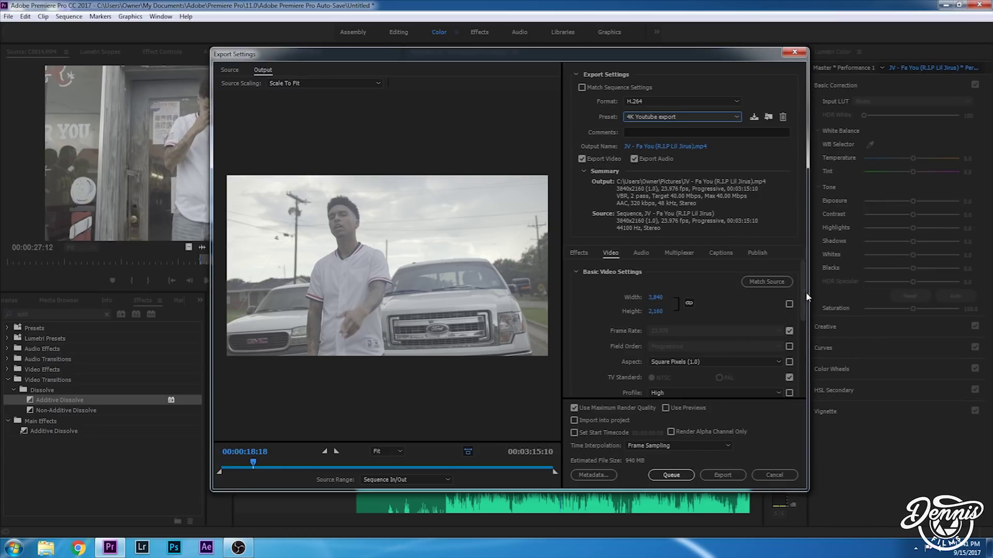
drag(802, 292, 801, 337)
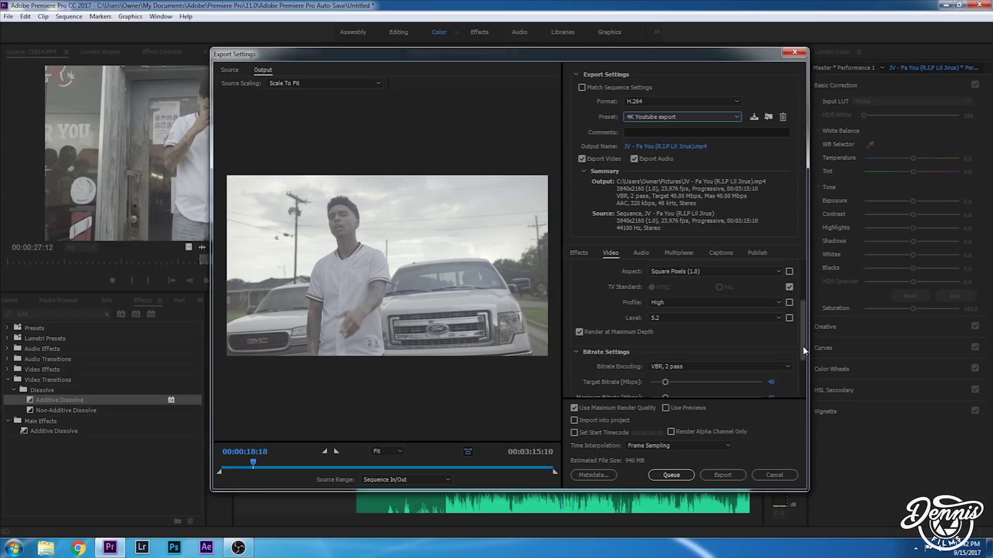
drag(803, 347, 801, 365)
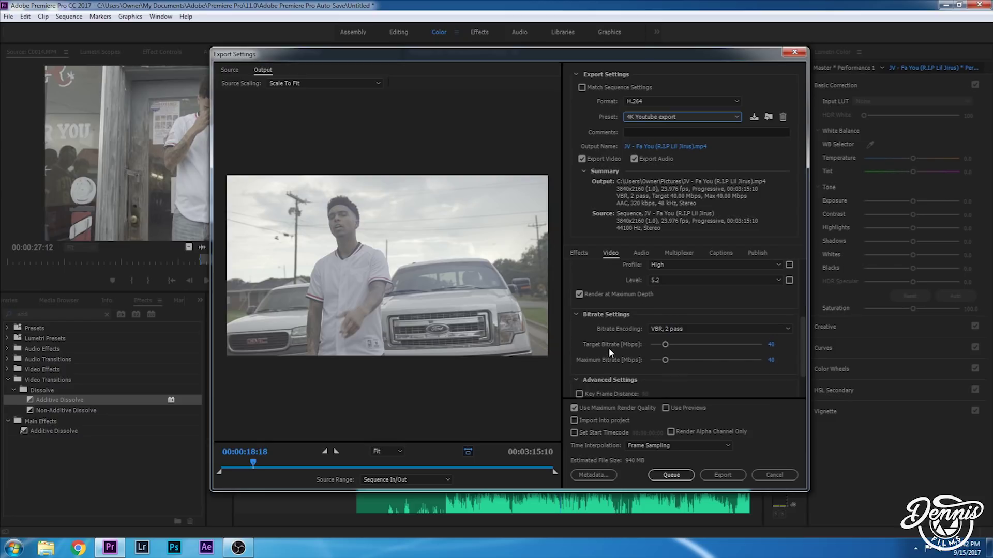